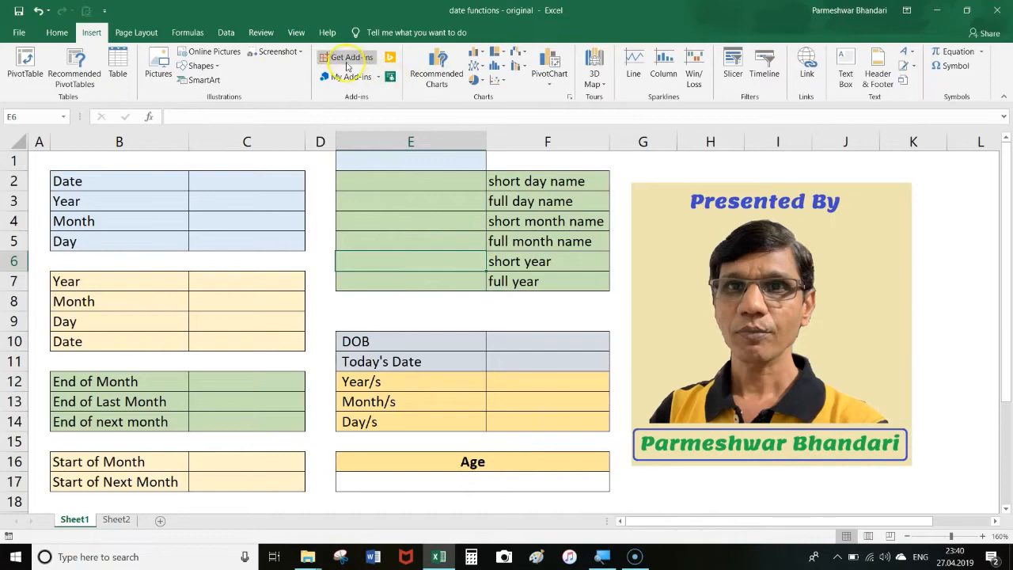
Add the Mini Calendar and Date Picker add-in, found by searching the store for "date picker", and place its calendar over the picture.
left_click(347, 59)
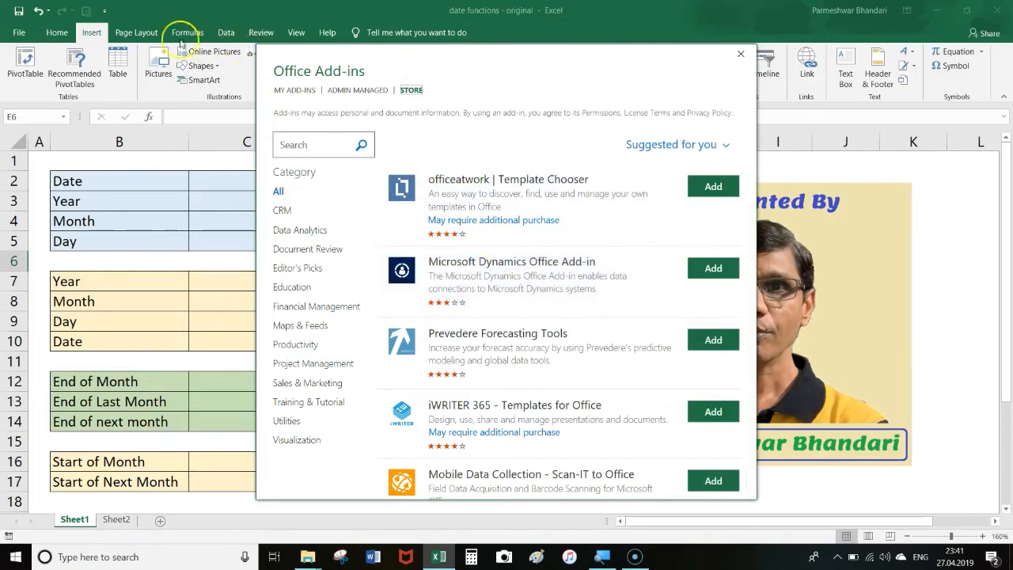
left_click_drag(459, 61, 584, 89)
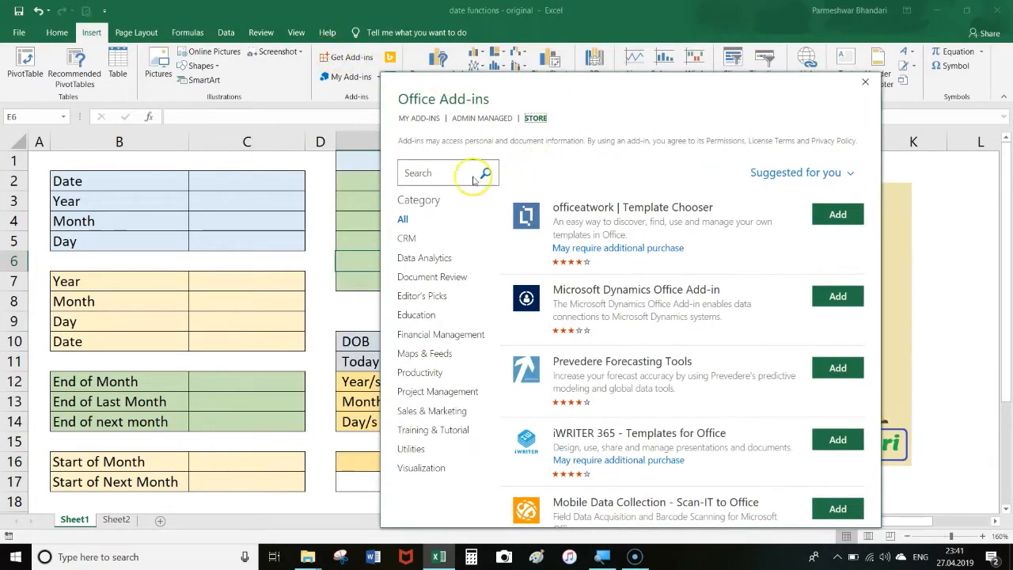
left_click(438, 171)
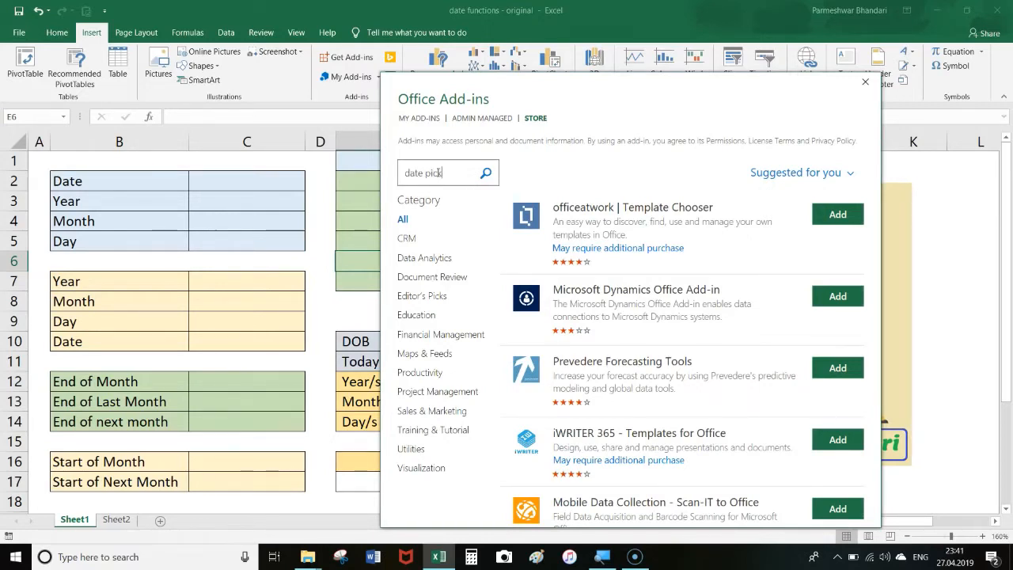
type("date picker")
left_click(486, 171)
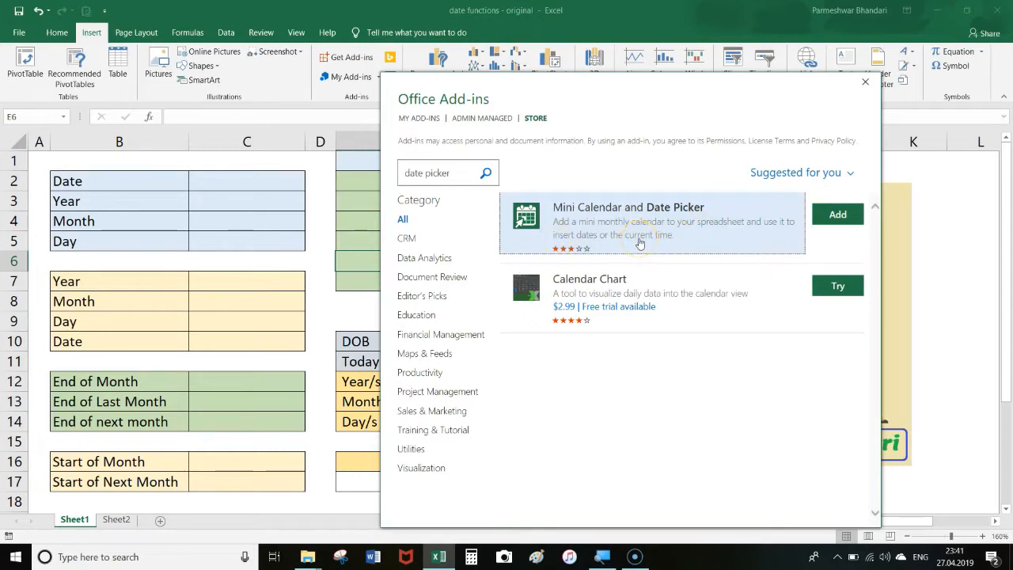
left_click(831, 215)
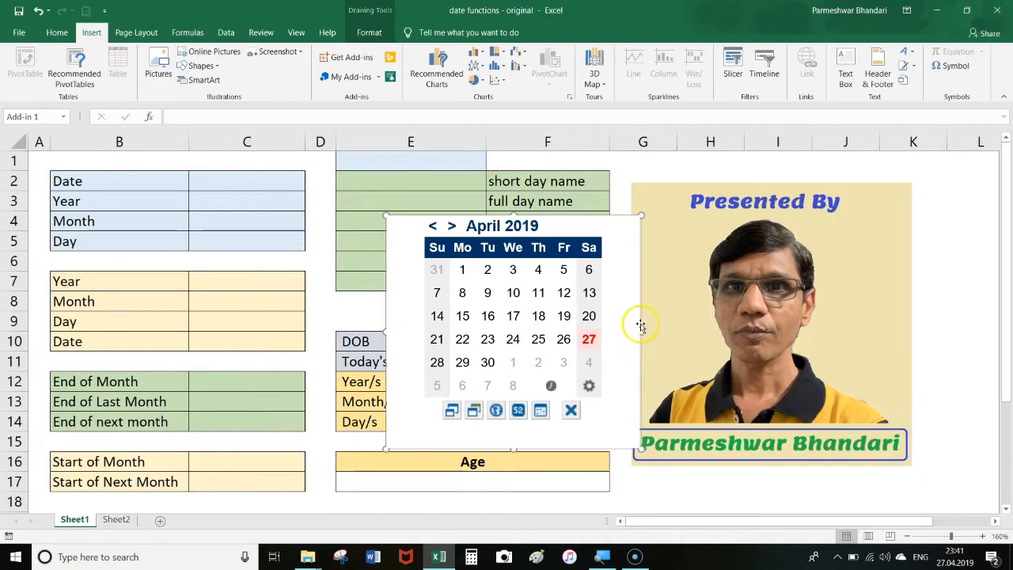
left_click_drag(638, 325, 916, 278)
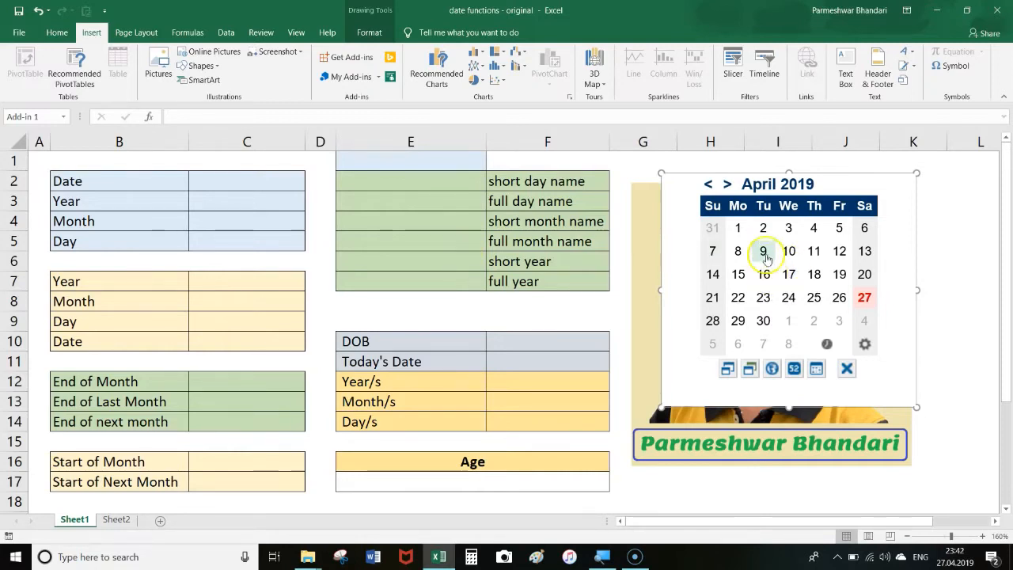
Browse the calendar's months back to December 2018 and forward again to March 2019.
left_click(709, 184)
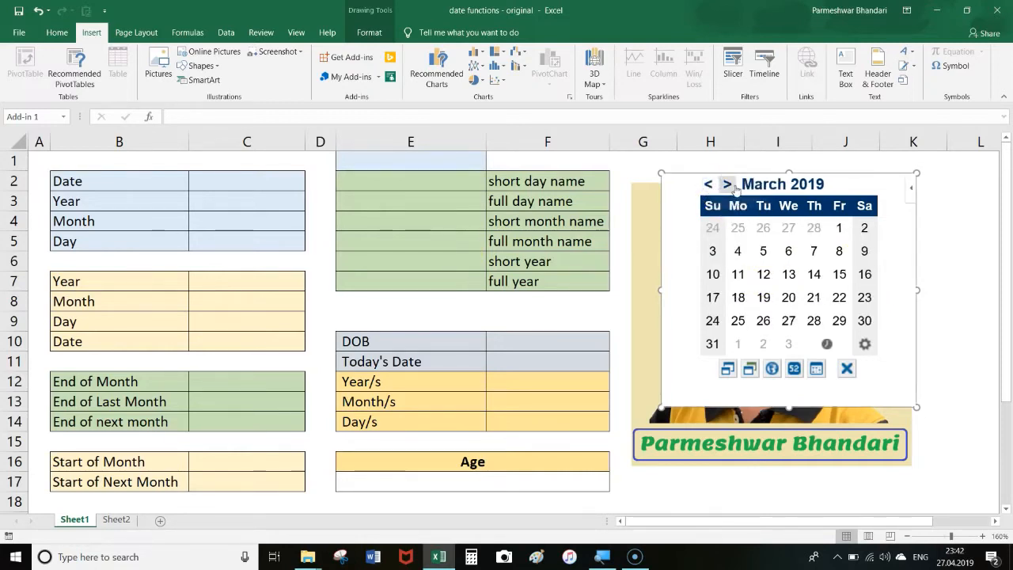
left_click(727, 186)
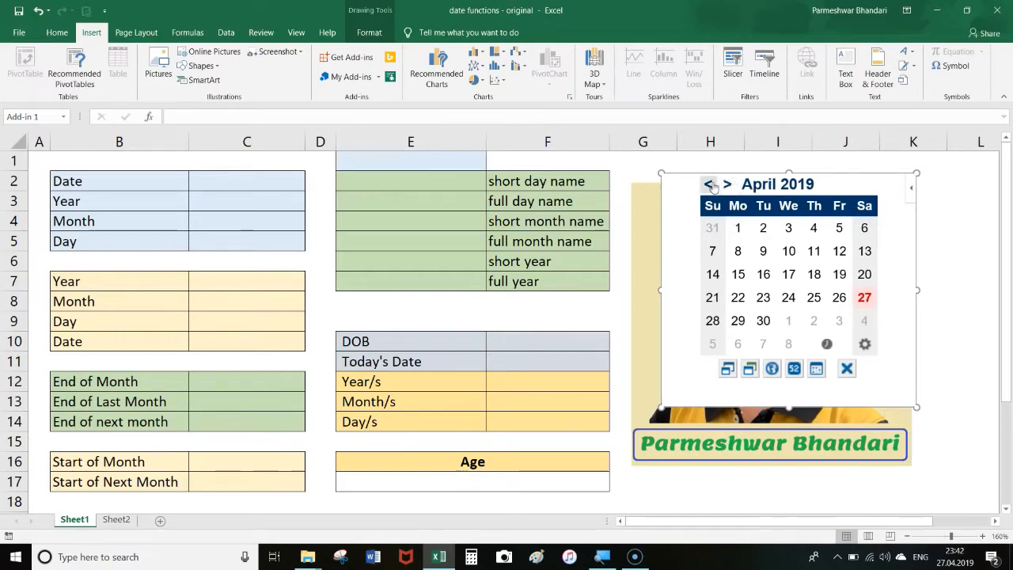
left_click(710, 184)
left_click(710, 185)
left_click(711, 185)
left_click(711, 185)
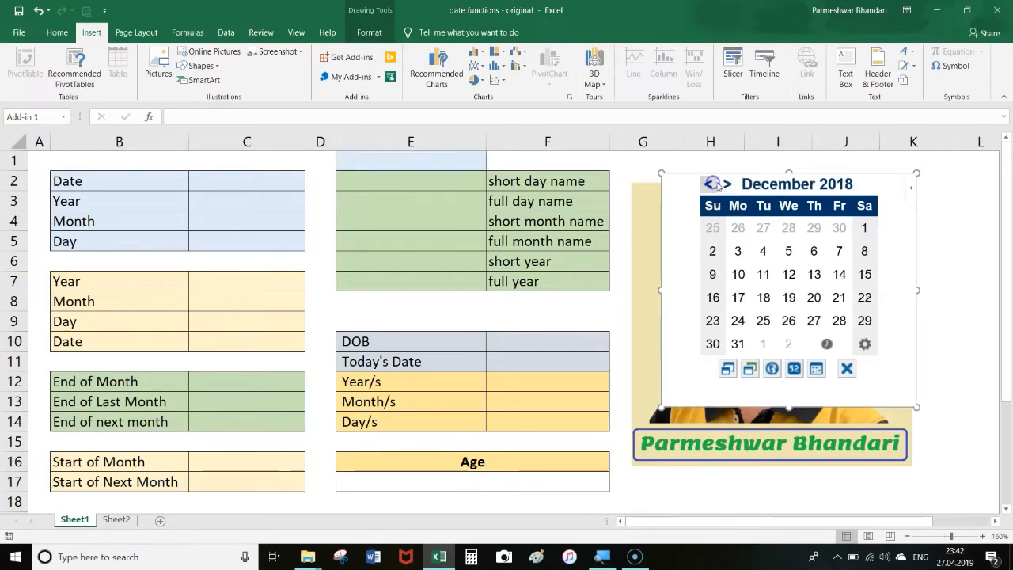
left_click(727, 185)
left_click(728, 186)
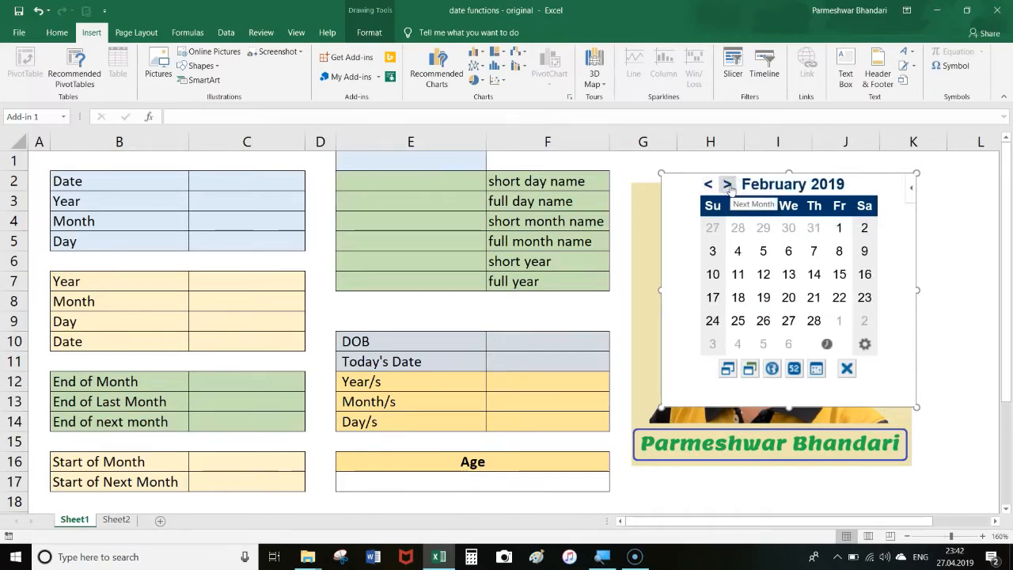
left_click(729, 185)
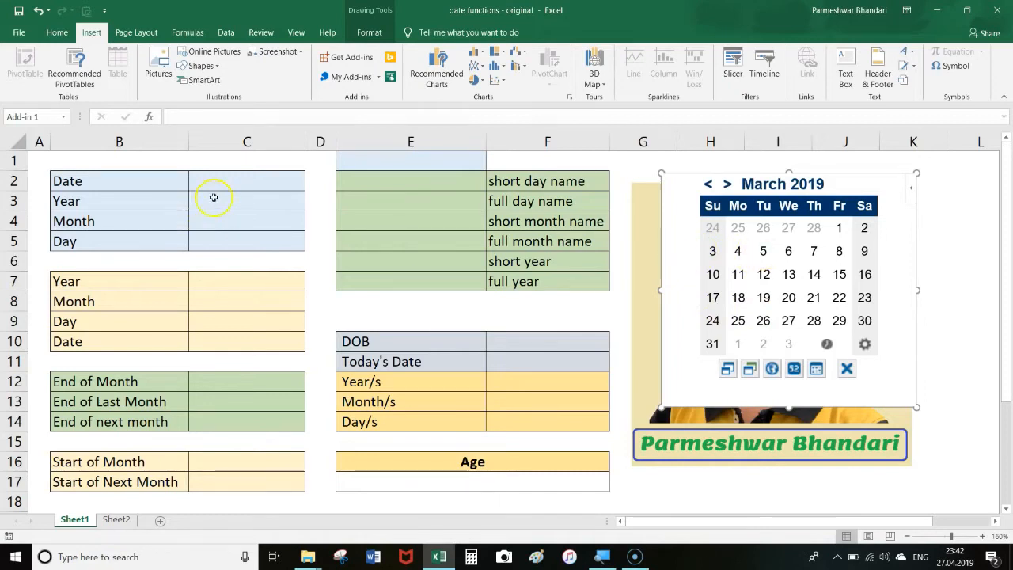
Insert 10 April 2019 into the Date cell C2 from the calendar's April 2019 page.
left_click(247, 188)
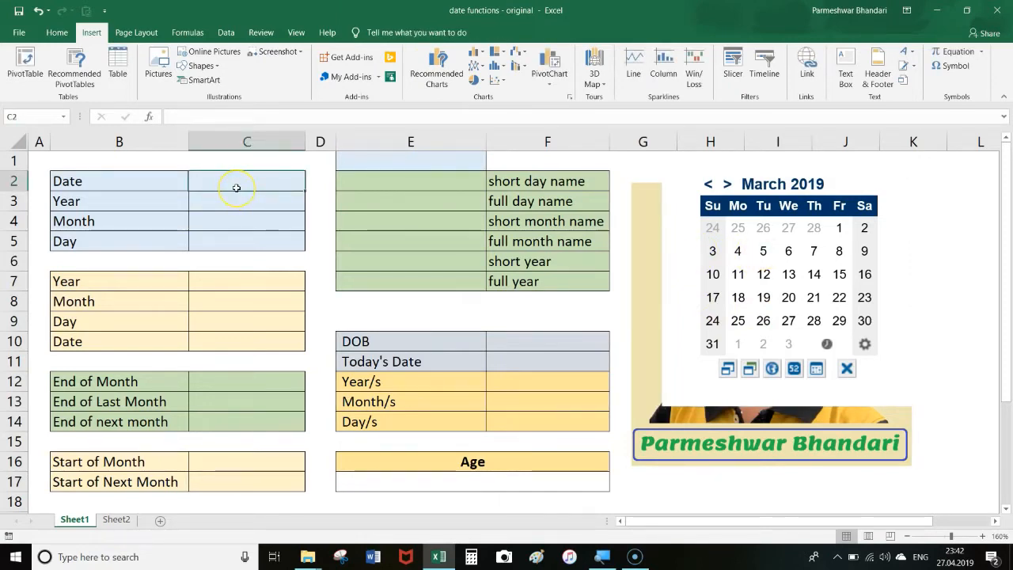
left_click(727, 184)
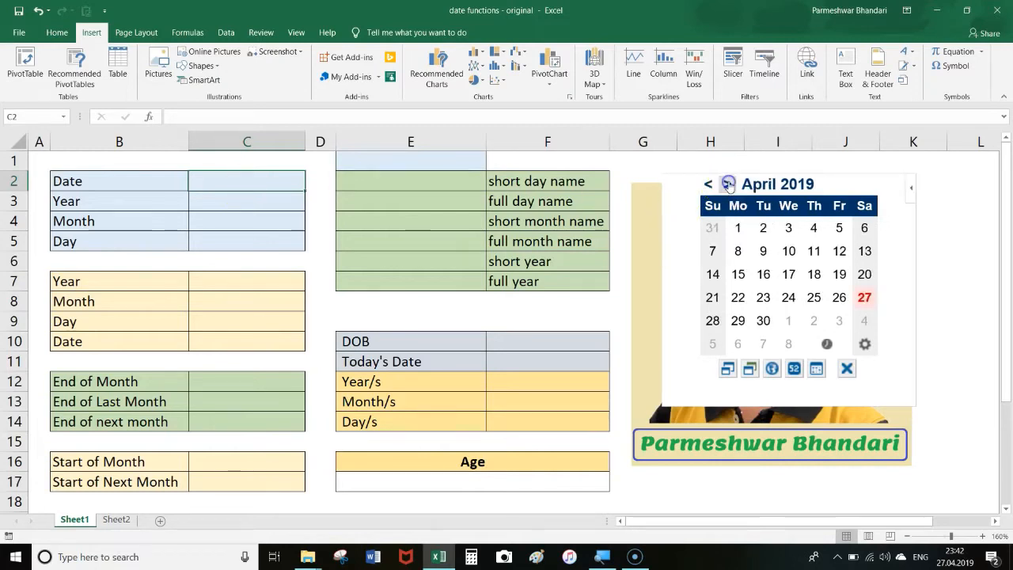
left_click(789, 252)
left_click(789, 252)
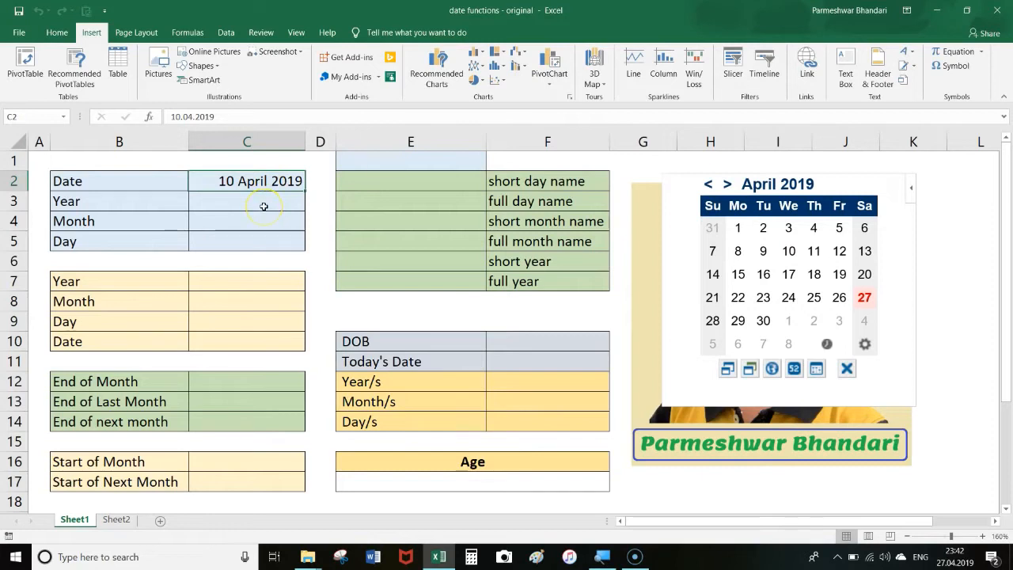
left_click(263, 206)
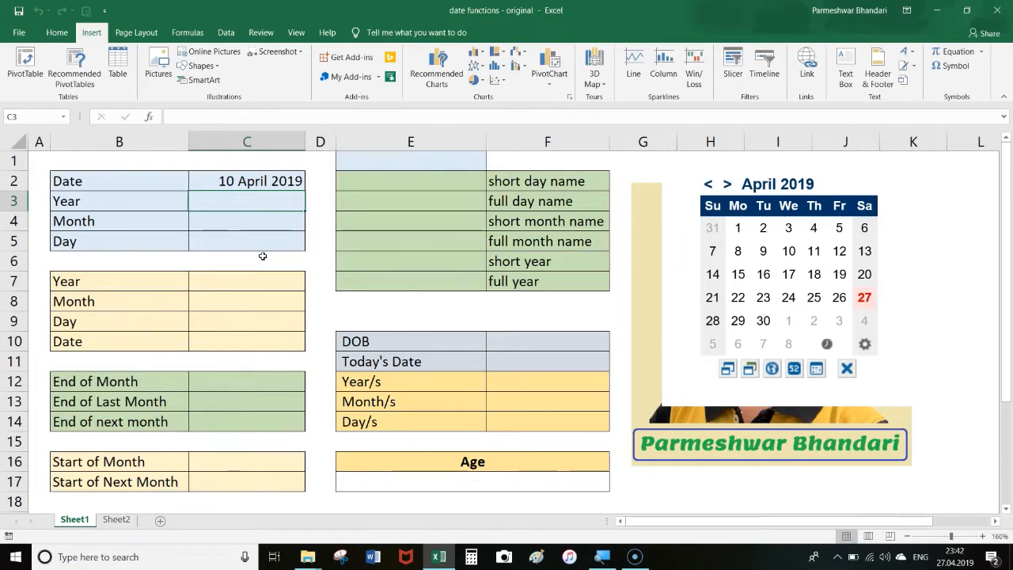
left_click(226, 181)
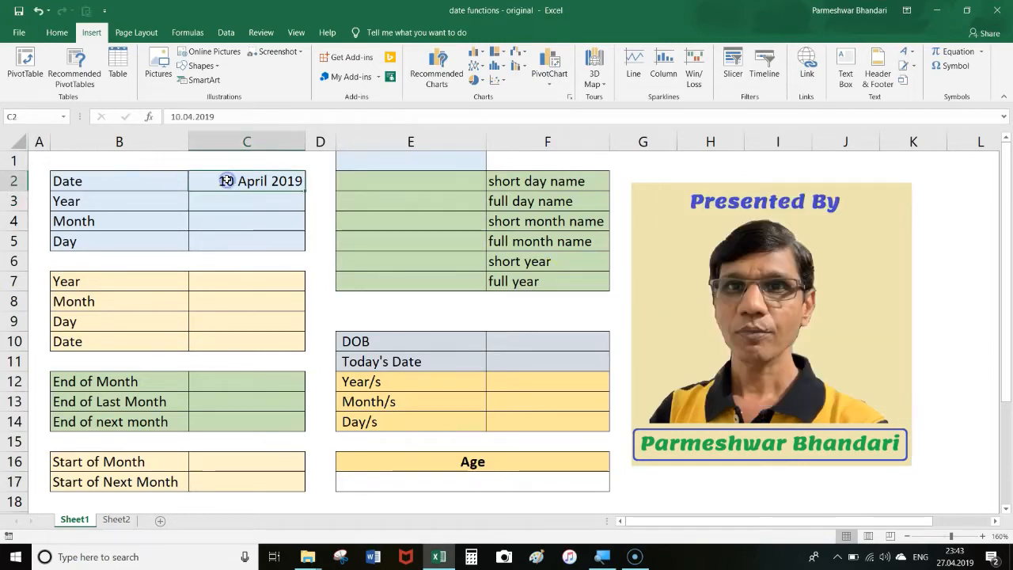
left_click(255, 203)
left_click(270, 225)
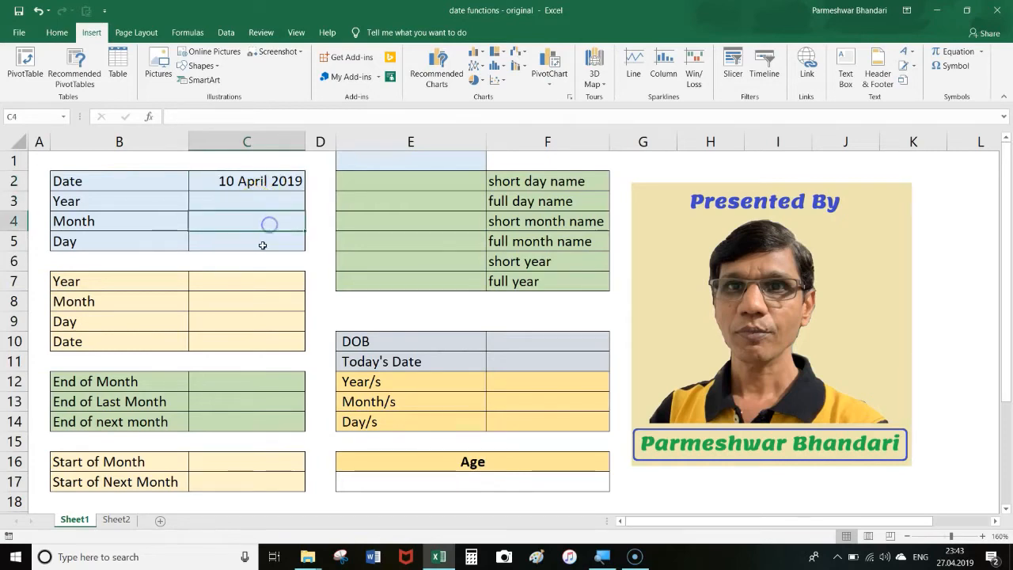
left_click(263, 244)
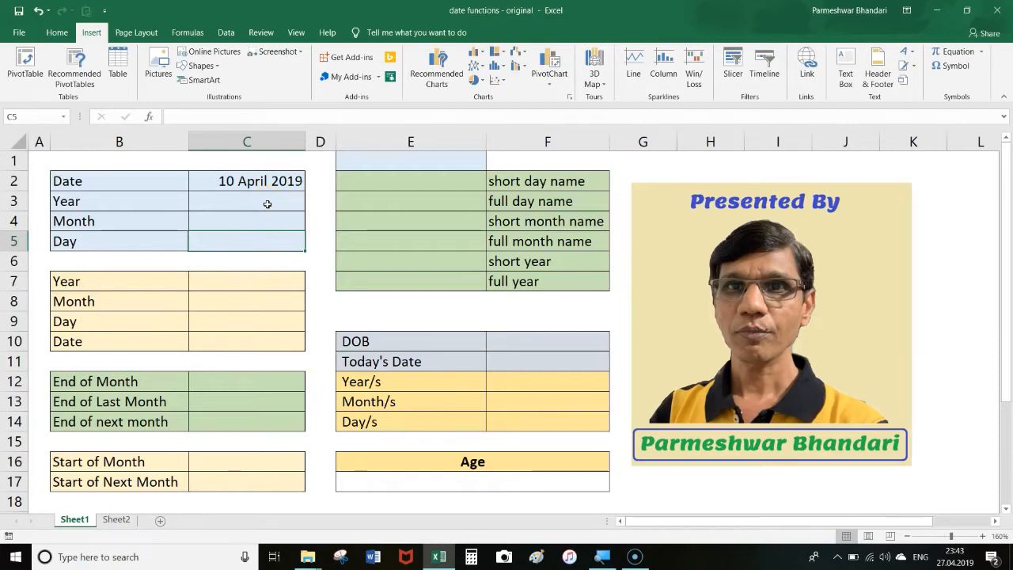
left_click(95, 200)
left_click(86, 223)
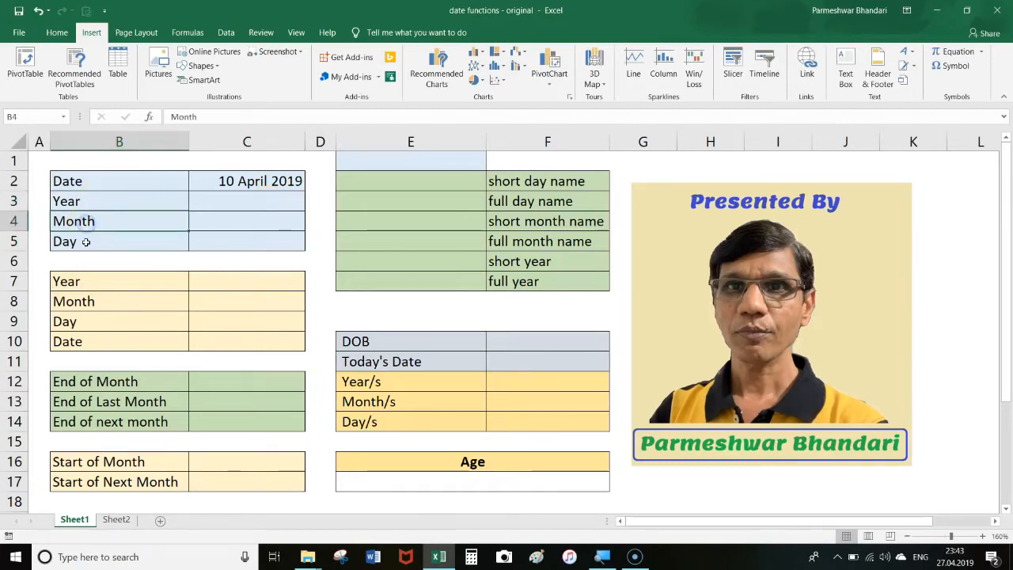
left_click(86, 242)
left_click(93, 203)
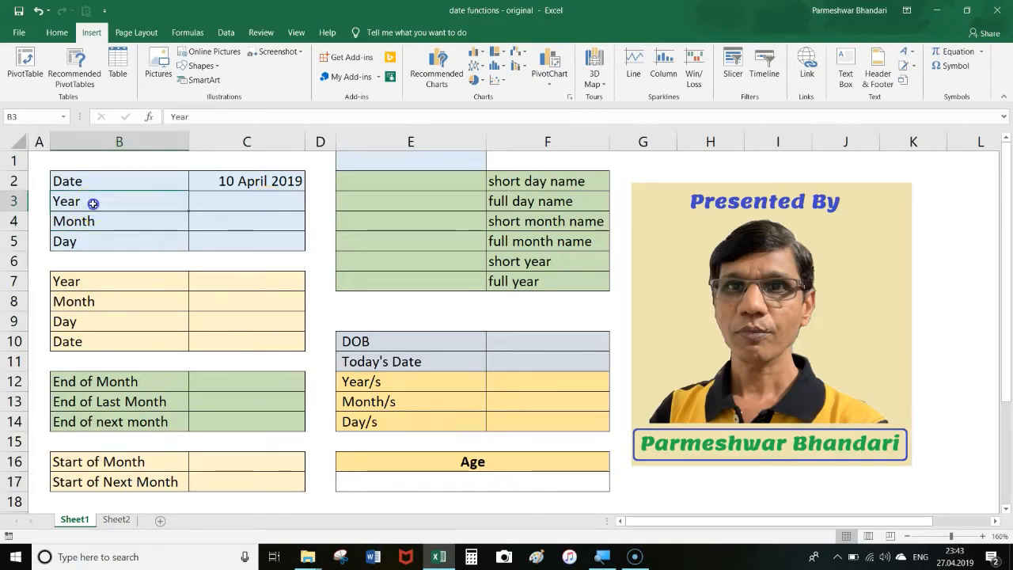
Extract the year of the date in C2 into cell C3 with the formula =year(C2).
left_click(210, 206)
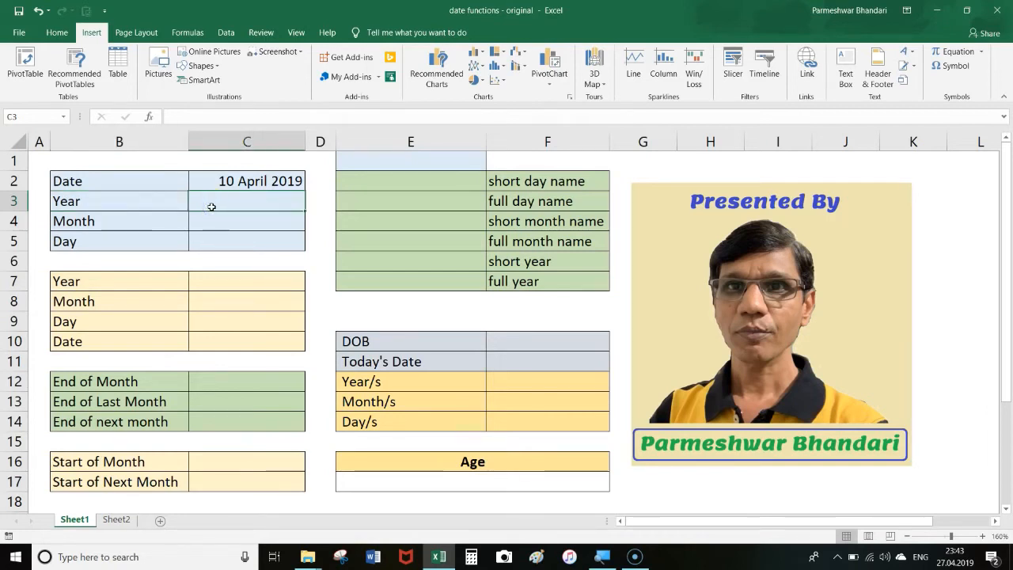
type("=yea")
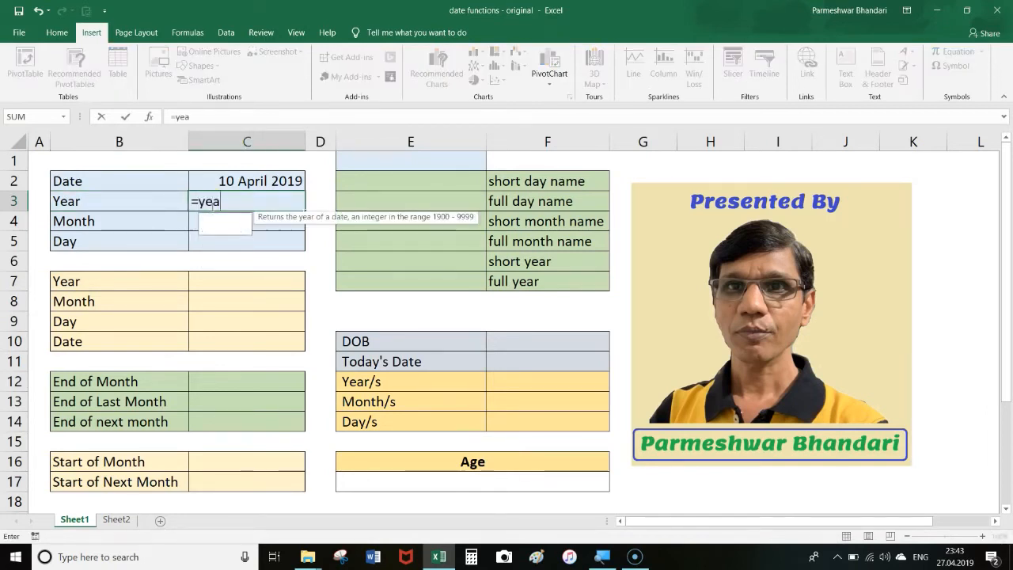
type("r(")
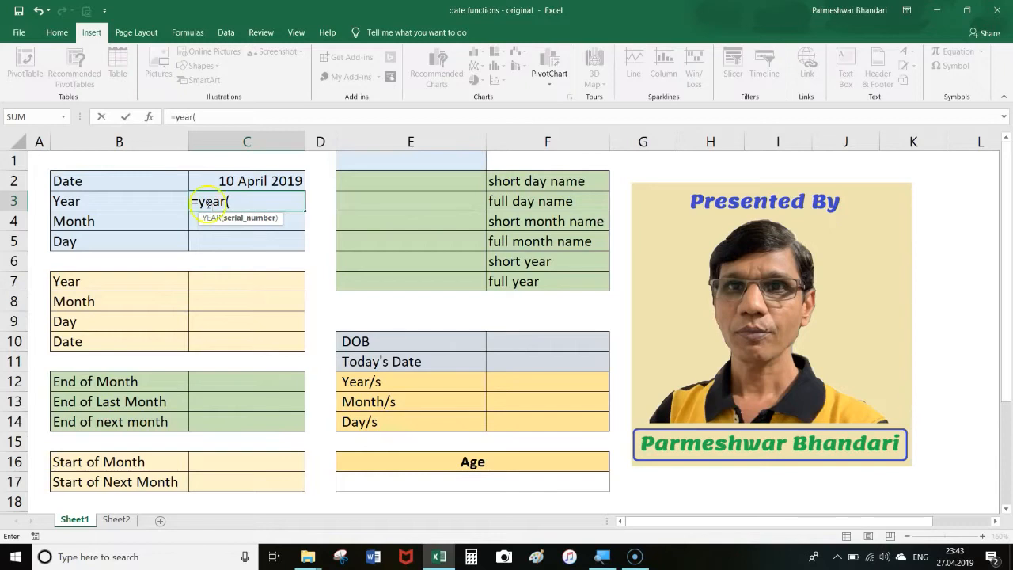
left_click(240, 178)
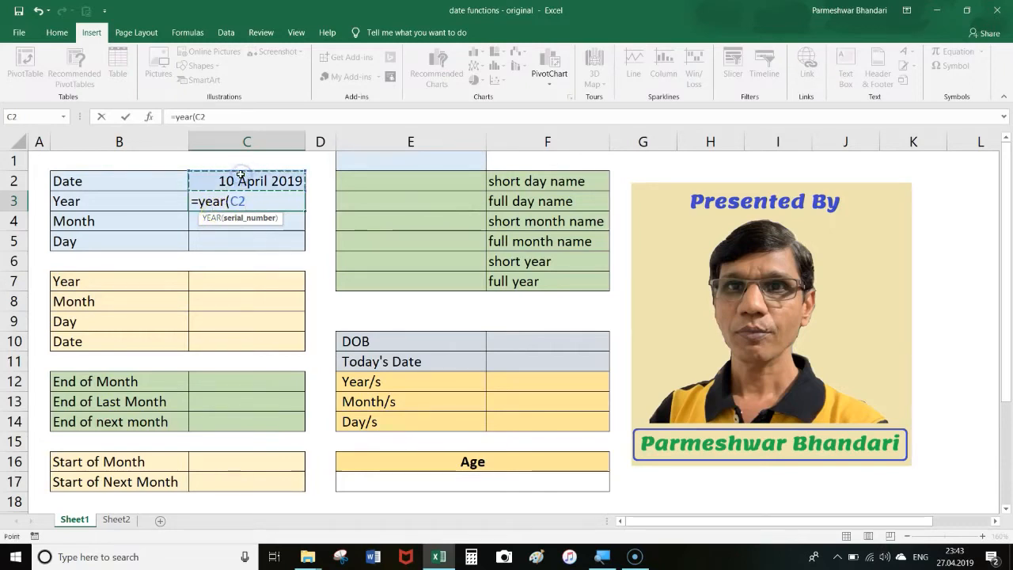
type(")")
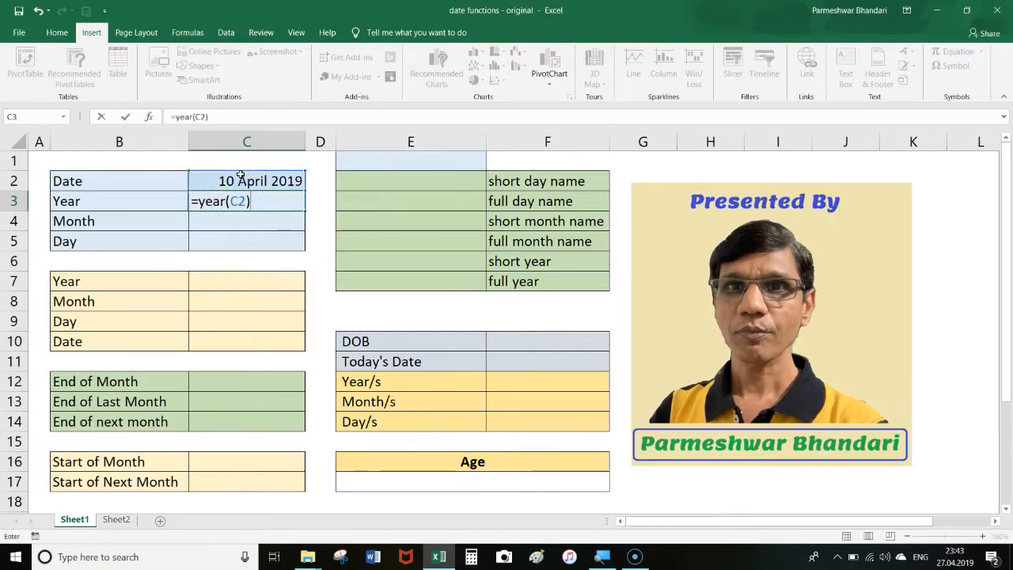
key("Return")
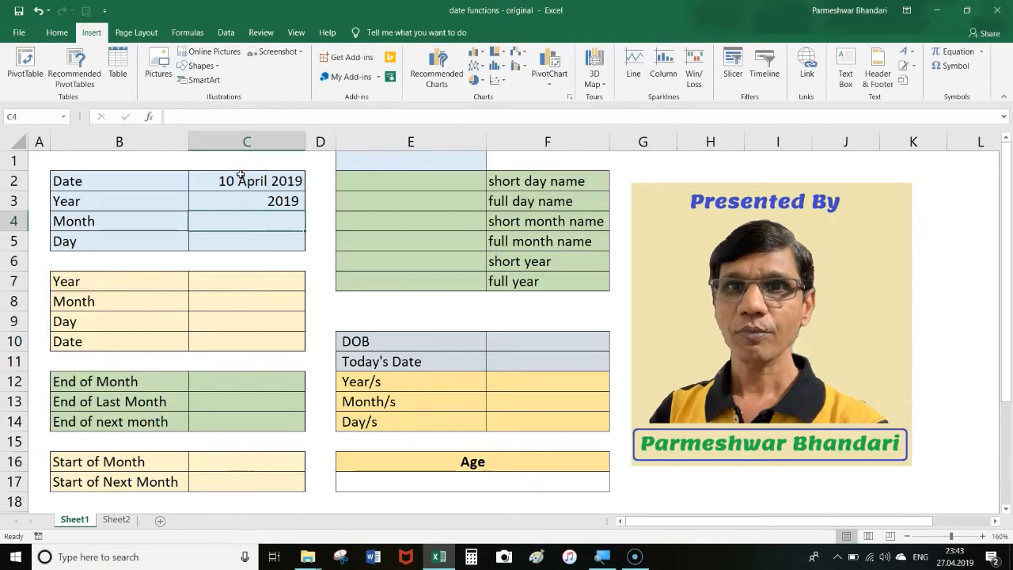
Extract the month of the date in C2 into cell C4 with the formula =month(C2).
type("=m")
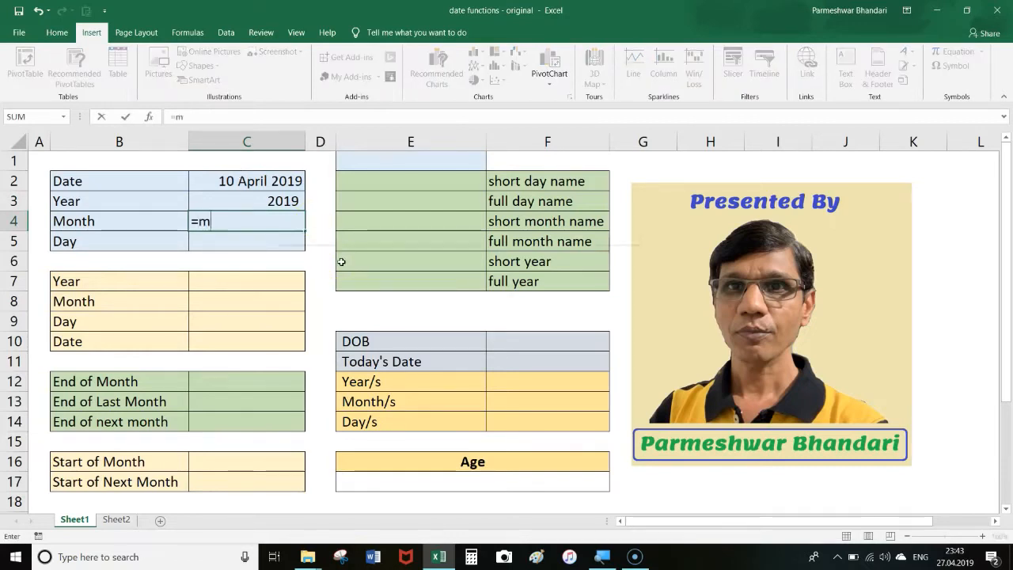
type("onth(")
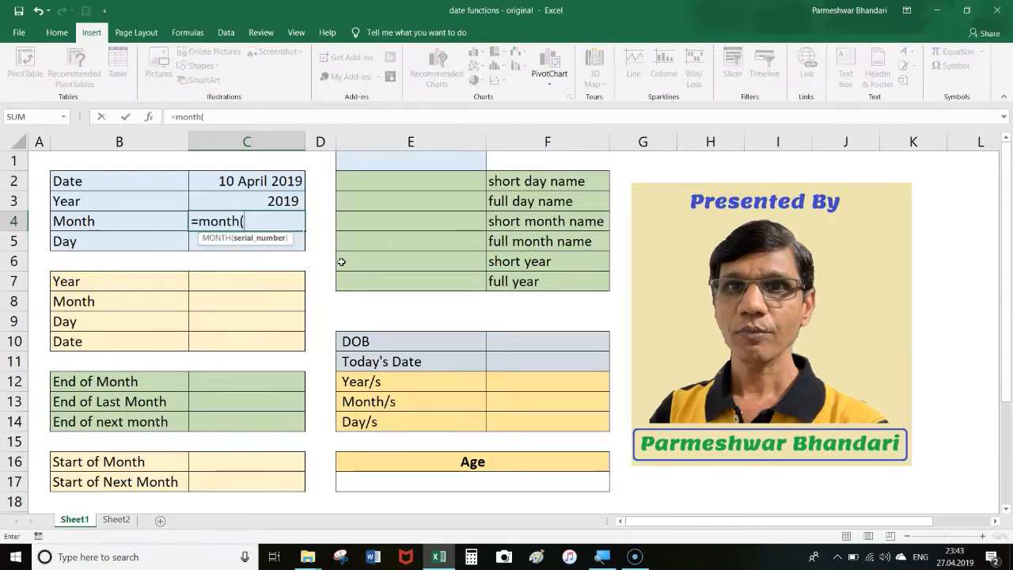
left_click(279, 179)
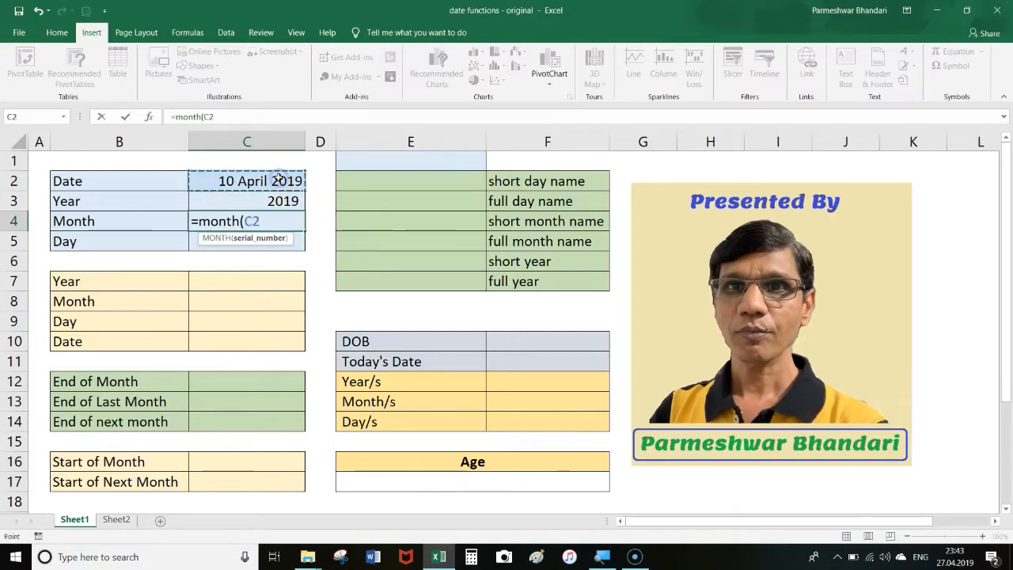
type(")")
key("Return")
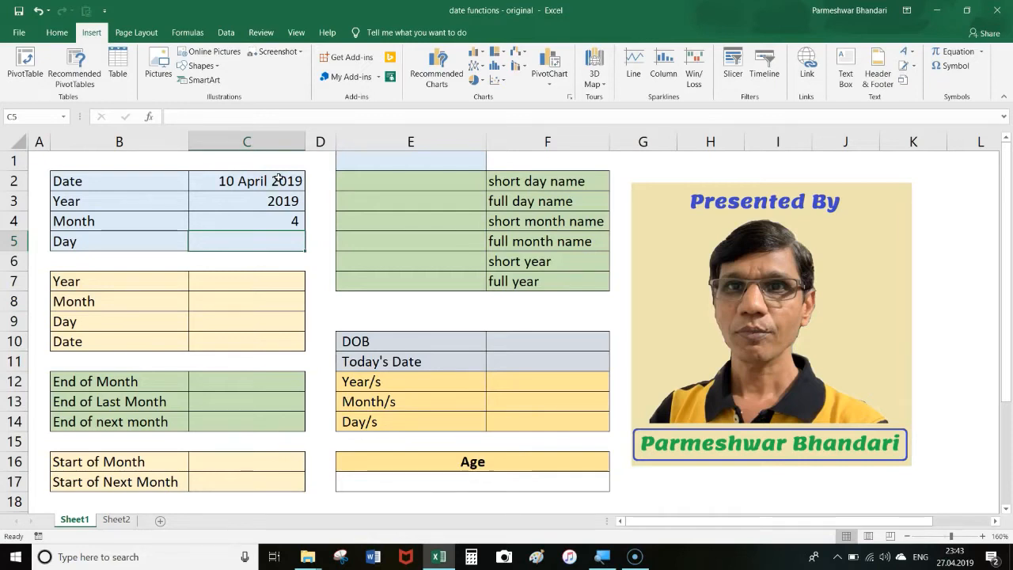
Extract the day of the date in C2 into cell C5 with the formula =day(C2).
type("=day(")
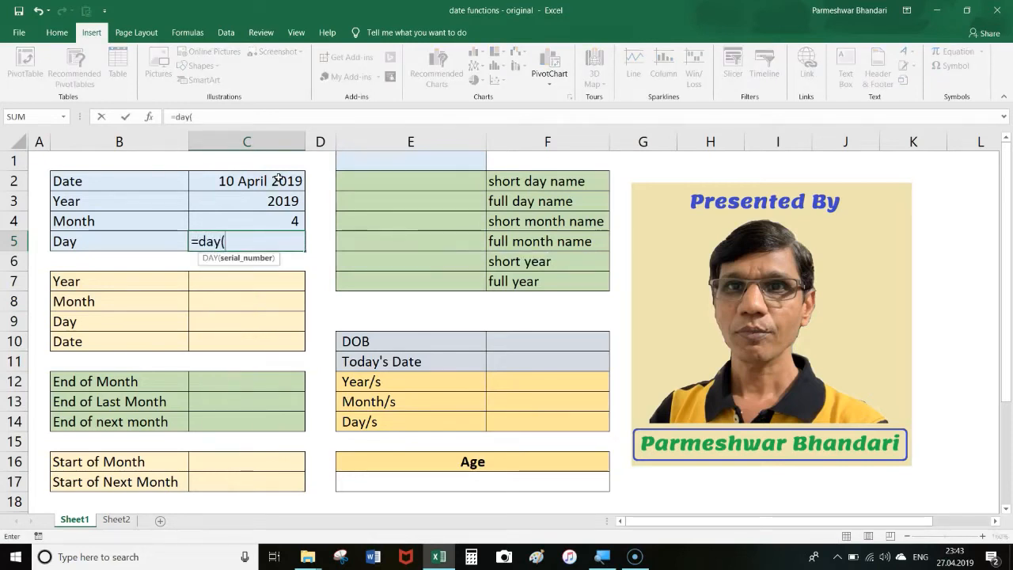
left_click(265, 180)
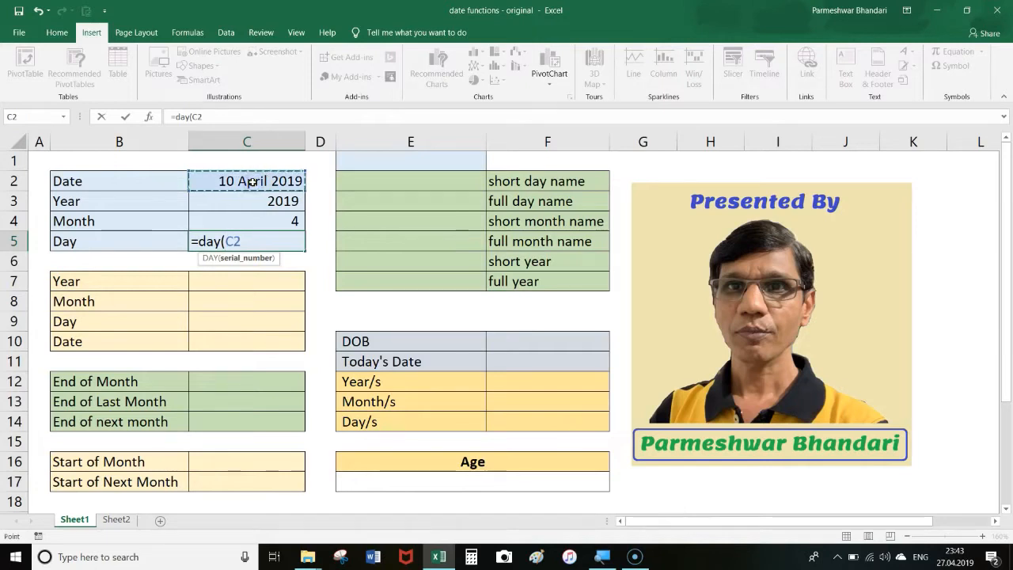
type(")")
key("Return")
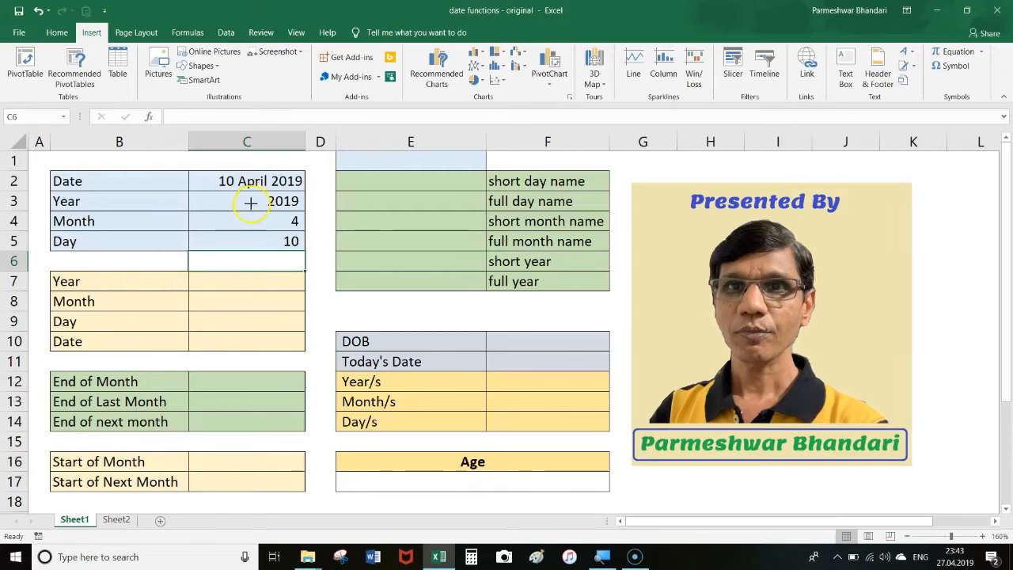
mouse_move(43, 189)
left_mouse_down()
mouse_move(282, 241)
mouse_move(314, 259)
left_mouse_up()
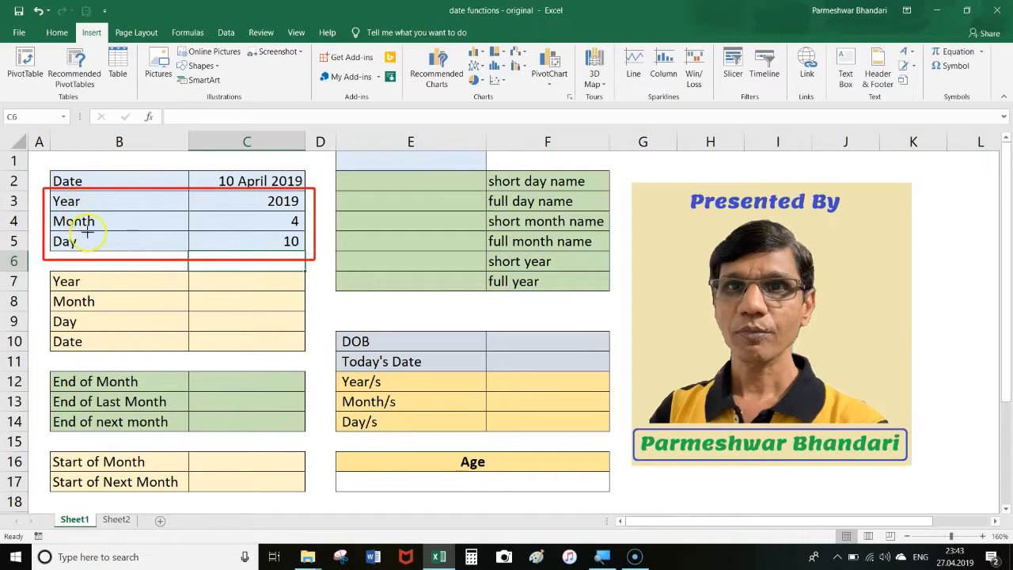
key("Escape")
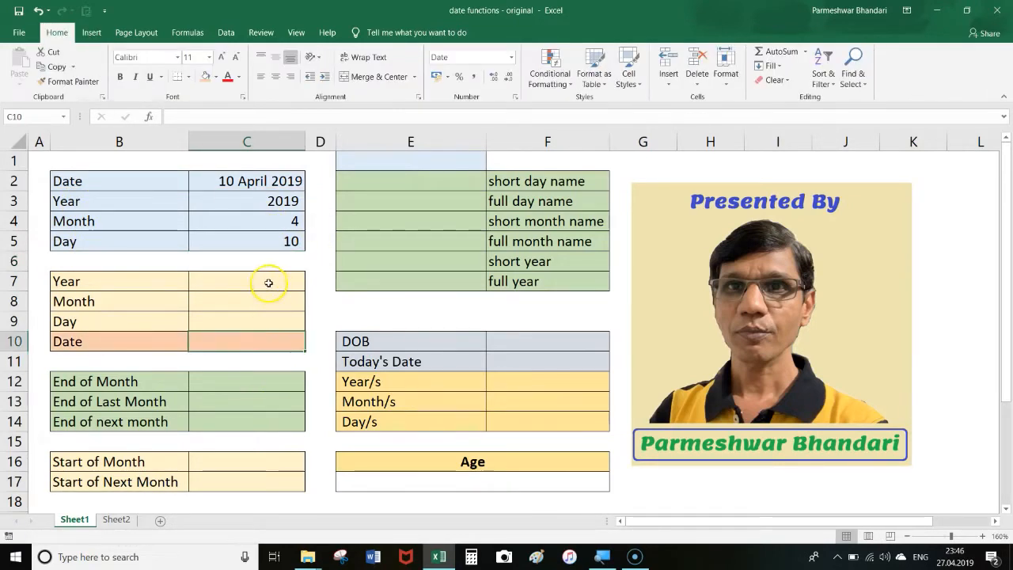
left_click(269, 283)
left_click(266, 299)
left_click(266, 319)
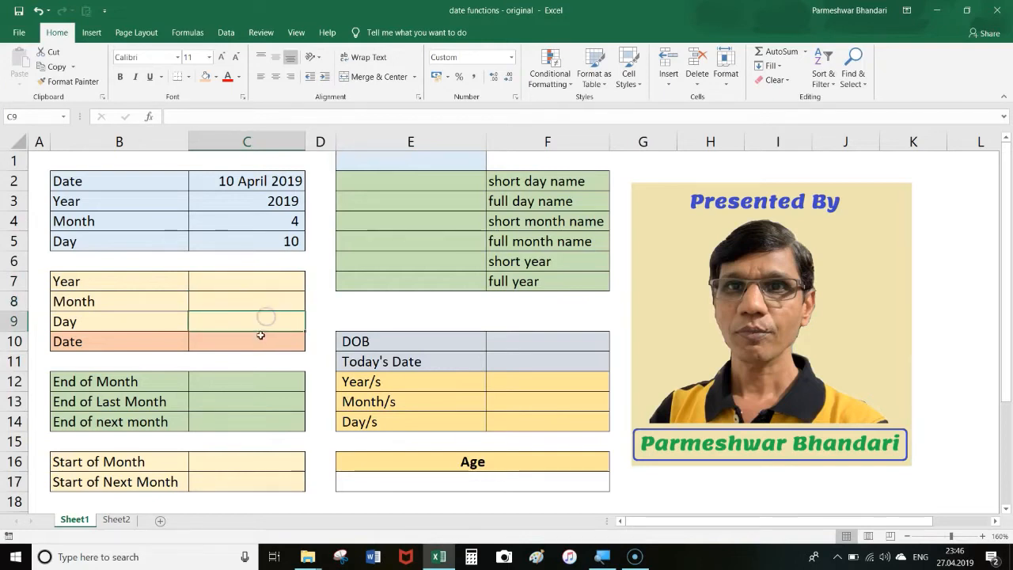
left_click(260, 339)
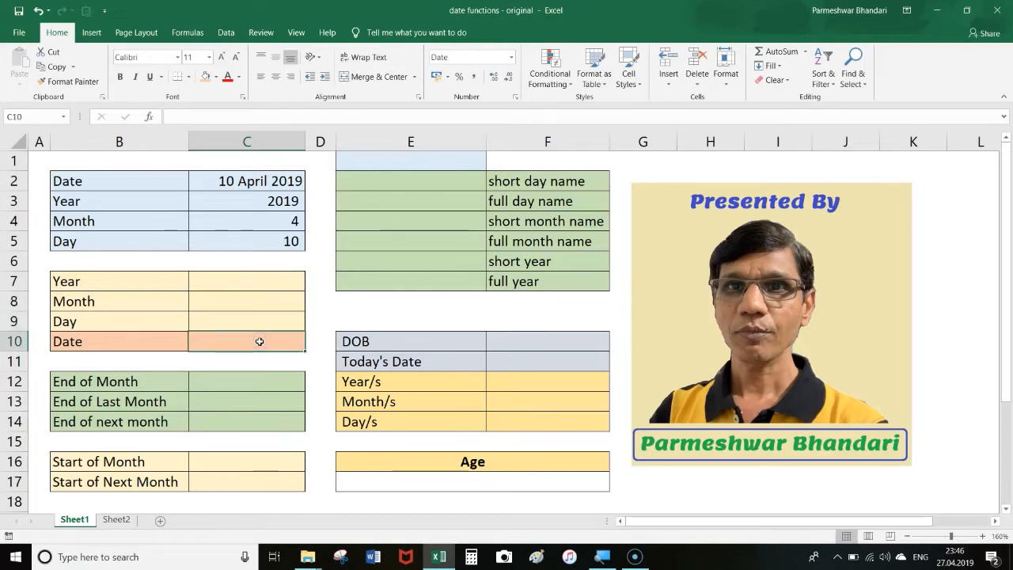
Enter 2019 as the year in C7, 4 as the month in C8 and 10 as the day in C9.
left_click(280, 283)
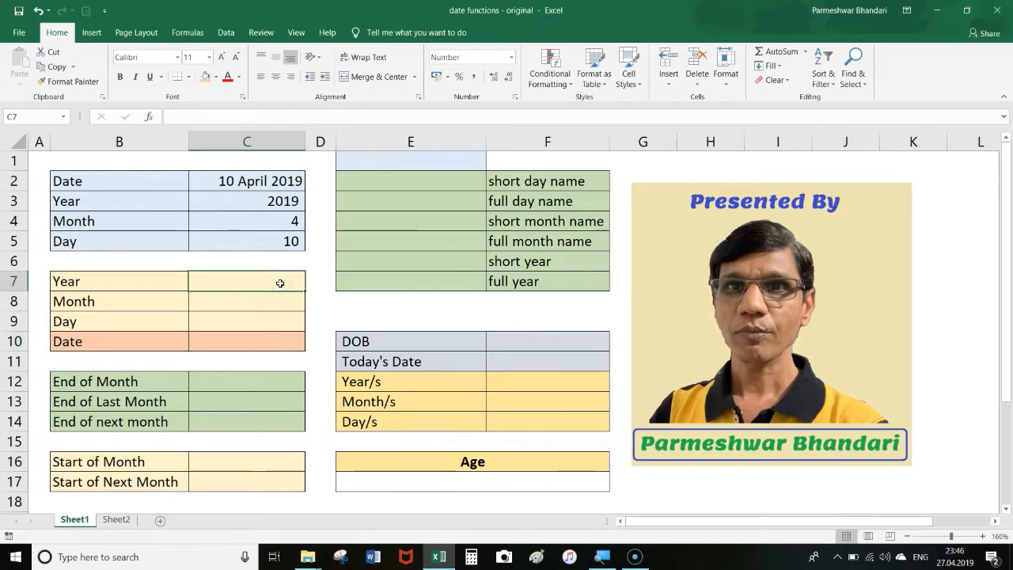
type("2019")
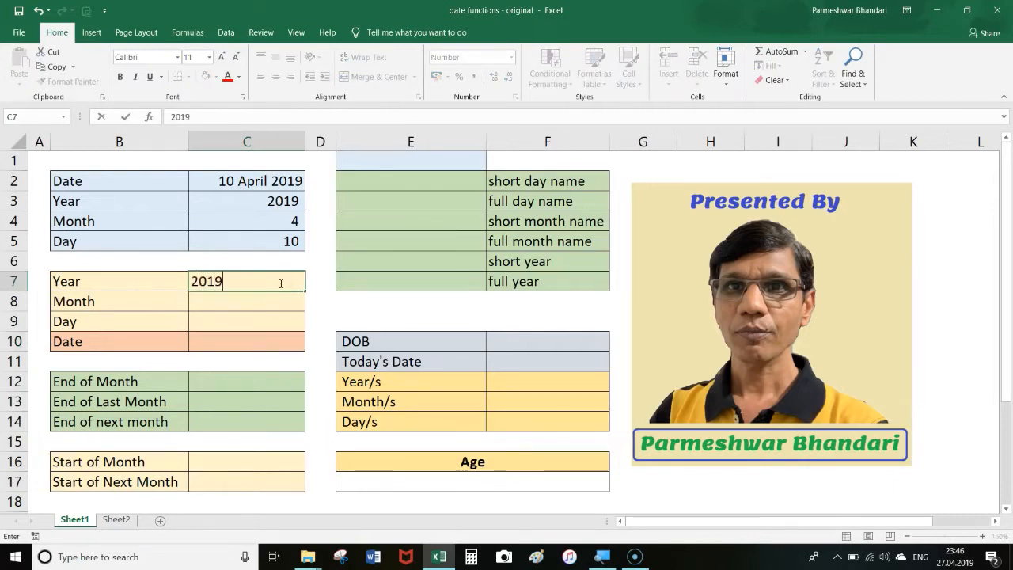
key("Return")
type("4")
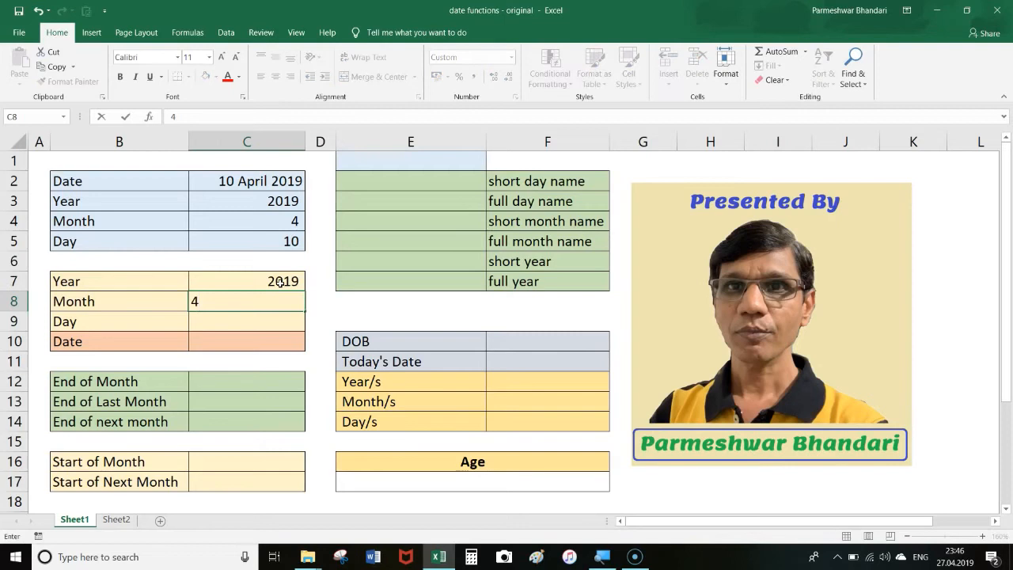
key("Return")
type("10")
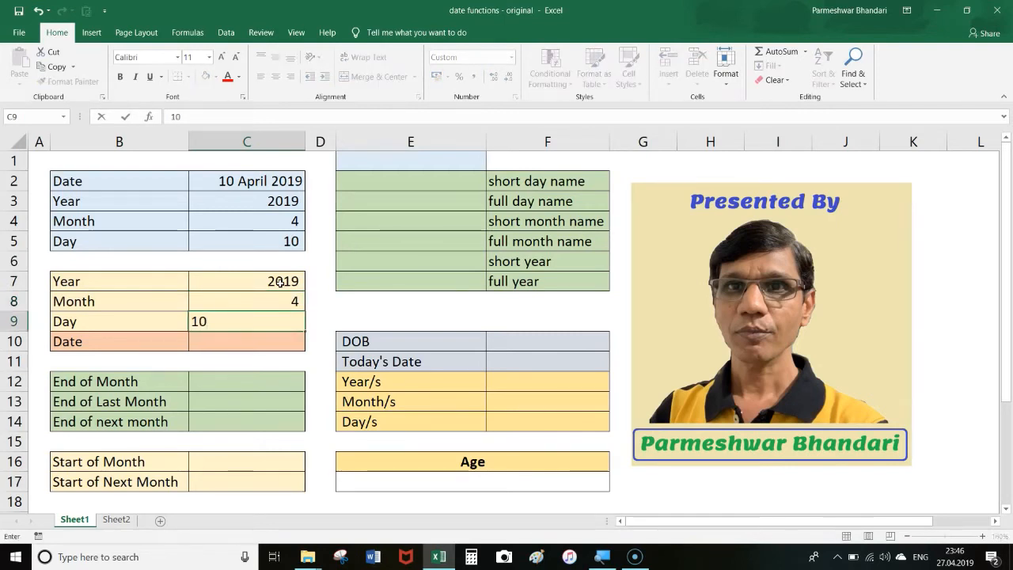
key("Return")
Combine the year, month and day from C7 to C9 into a date in C10 with the formula =date(C7,C8,C9).
left_click_drag(278, 281, 274, 317)
left_click(230, 342)
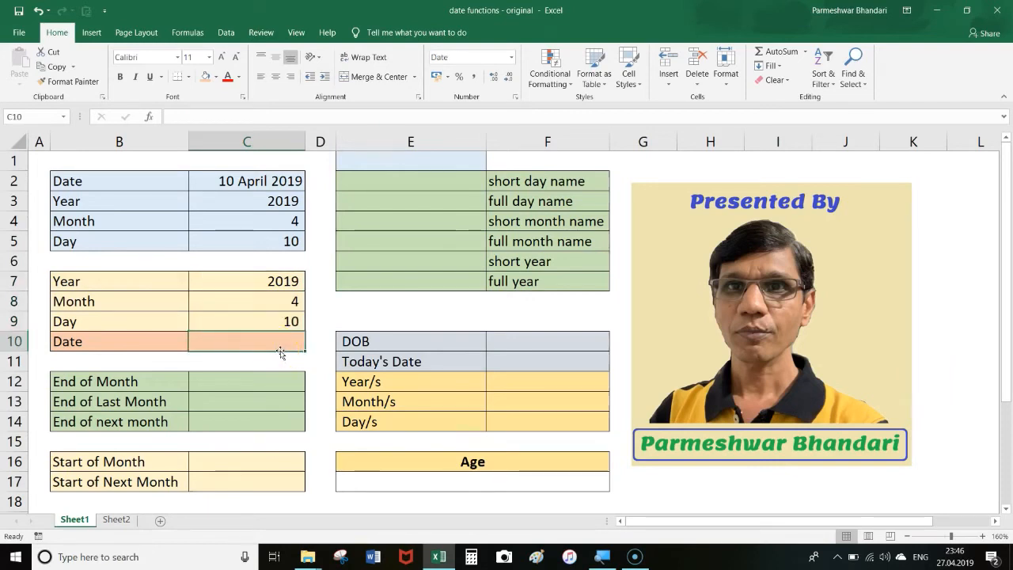
type("=date")
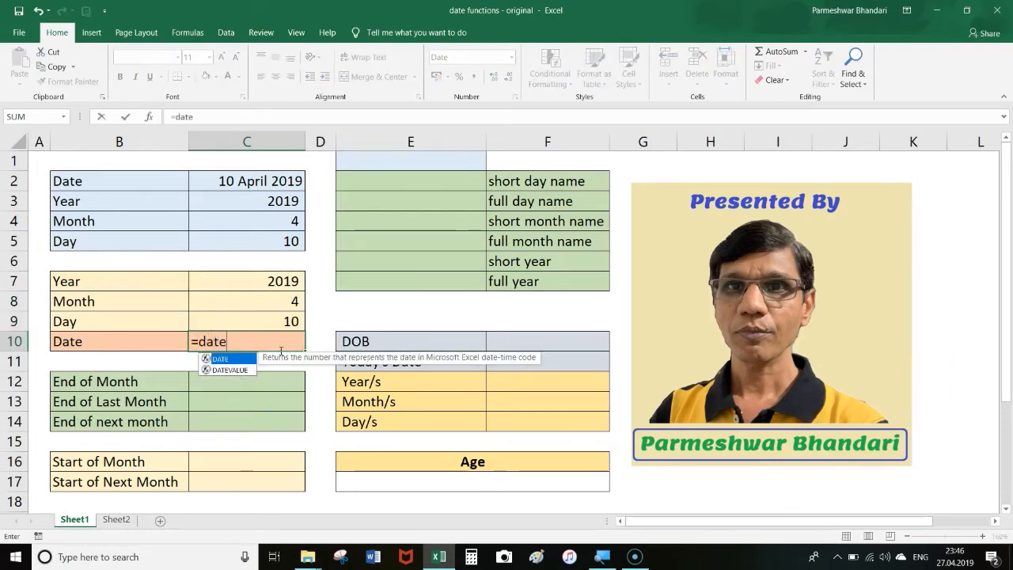
type("(")
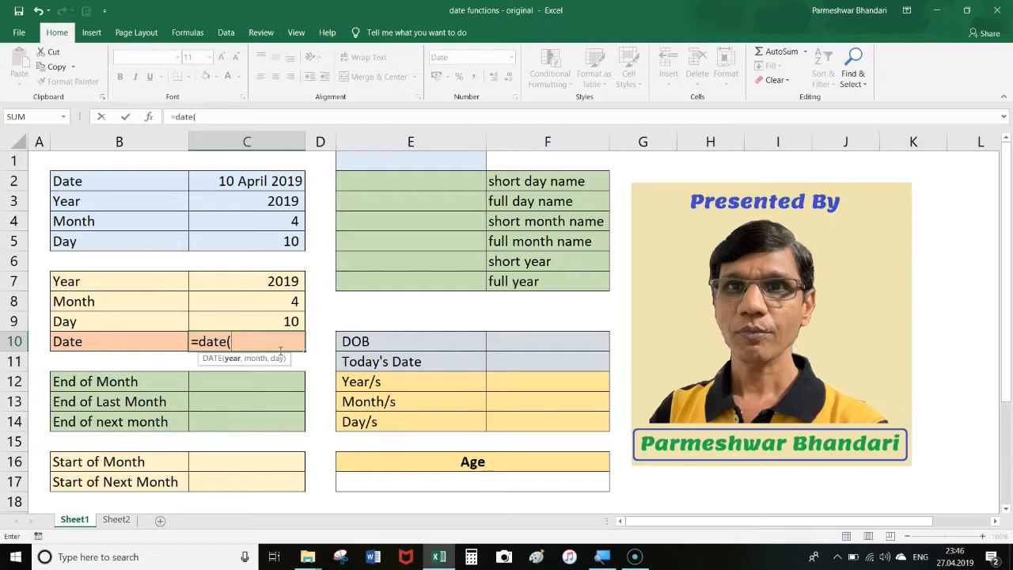
left_click(263, 282)
type(",")
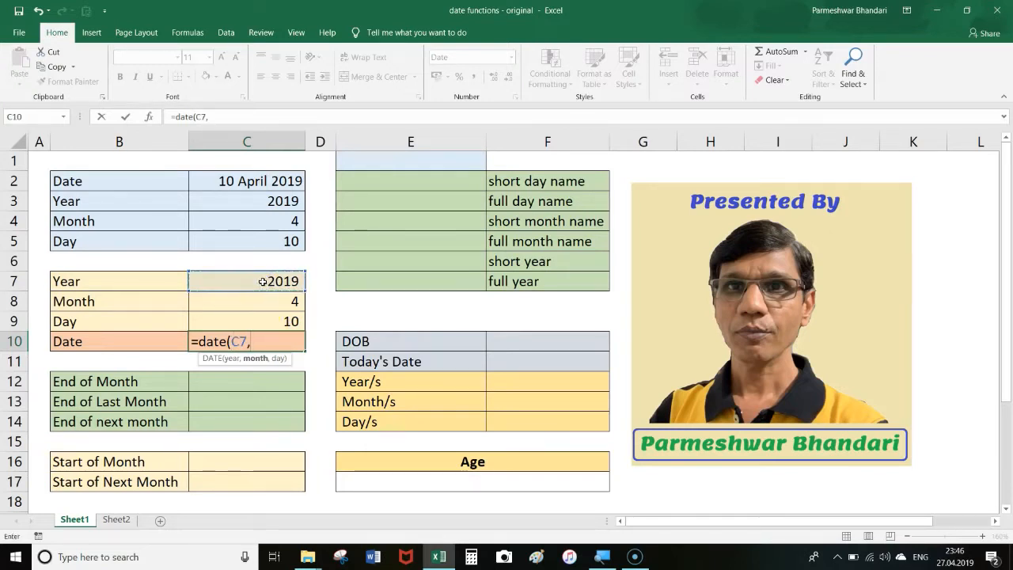
left_click(251, 301)
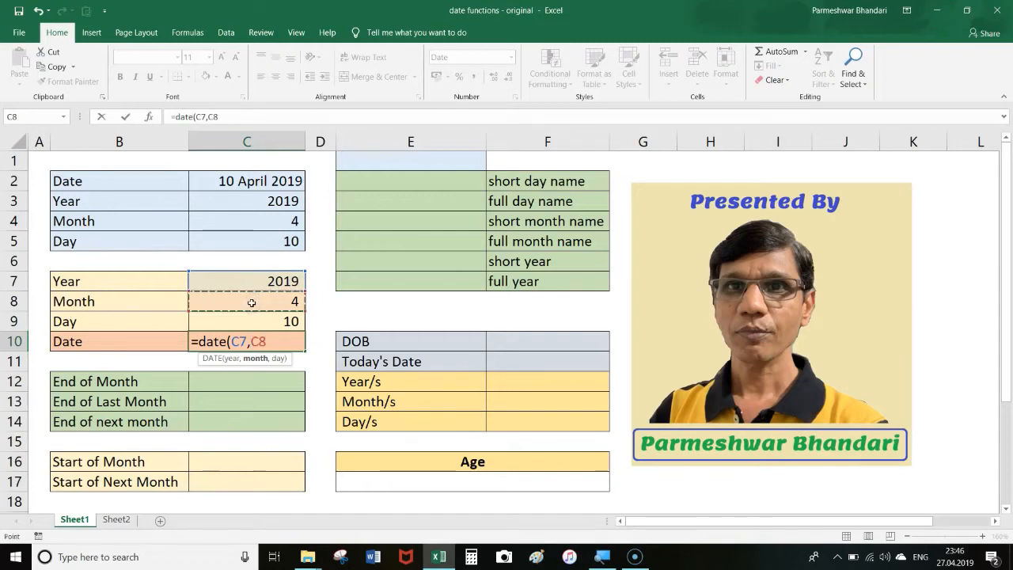
type(",")
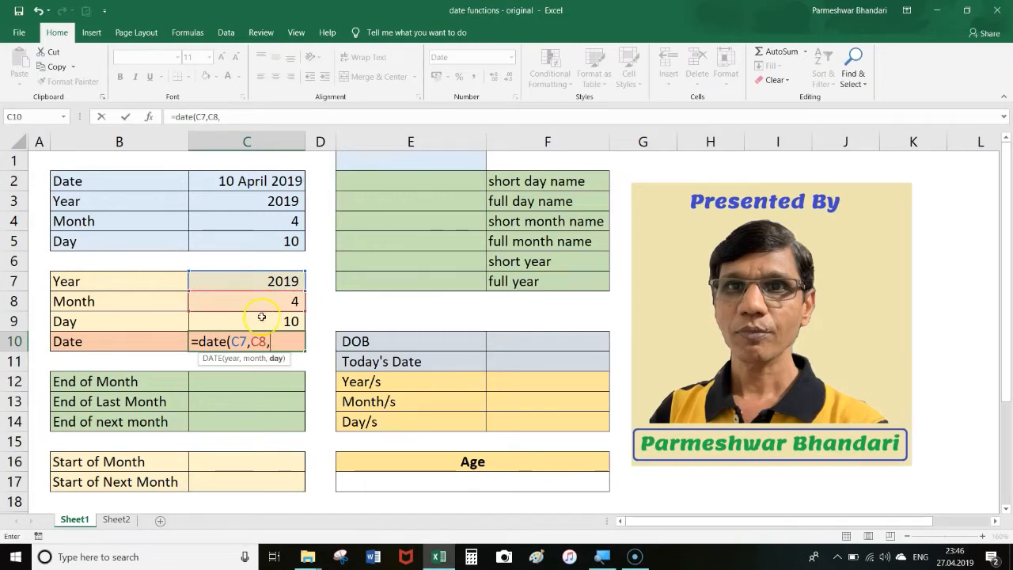
left_click(262, 318)
type(")")
key("Return")
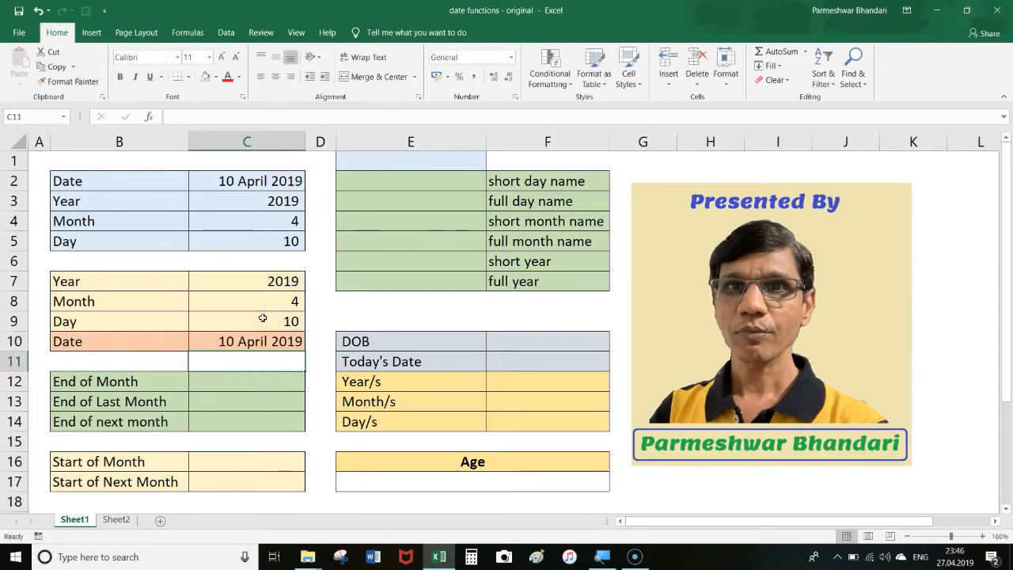
left_click(261, 336)
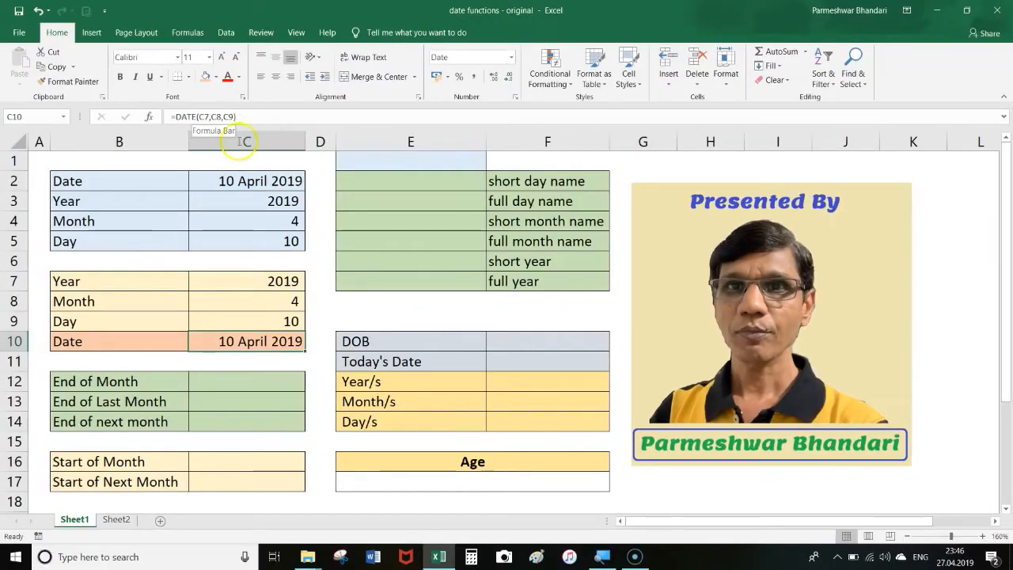
key("alt")
left_click(230, 365)
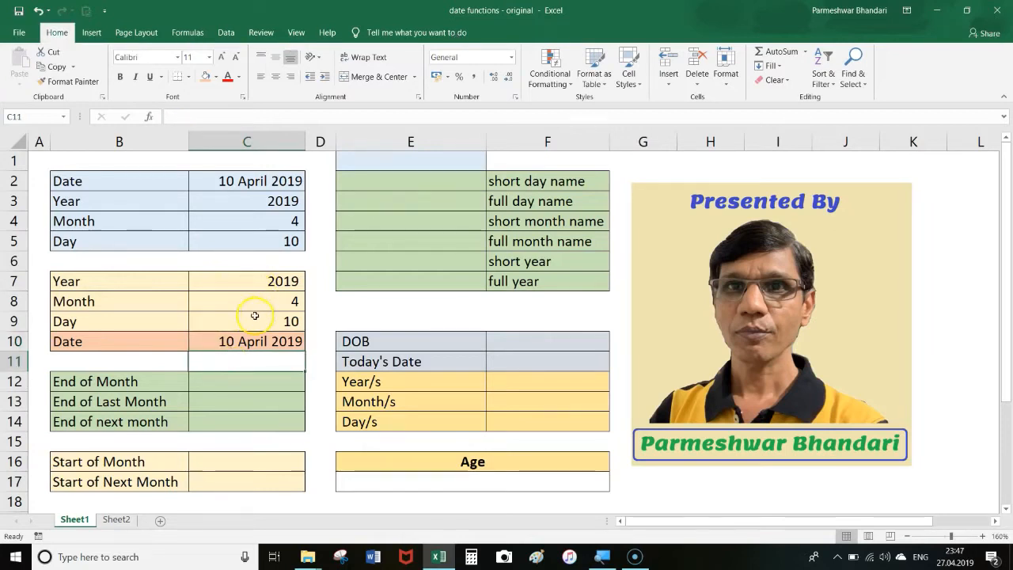
left_click(251, 342)
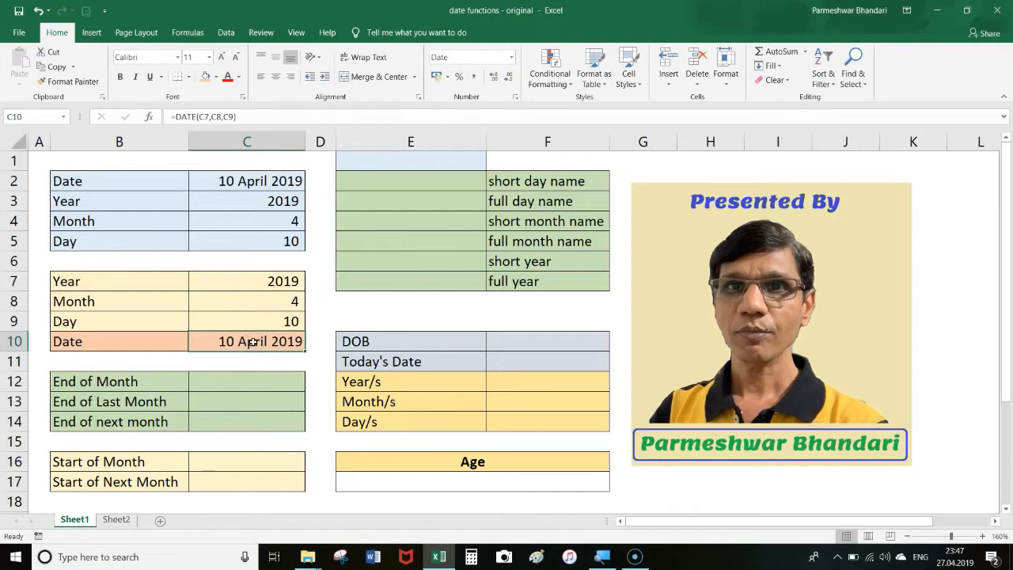
left_click(230, 383)
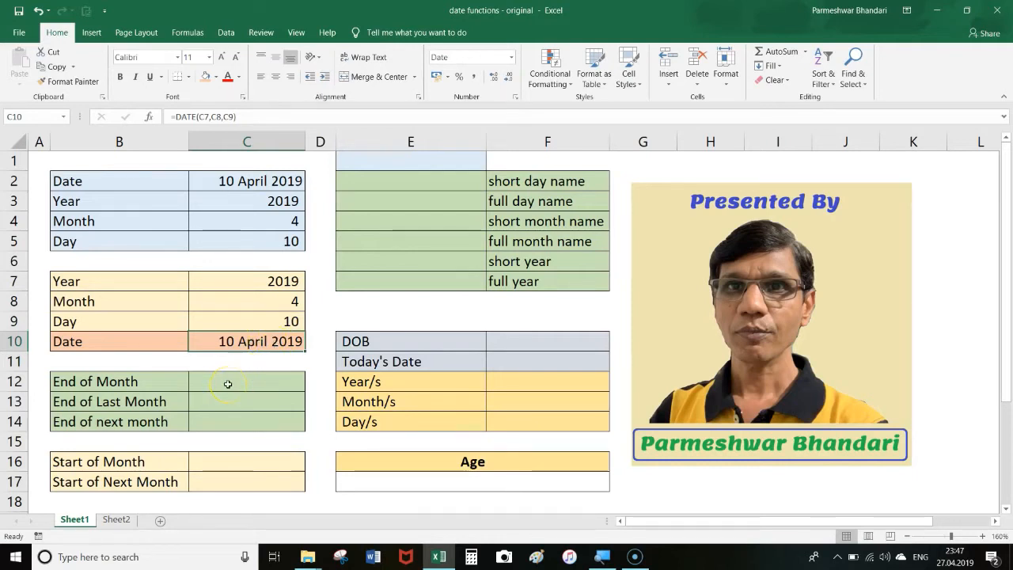
left_click(246, 344)
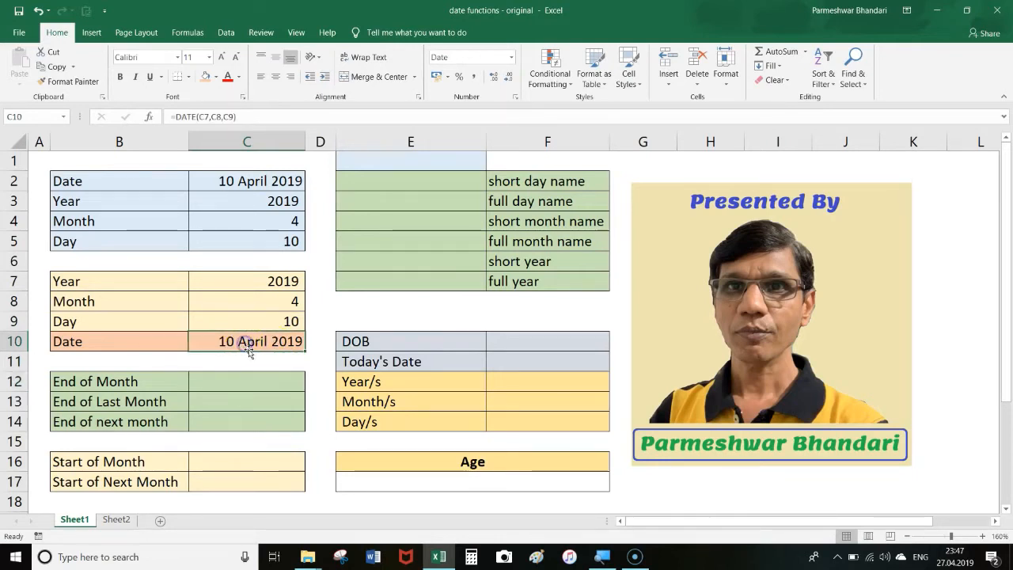
Calculate the end of the month for the date in C10 in cell C12 with the formula =EOMONTH(C10,0).
left_click(260, 387)
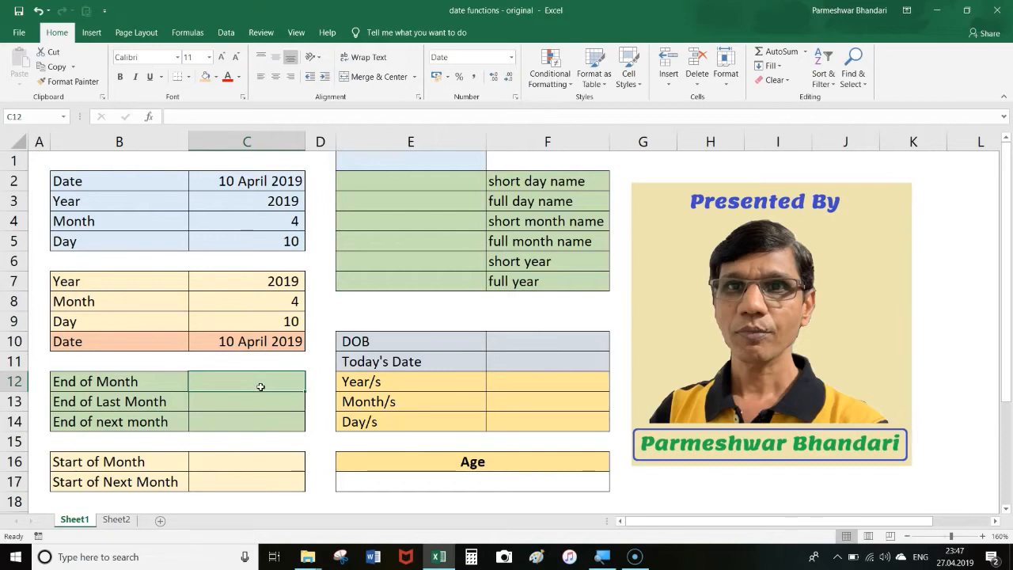
type("=EOMONTH")
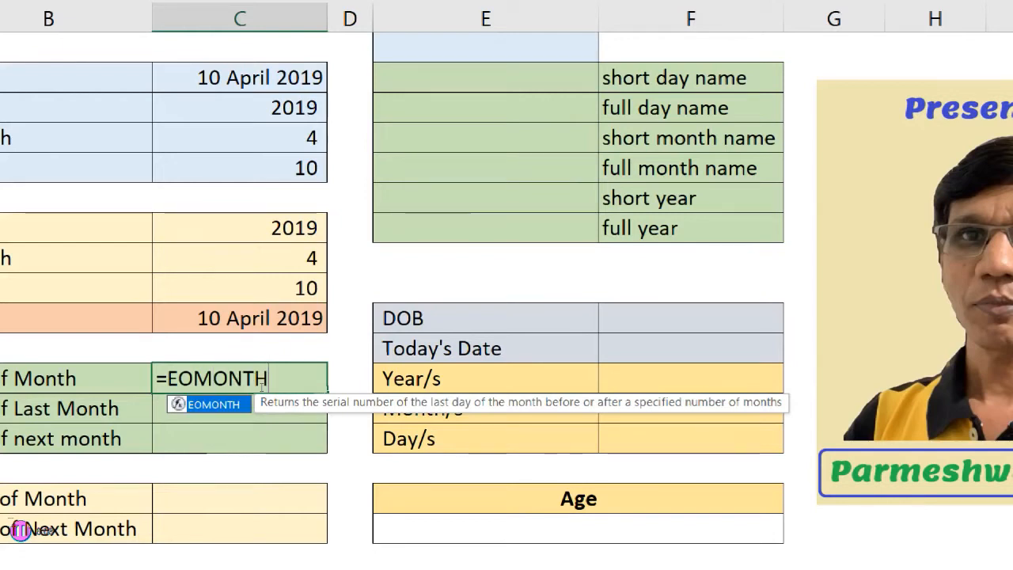
type("(")
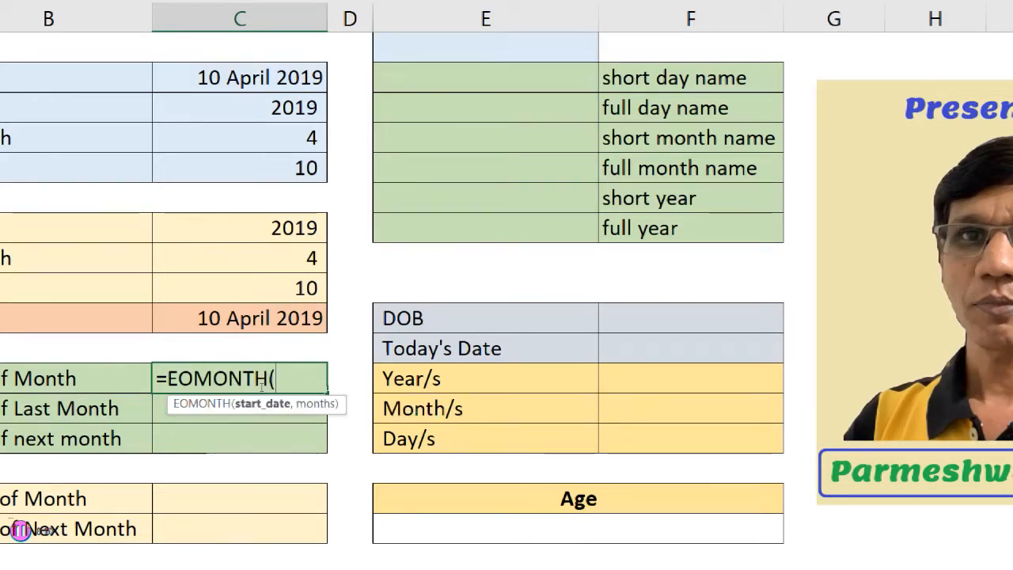
left_click(254, 330)
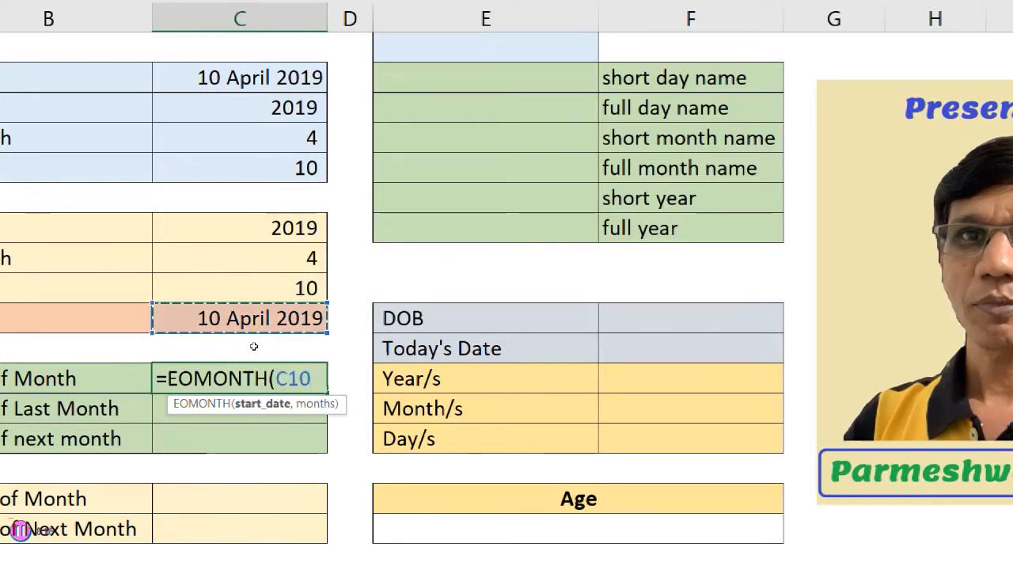
type(",")
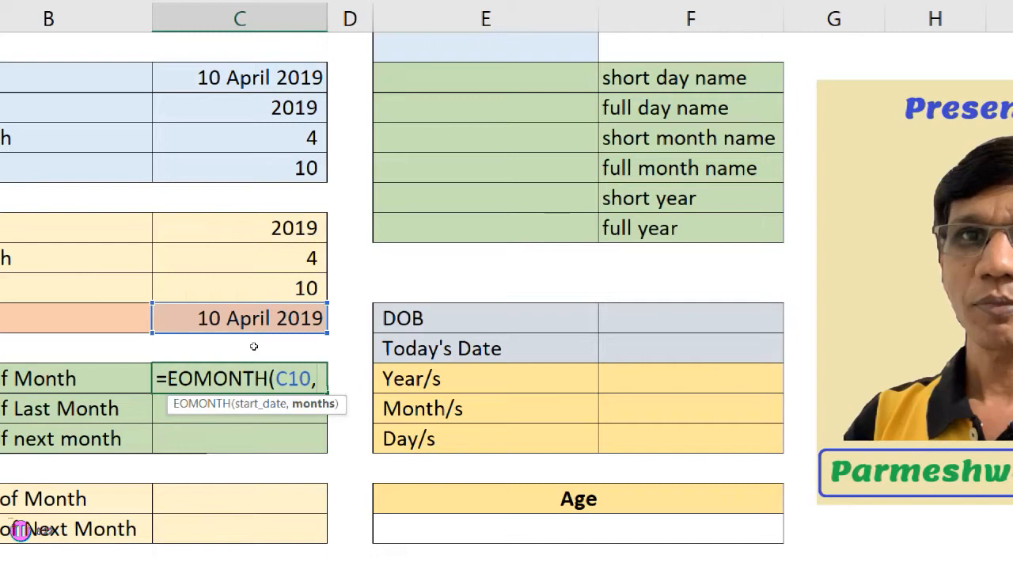
type("0")
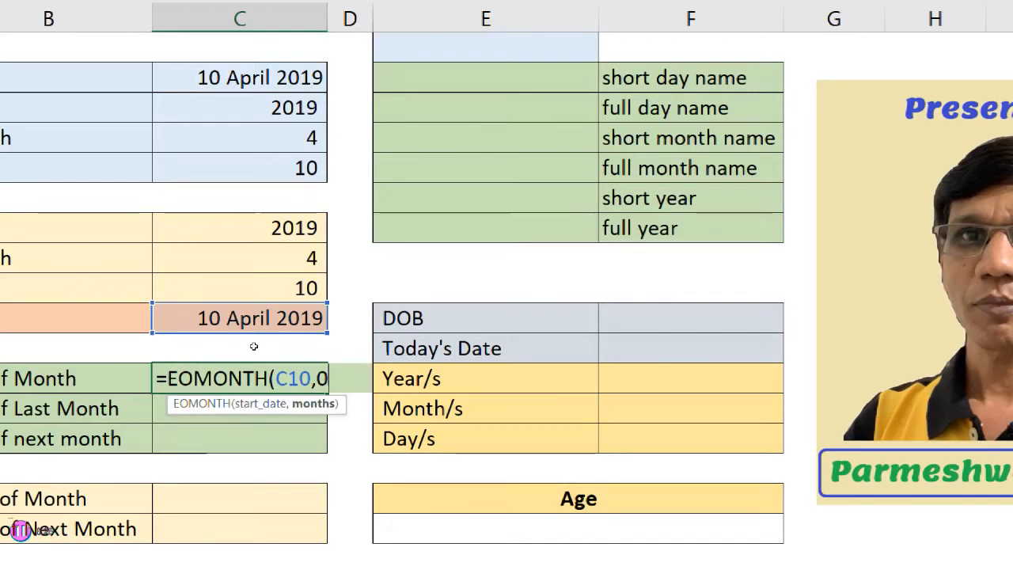
type(")")
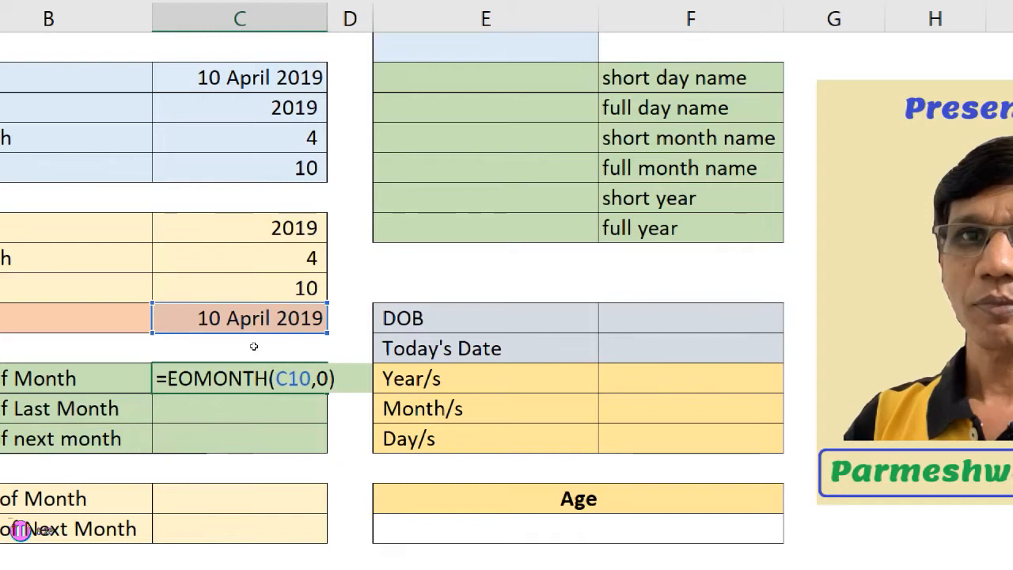
key("Return")
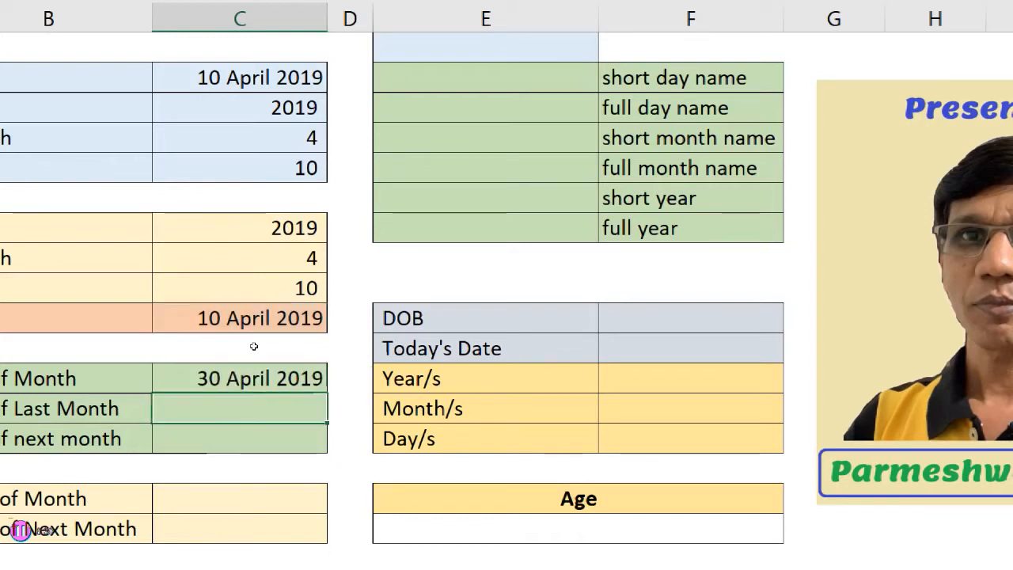
left_click(242, 438)
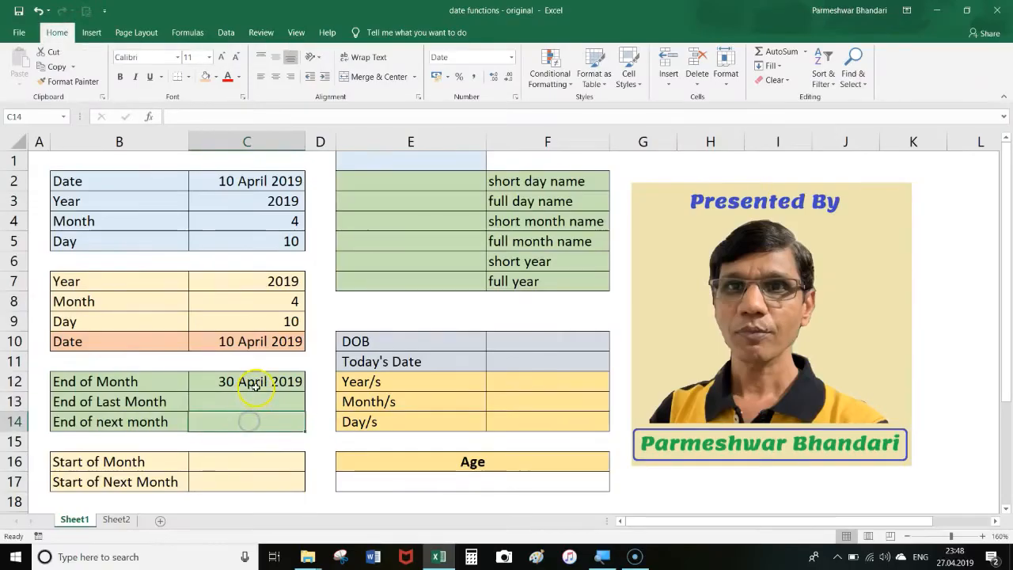
left_click(254, 383)
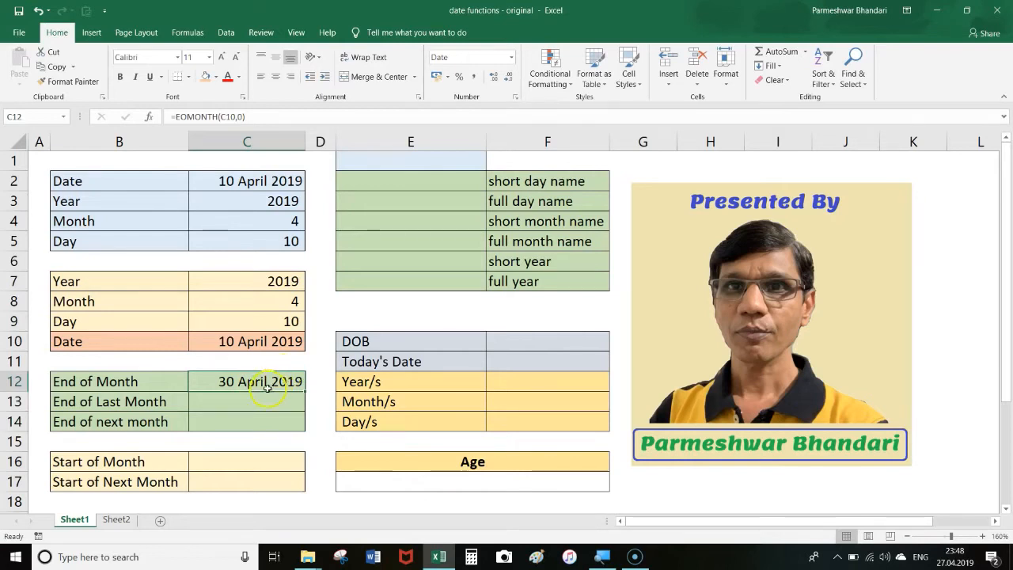
left_click(260, 345)
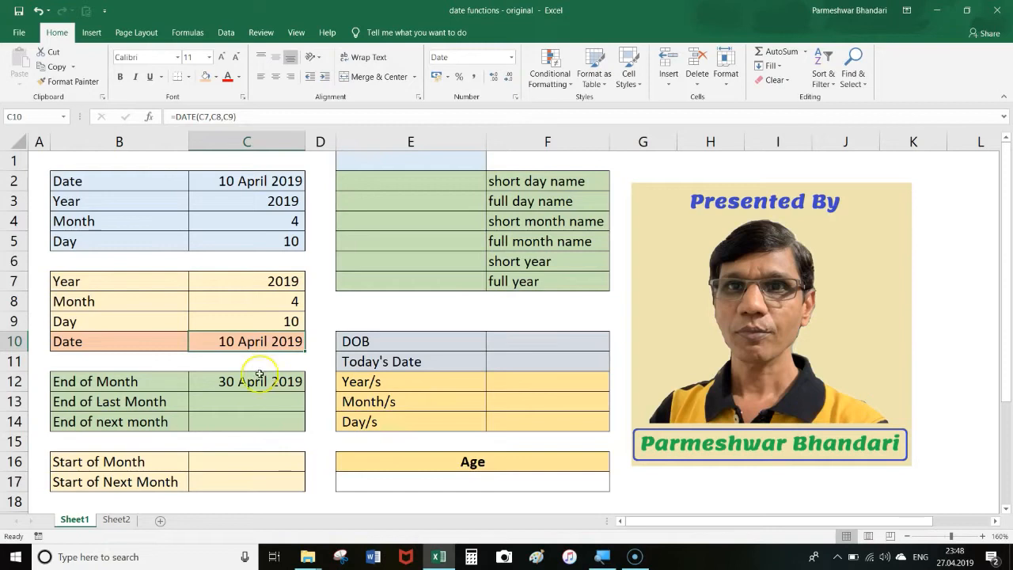
left_click(252, 383)
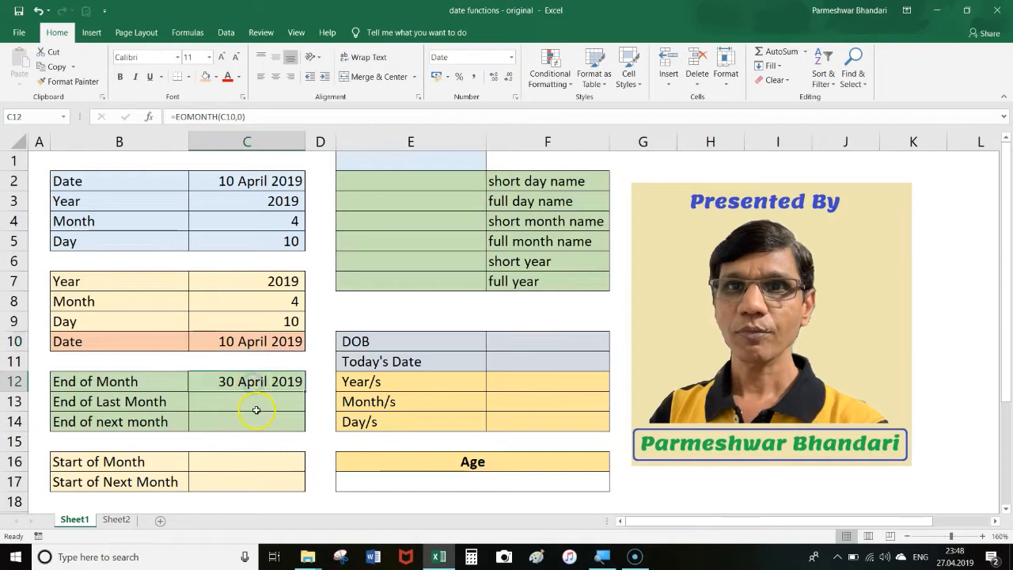
left_click(254, 397)
left_click(255, 382)
left_click(242, 341)
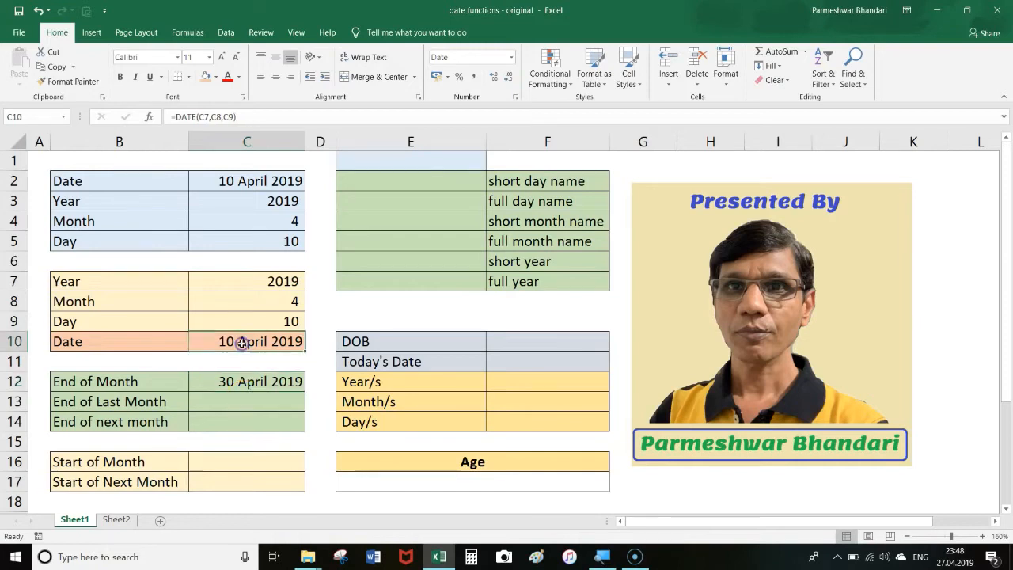
Calculate the end of the previous month for the date in C10 in cell C13 with the formula =EOMONTH(C10,-1).
left_click(238, 402)
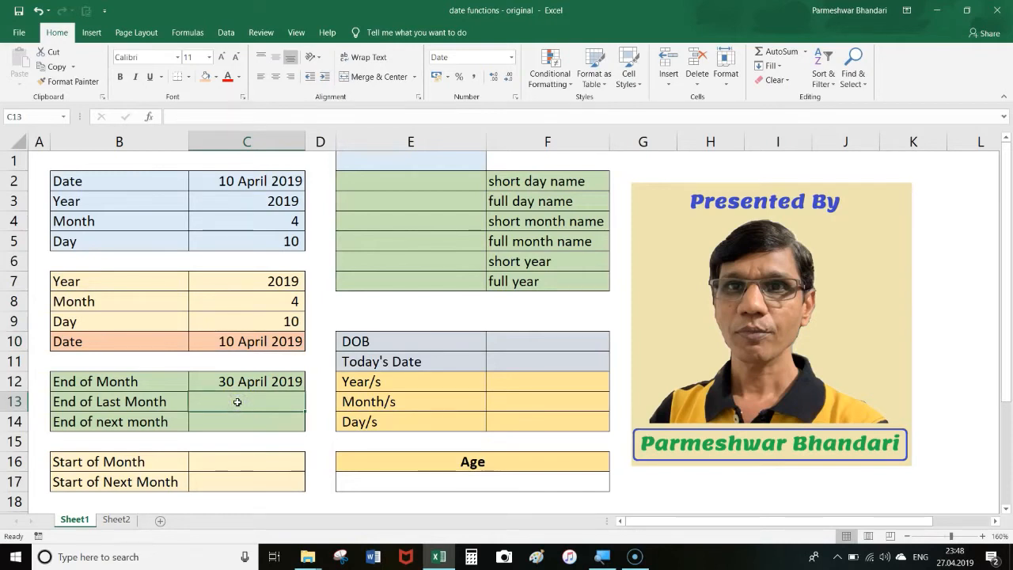
type("=")
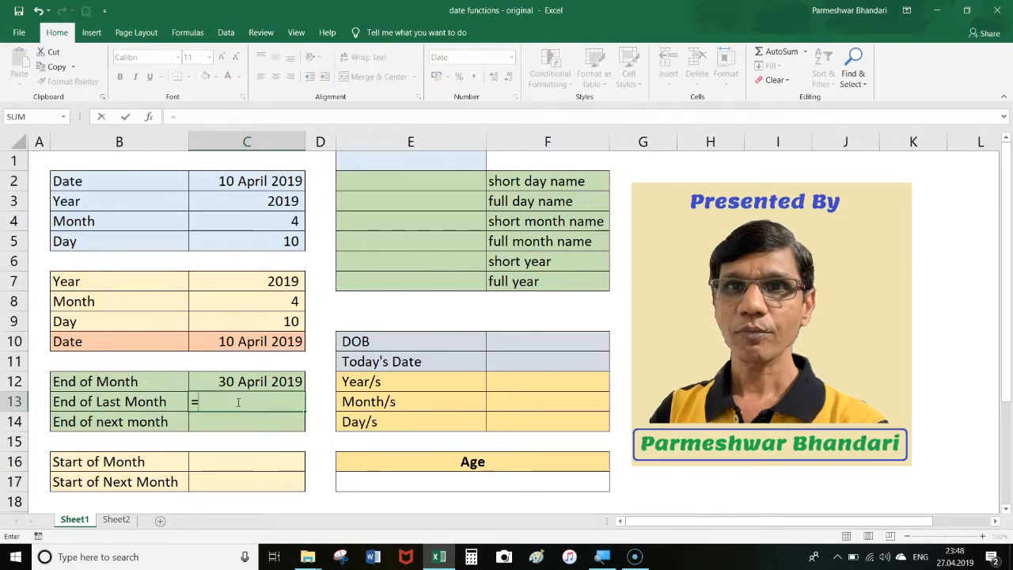
type("EOMO")
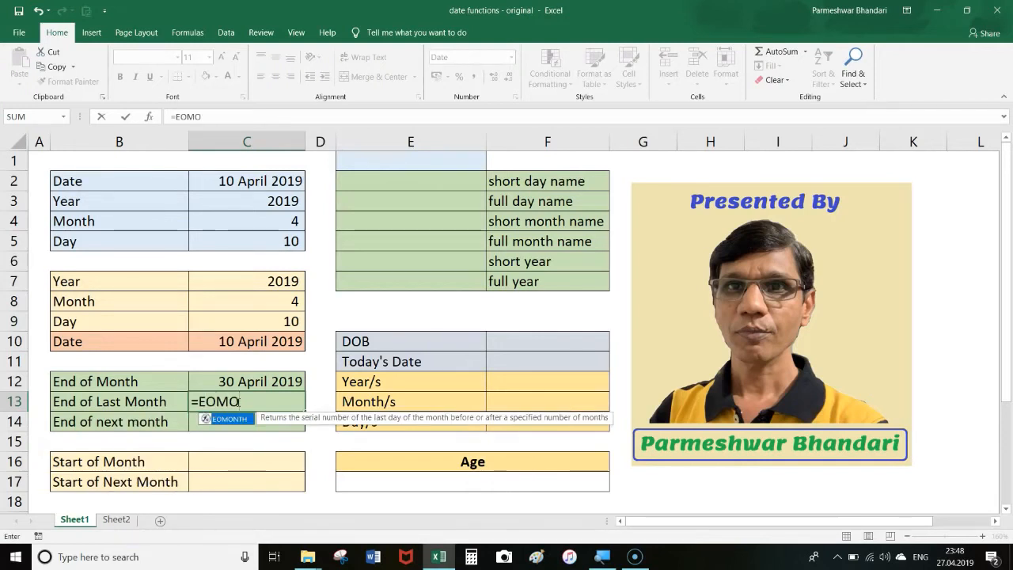
type("NTH(")
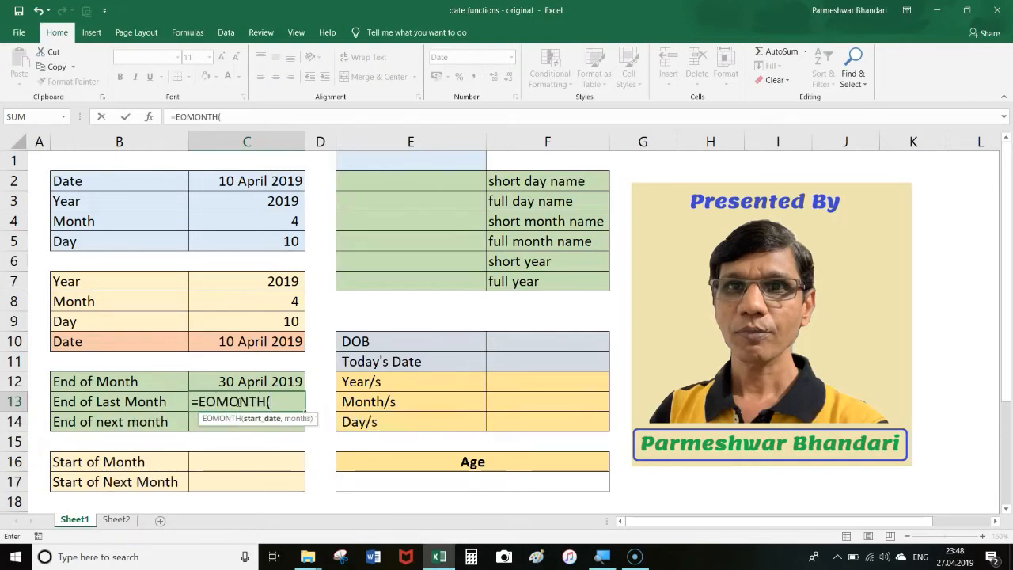
left_click(240, 341)
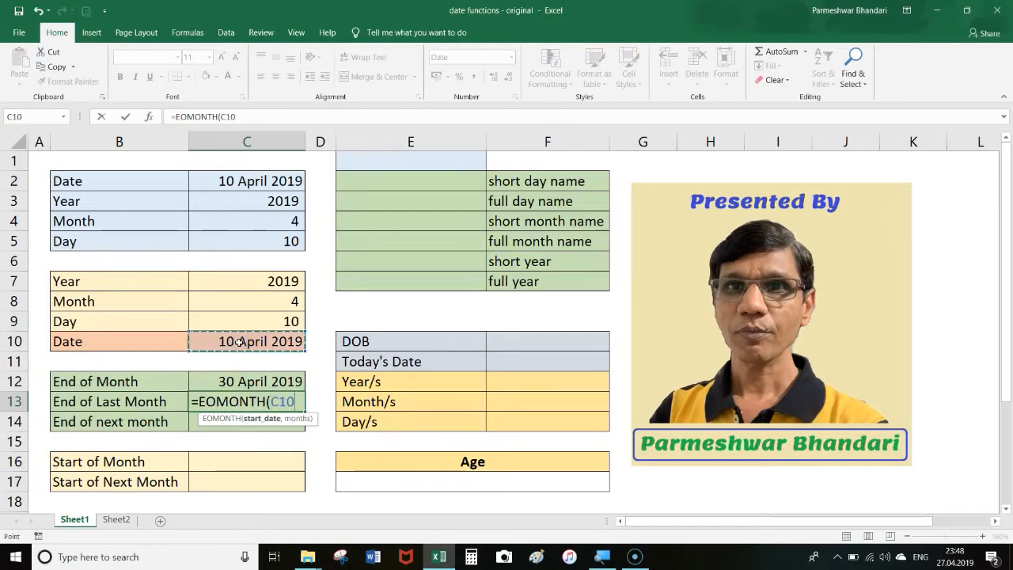
type(",")
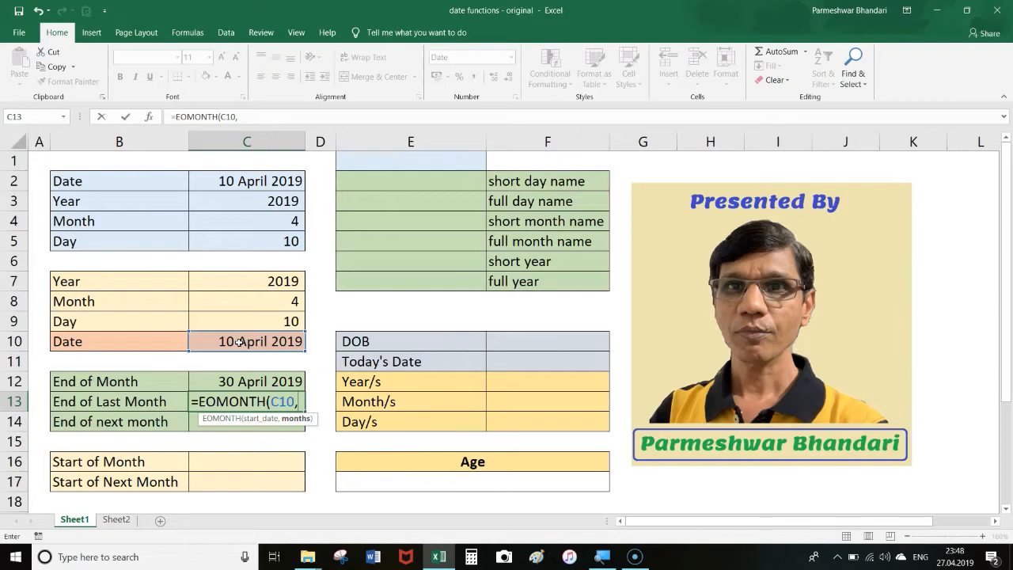
type("-1")
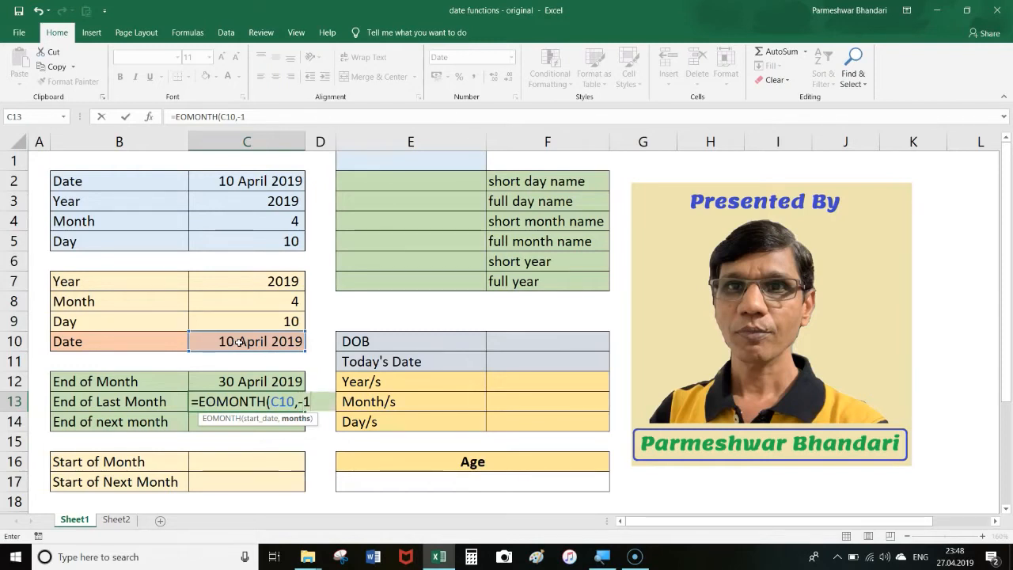
type(")")
key("Return")
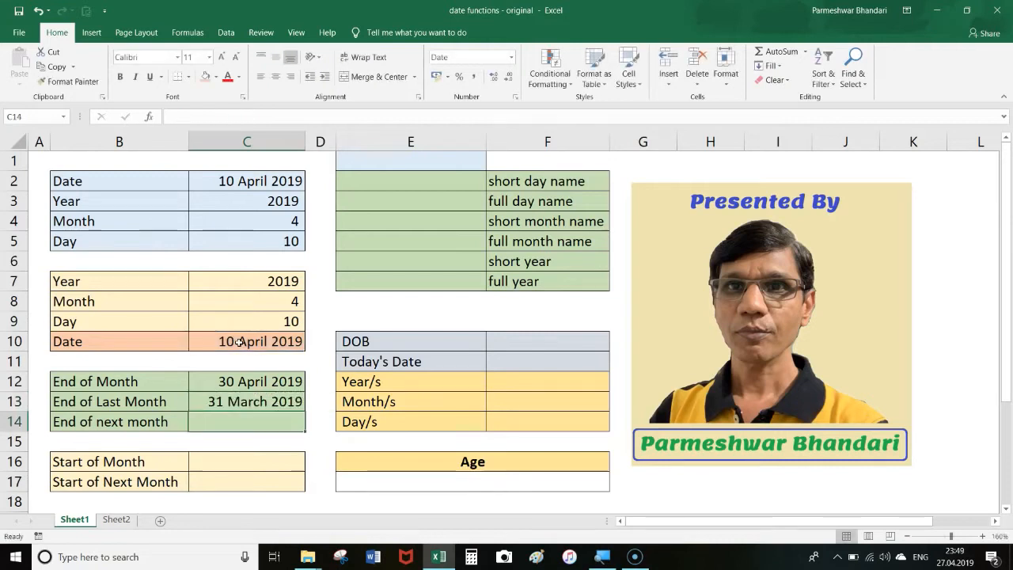
left_click(244, 341)
left_click(240, 404)
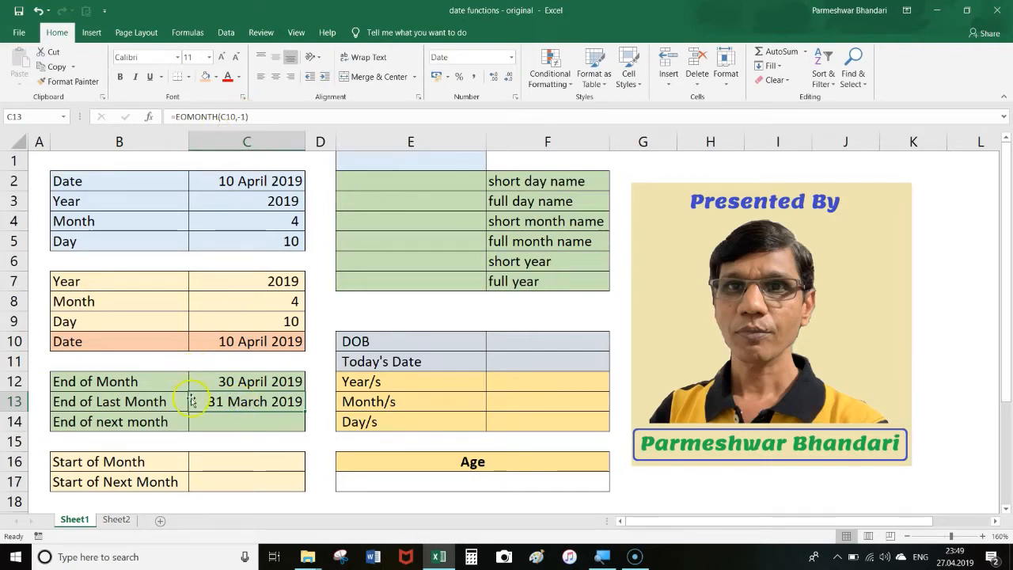
Calculate the end of the next month for the date in C10 in cell C14 with the formula =EOMONTH(C10,1).
left_click(209, 419)
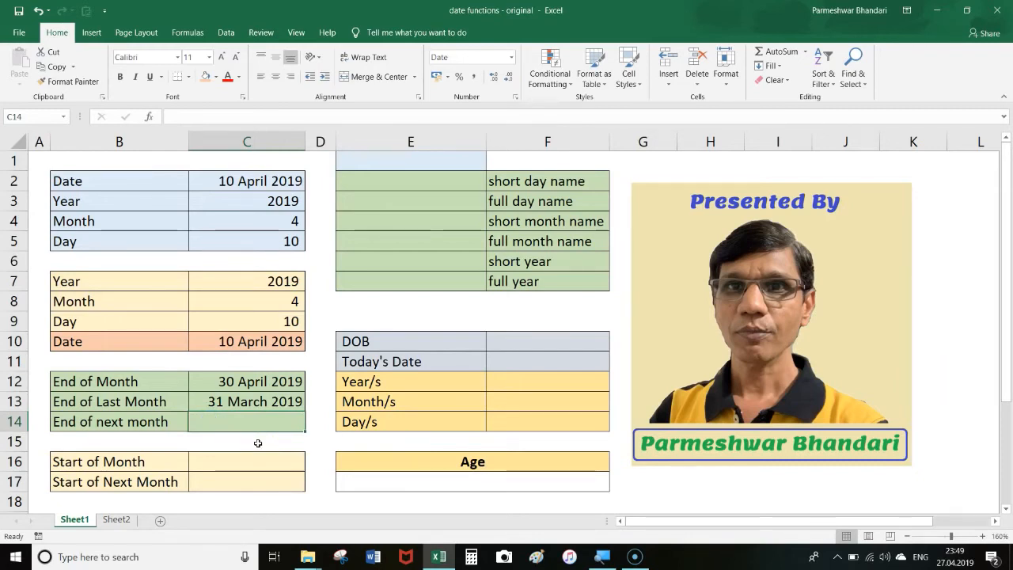
type("=EOMONTH")
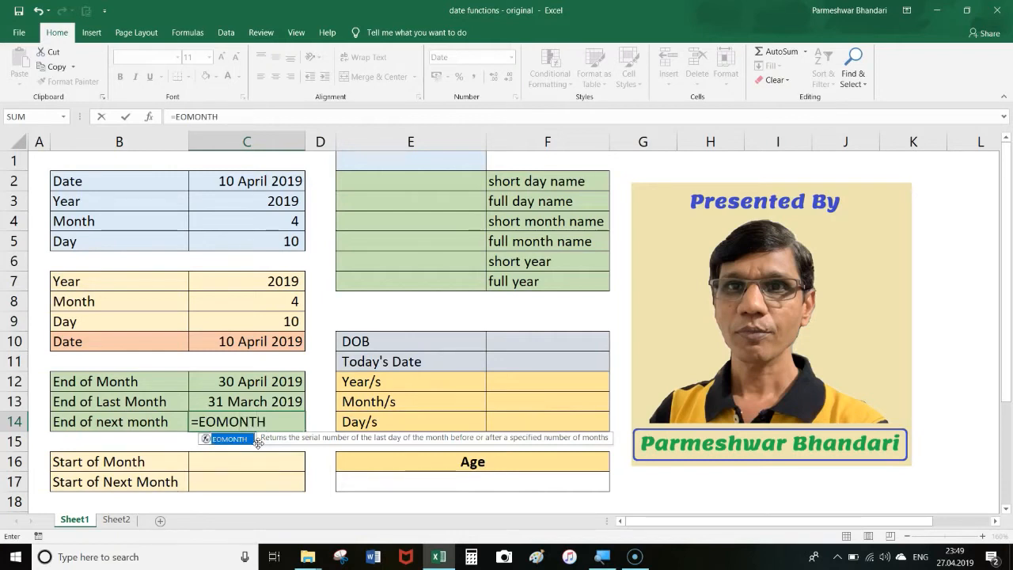
type("(")
left_click(250, 342)
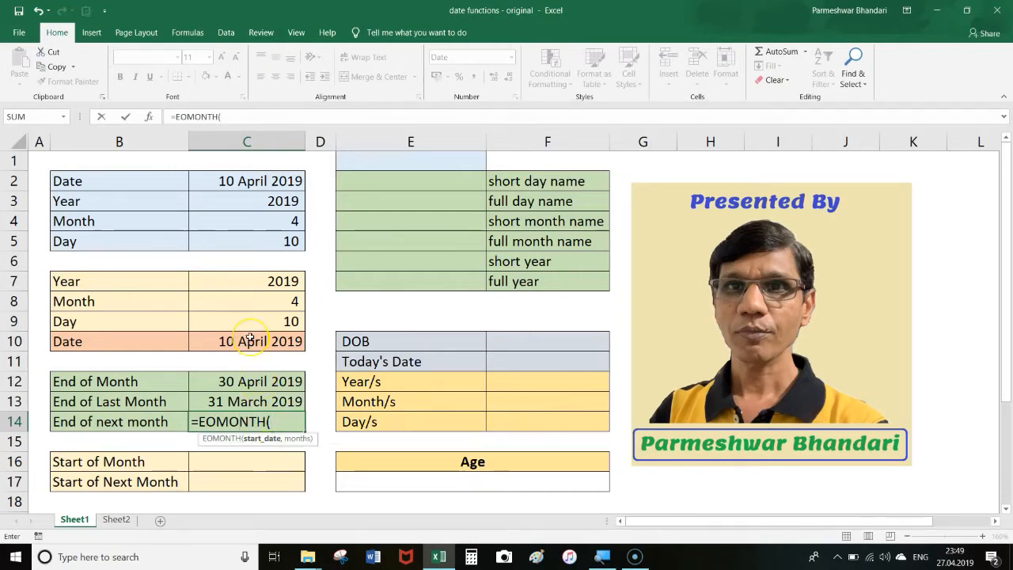
left_click(250, 340)
type(",1")
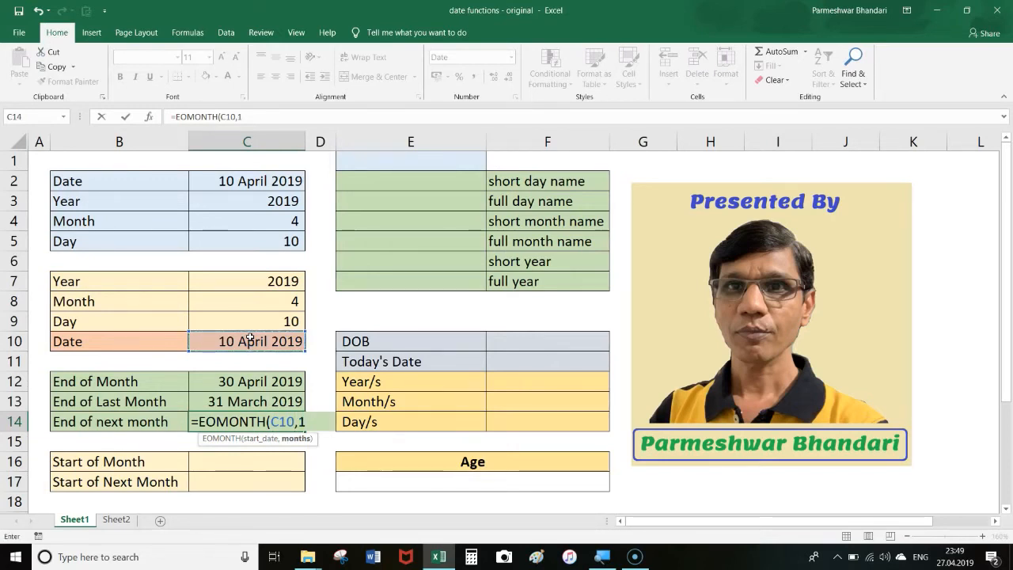
type(")")
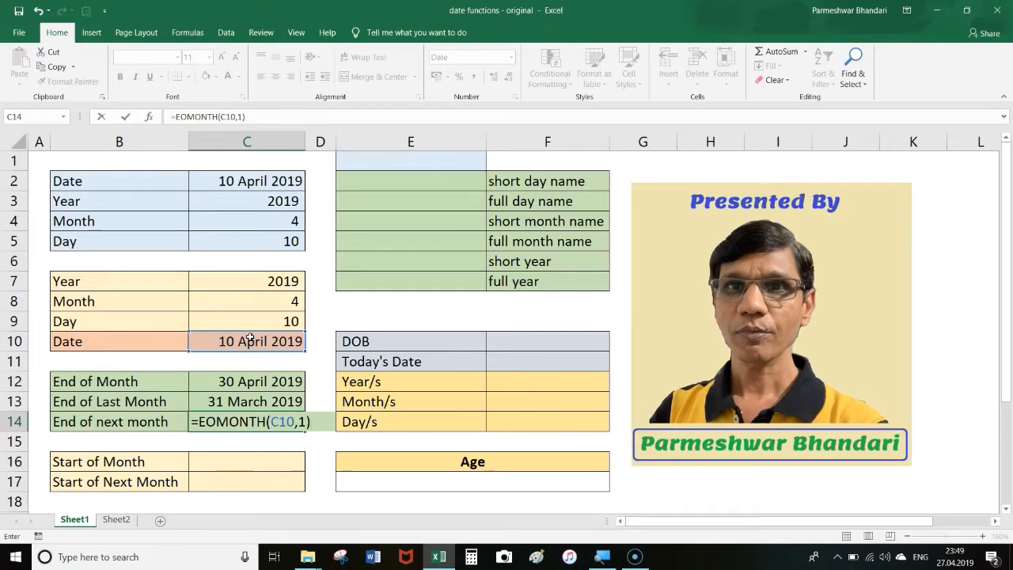
key("Return")
left_click(249, 341)
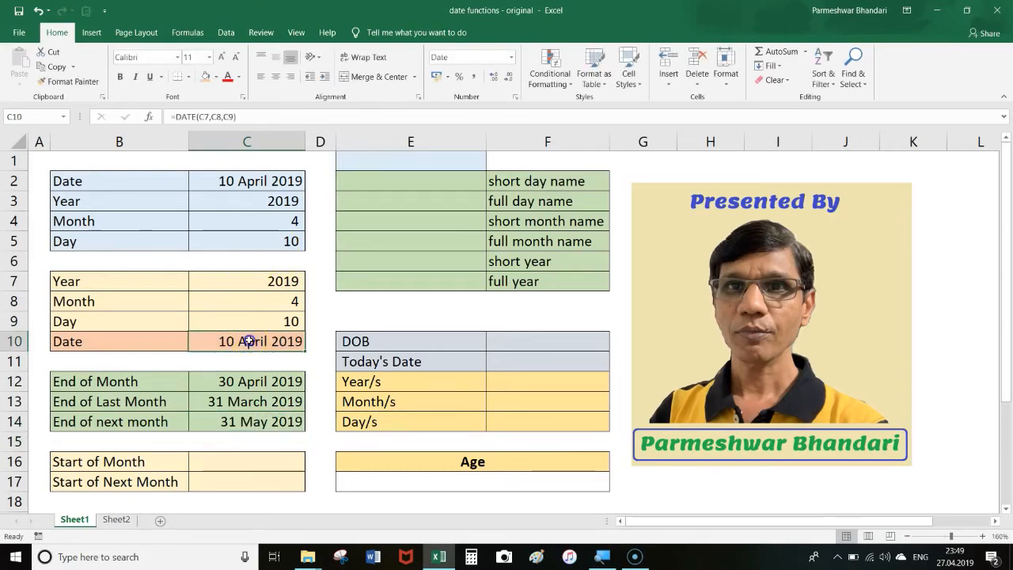
left_click(248, 426)
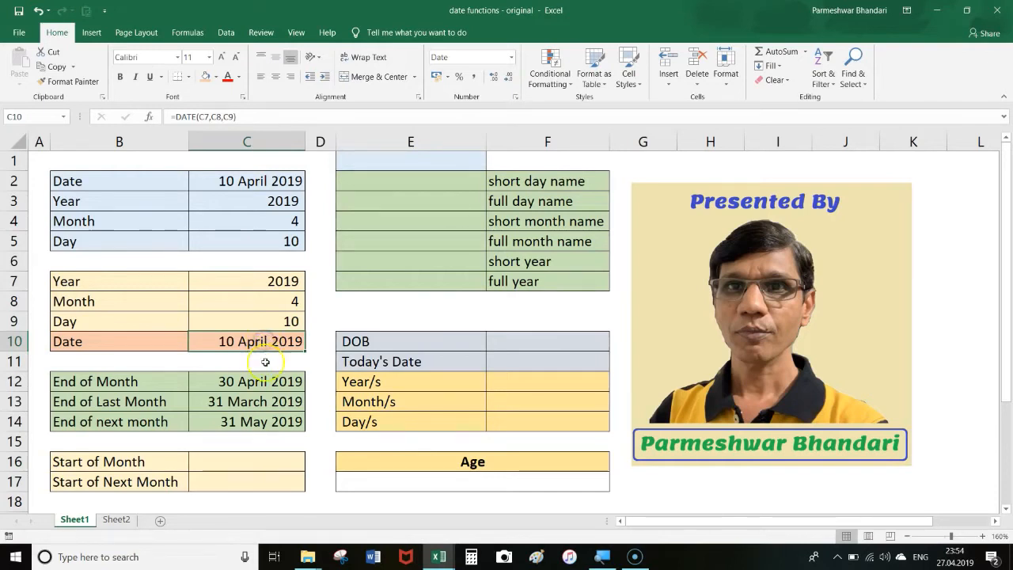
Examine the year, month and day arguments of the DATE formula in cell C10.
left_click(263, 458)
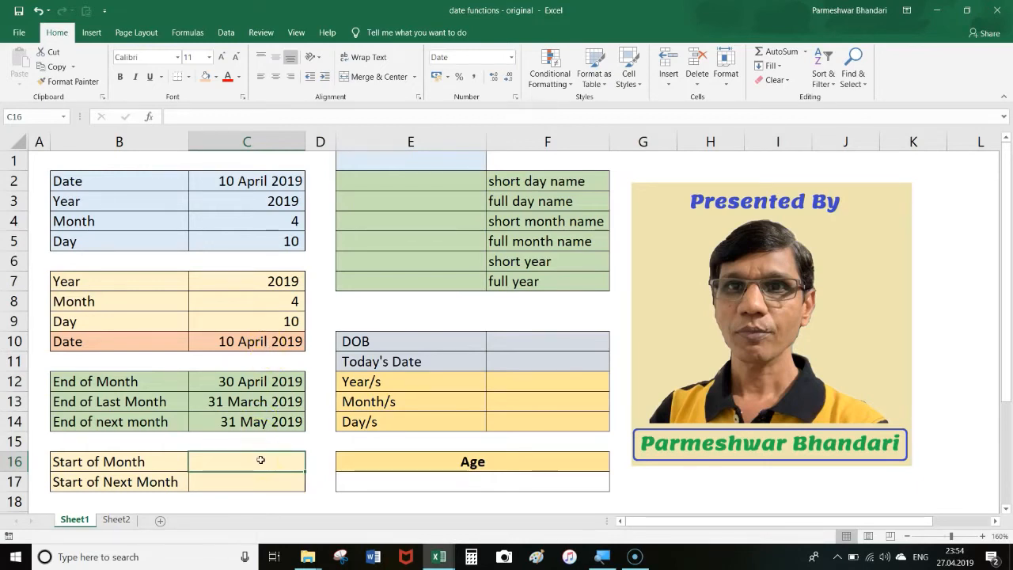
left_click(289, 342)
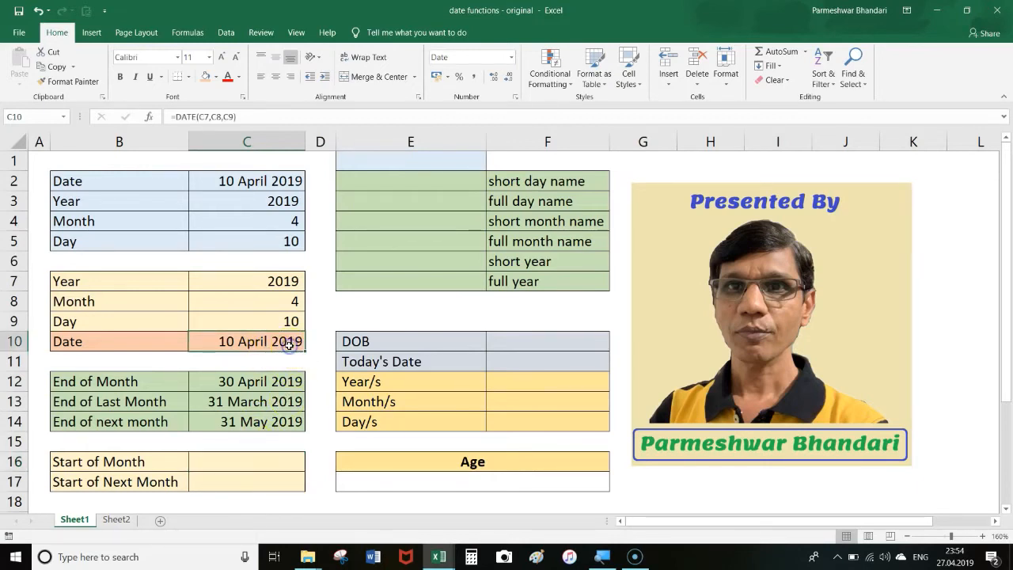
left_click(273, 464)
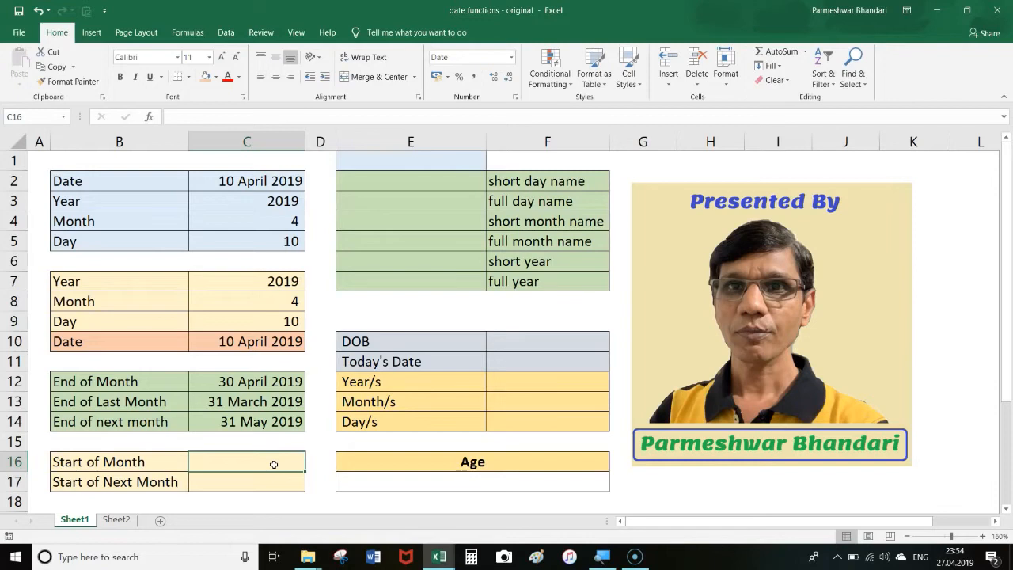
left_click(249, 341)
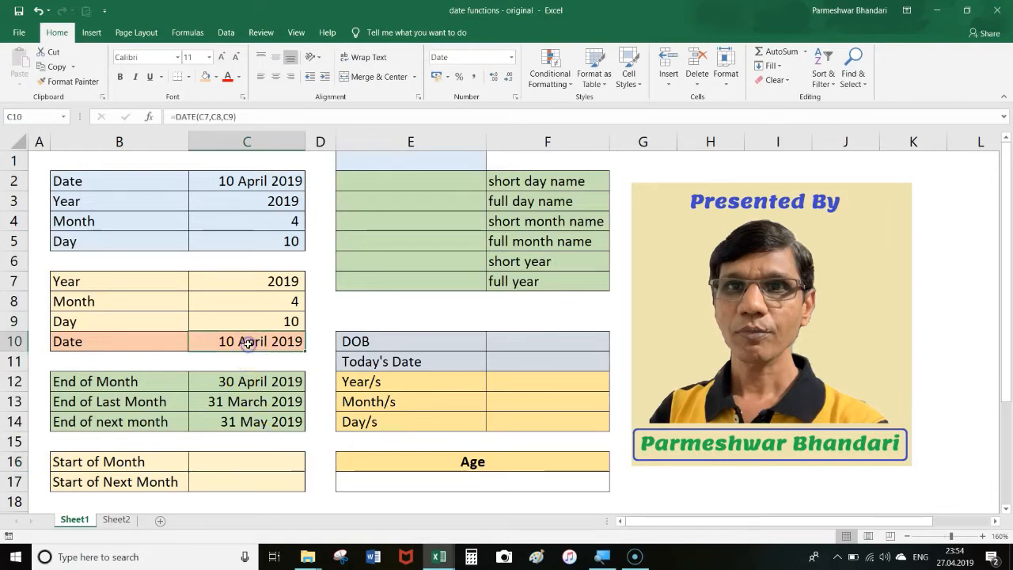
left_click(197, 117)
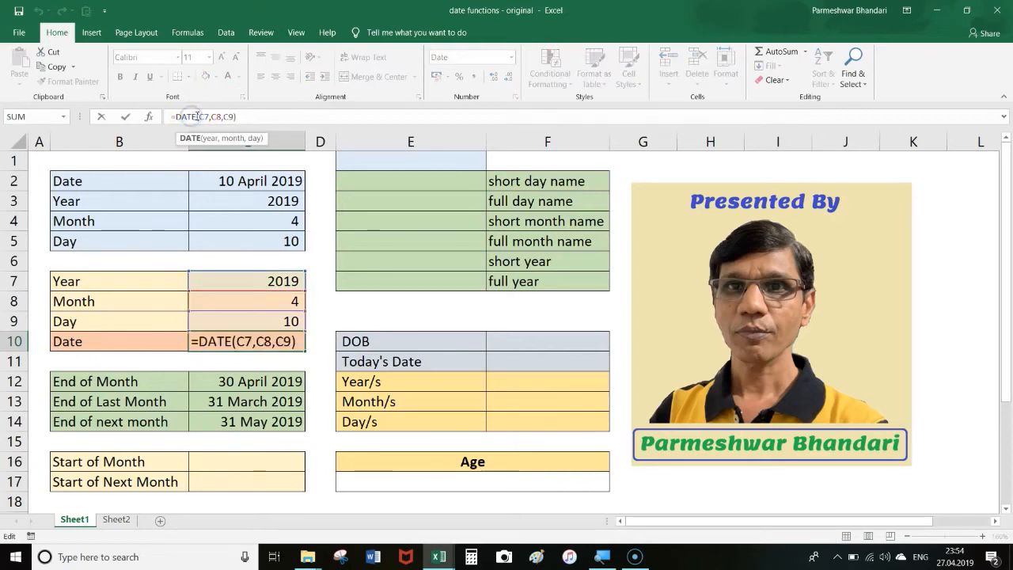
left_click(214, 116)
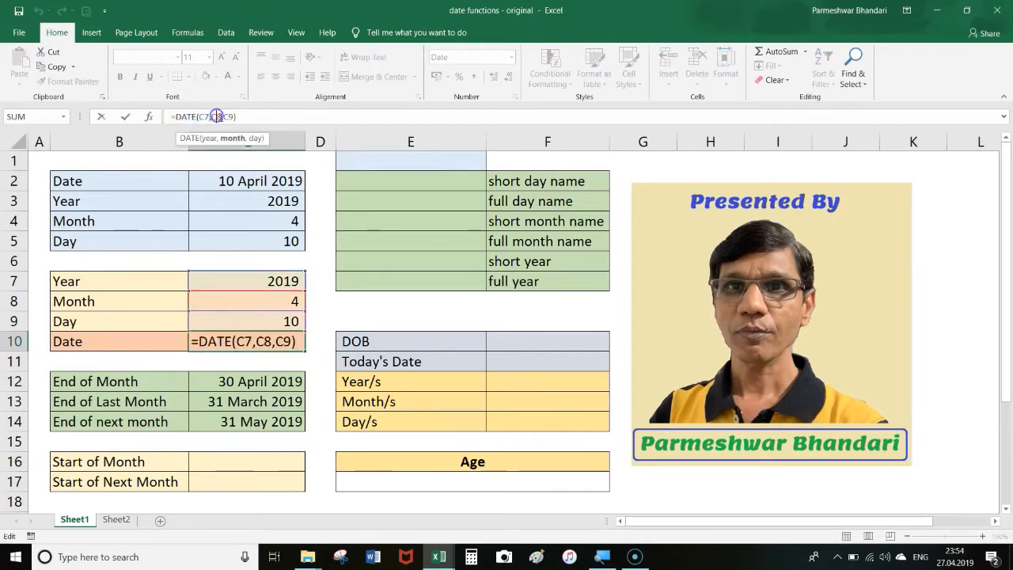
left_click(228, 116)
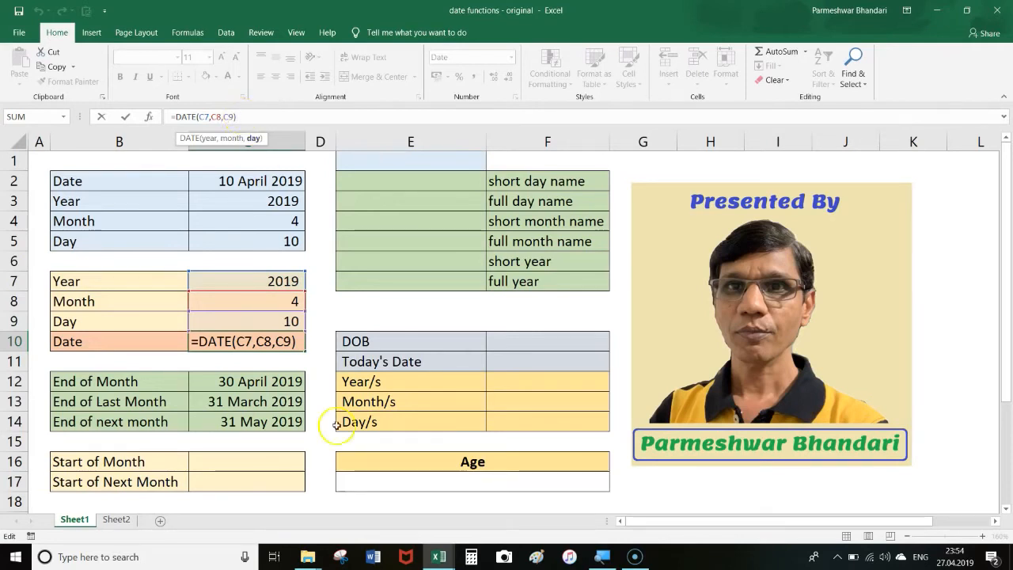
Calculate the start of the month for the date in C10 in cell C16 with the formula =DATE(YEAR(C10),MONTH(C10),1).
left_click(285, 471)
type("=")
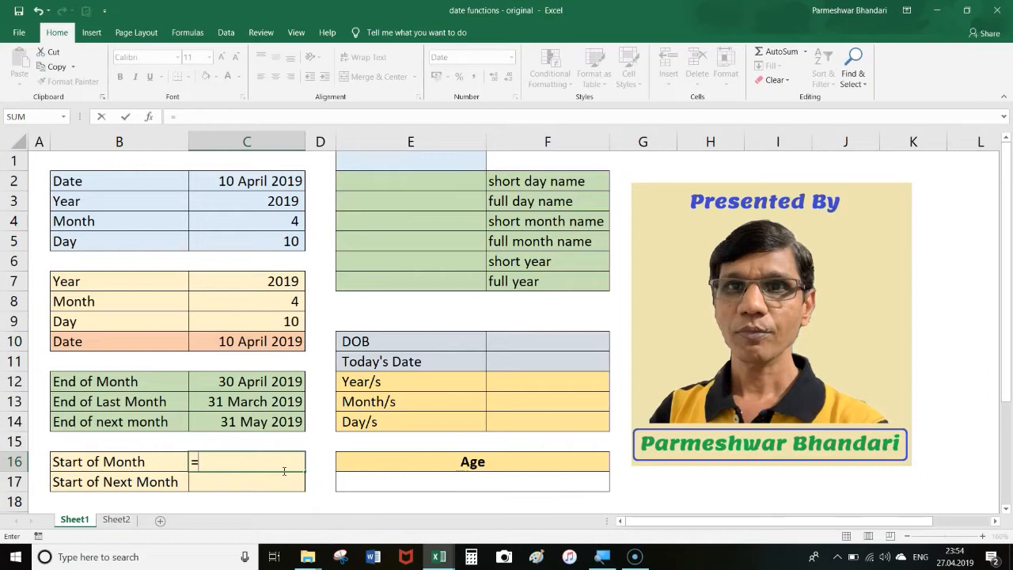
type("DATE")
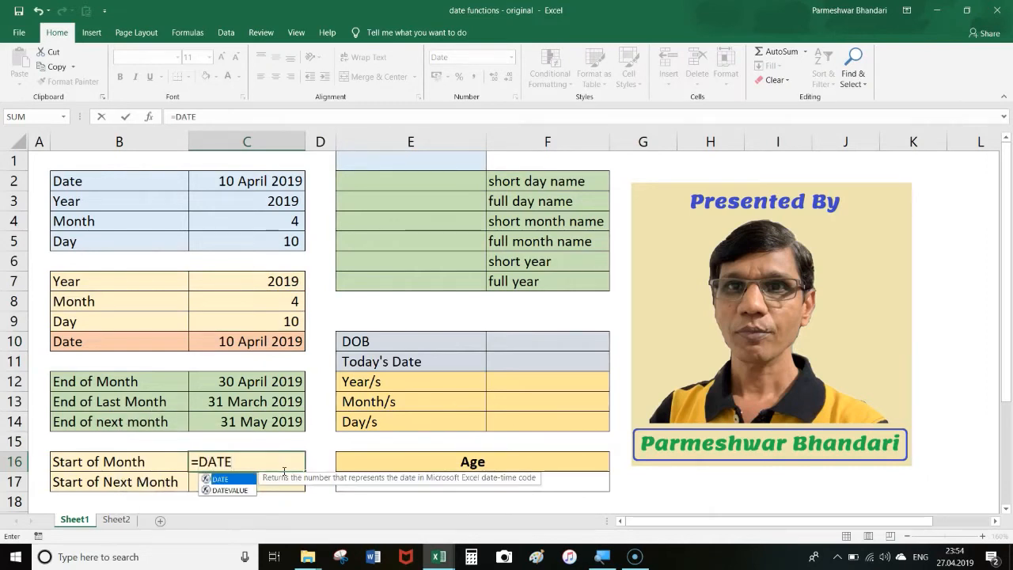
type("(")
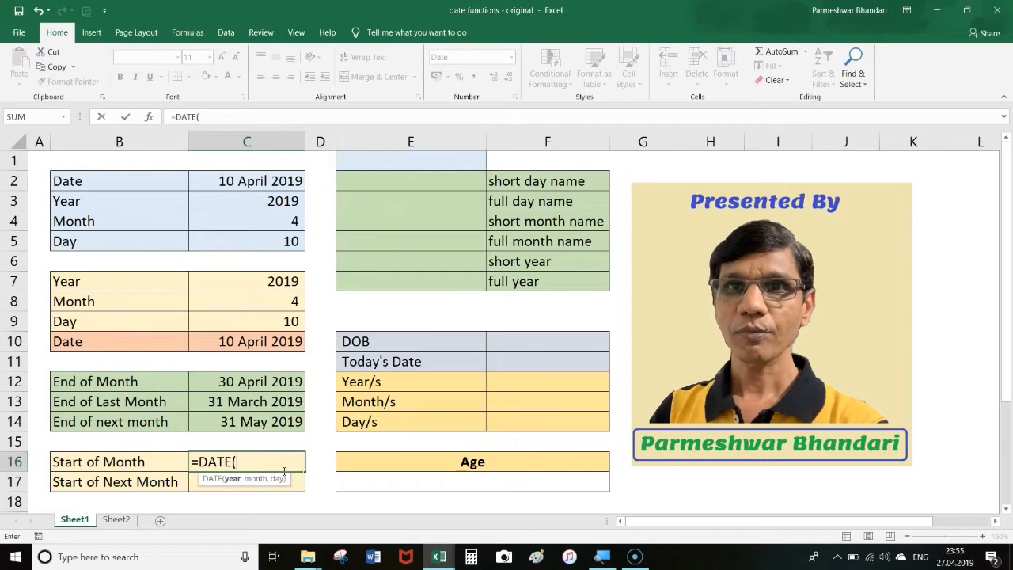
type("YEAR")
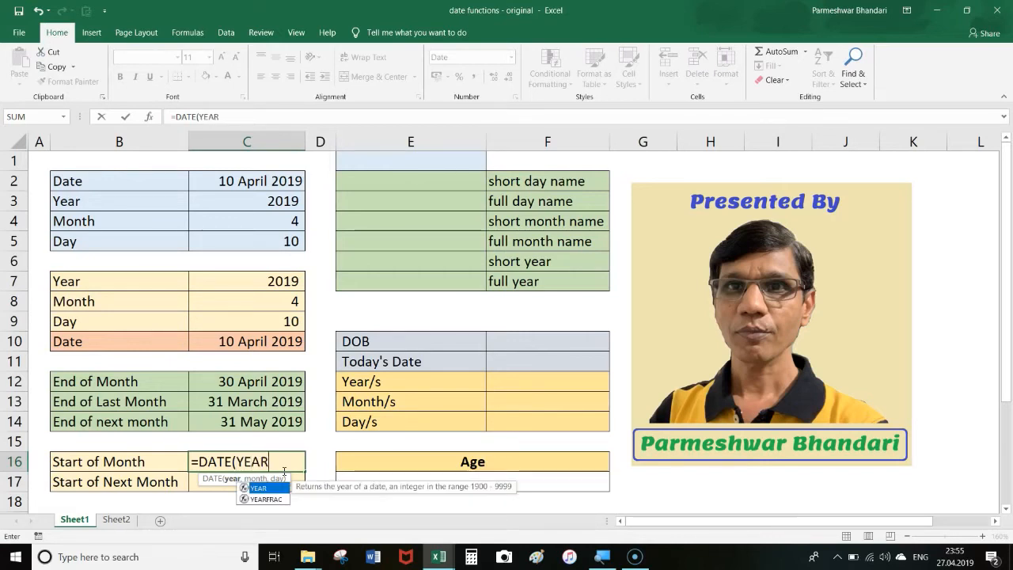
type("(")
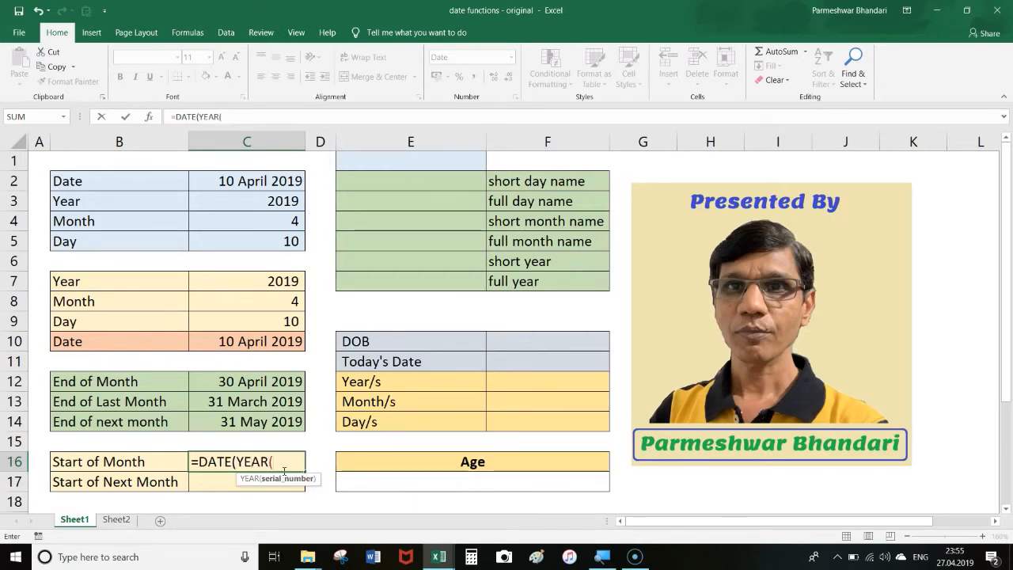
left_click(232, 341)
type("),")
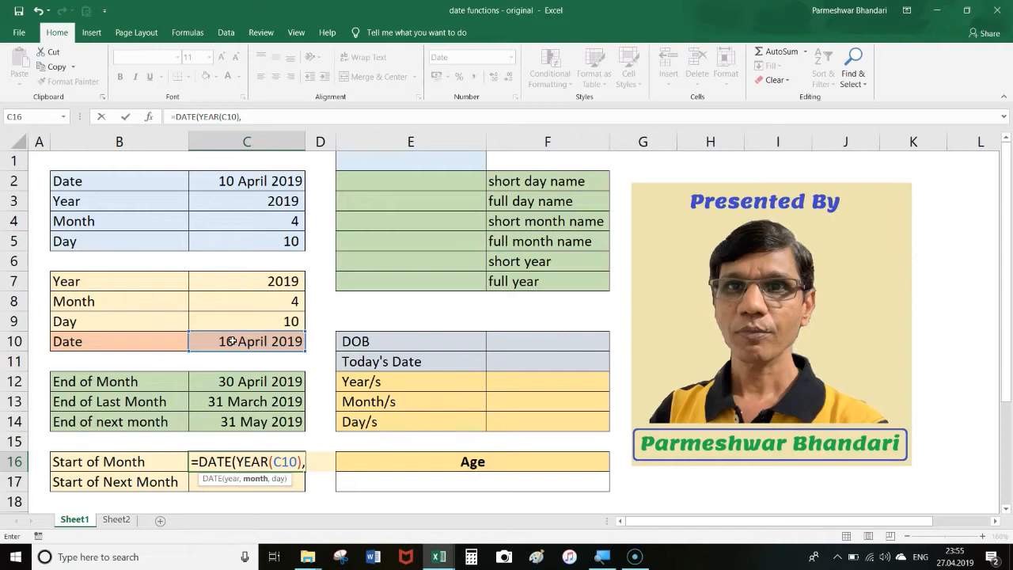
type("MONTH(")
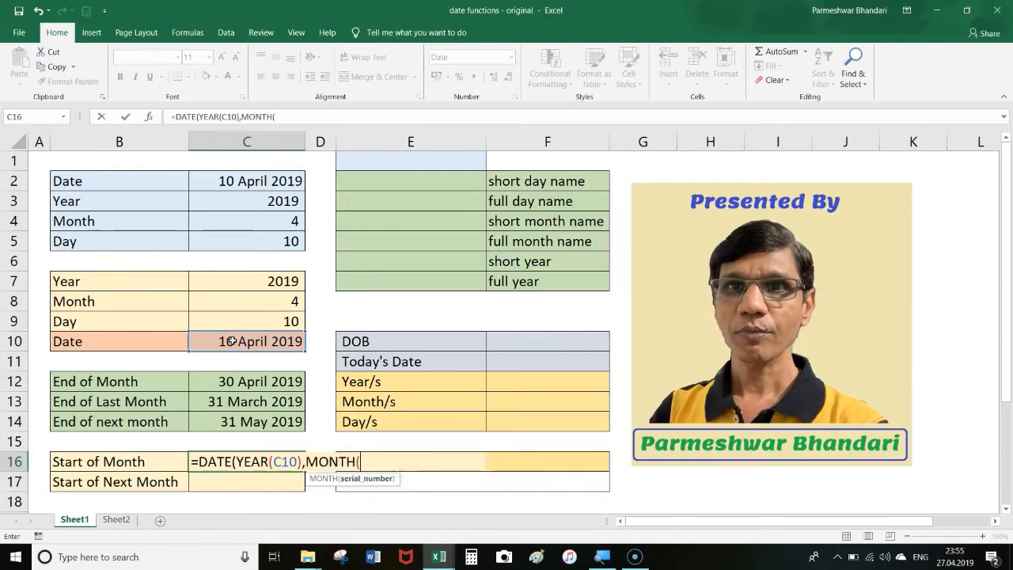
left_click(246, 339)
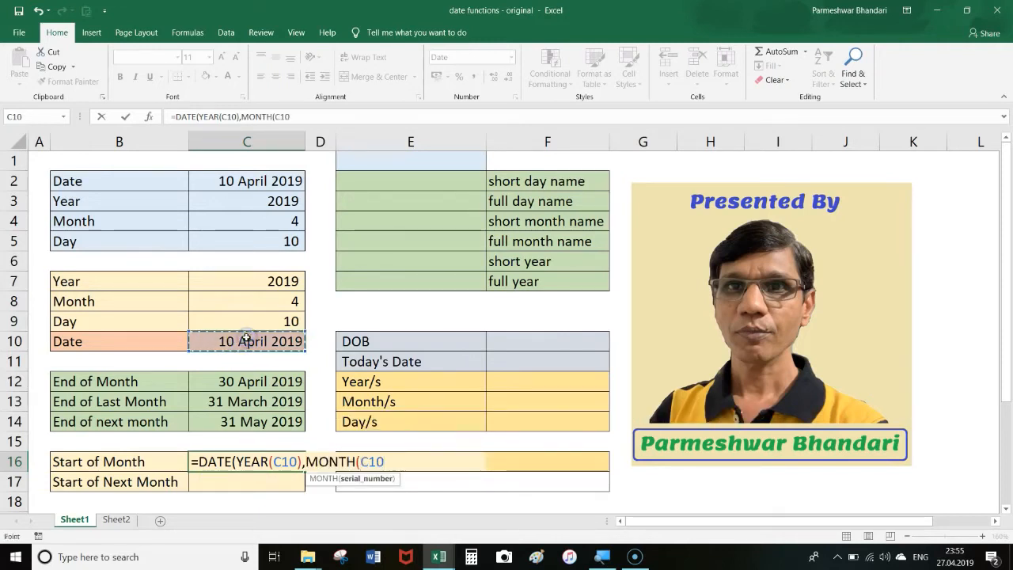
type(")")
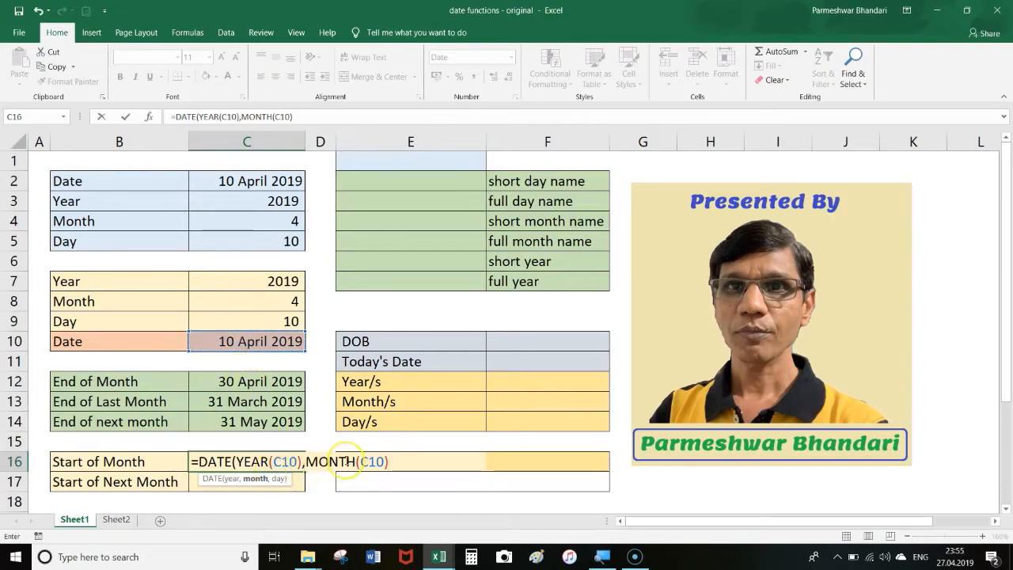
type(",1)")
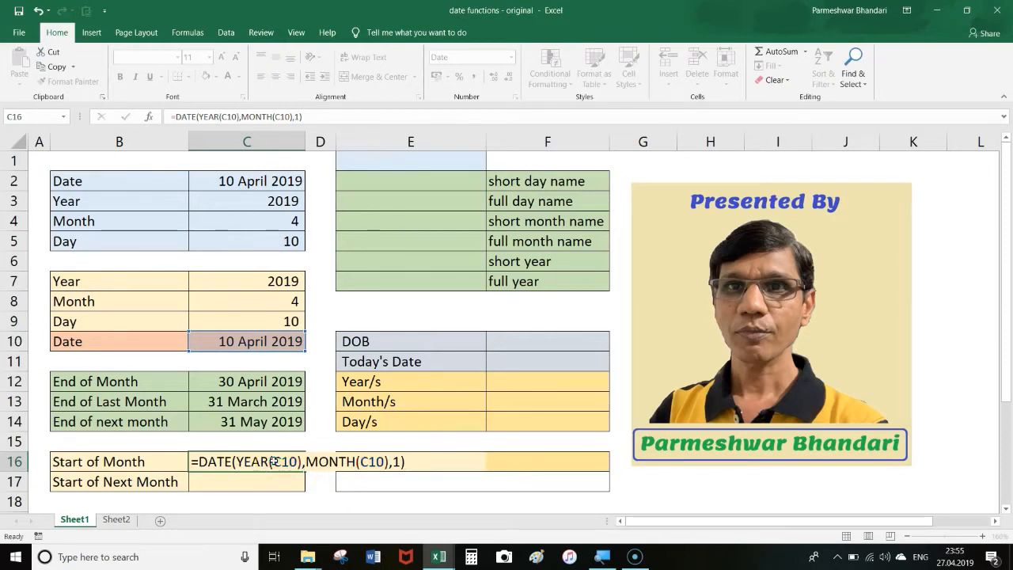
key("Return")
left_click(273, 462)
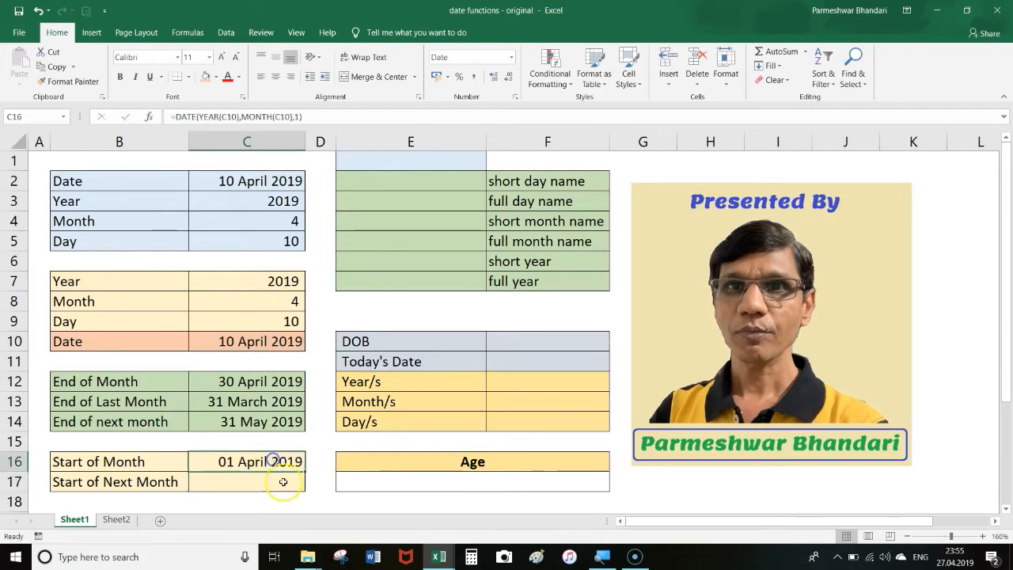
left_click(262, 341)
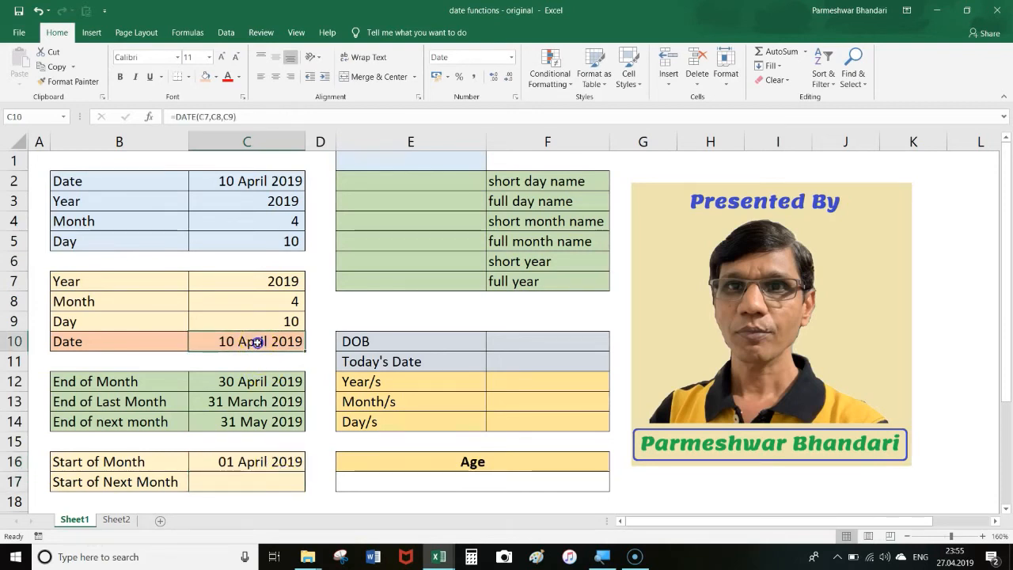
Calculate the start of the next month for the date in C10 in cell C17 with the formula =EOMONTH(C10,0)+1.
left_click(272, 461)
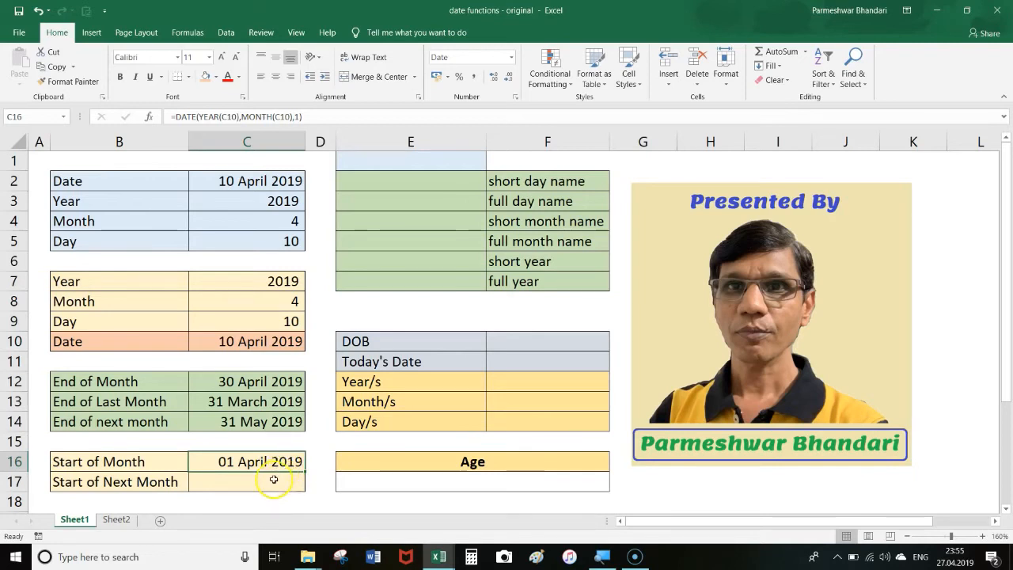
left_click(269, 483)
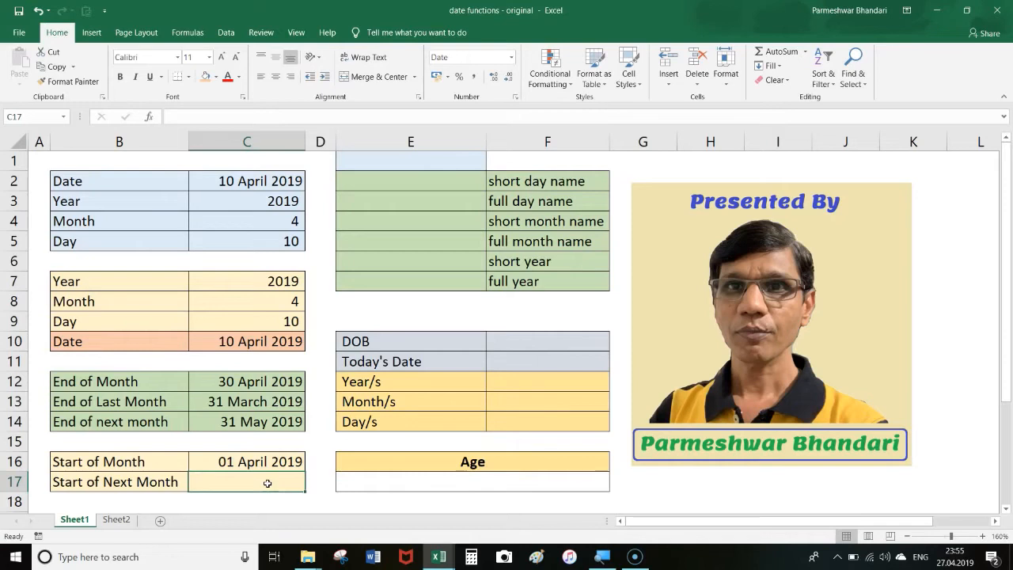
left_click(269, 342)
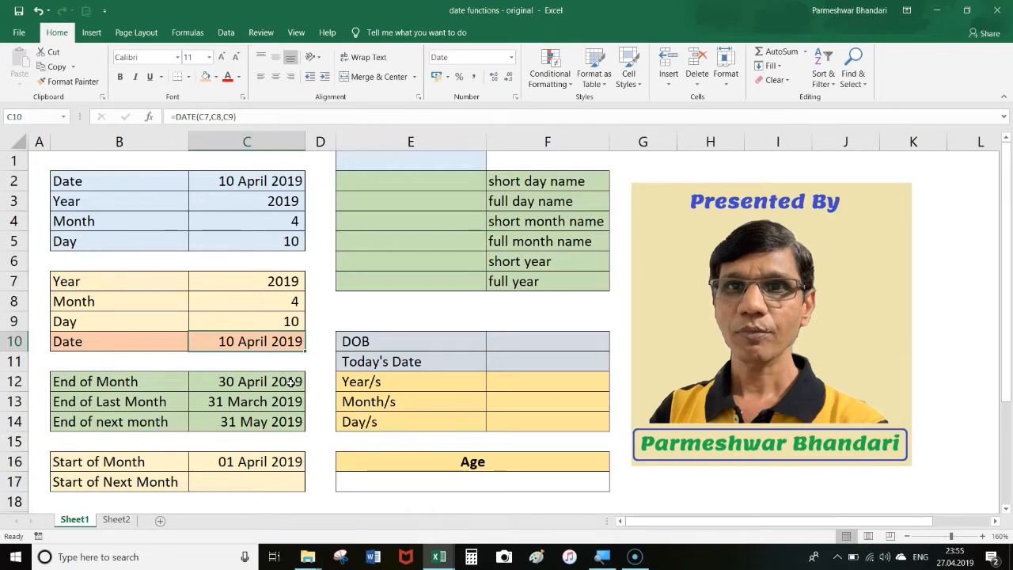
left_click(268, 485)
type("=E")
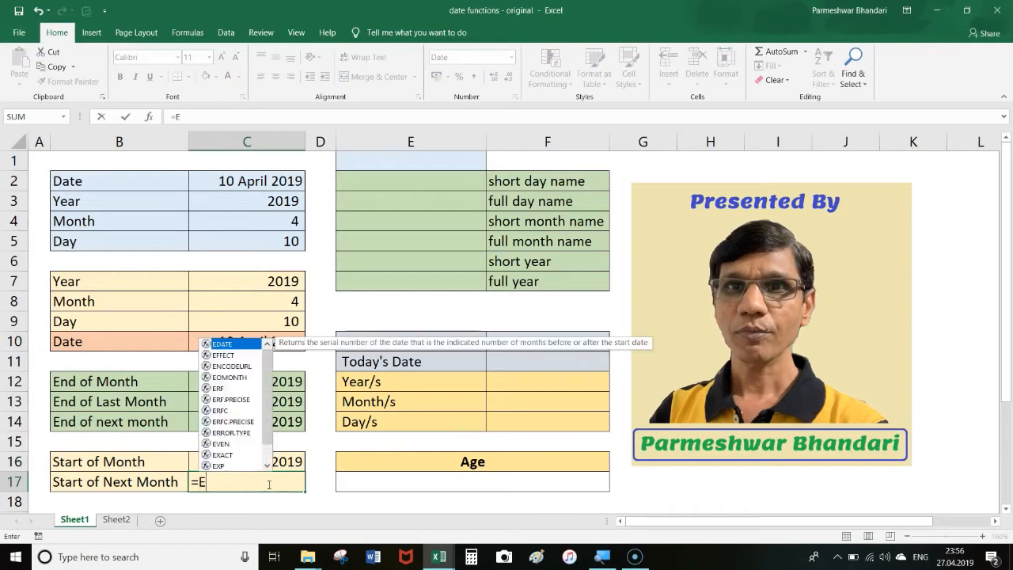
type("OMONTH")
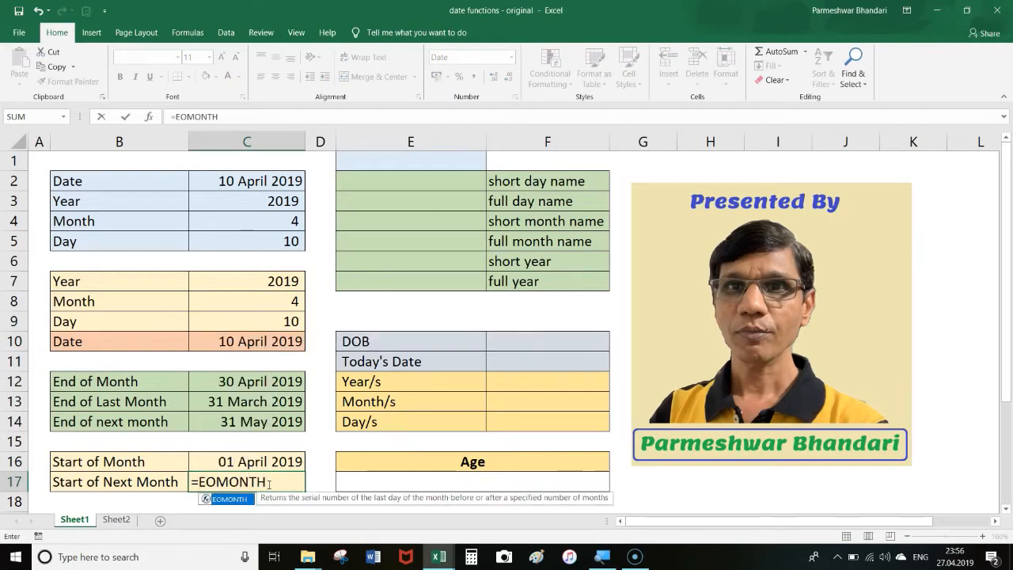
type("(")
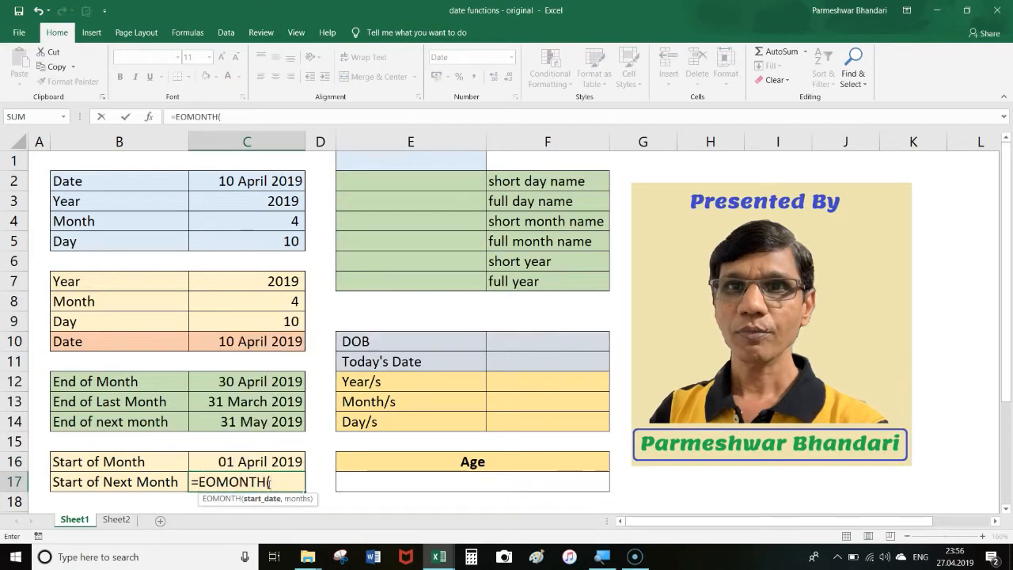
left_click(237, 343)
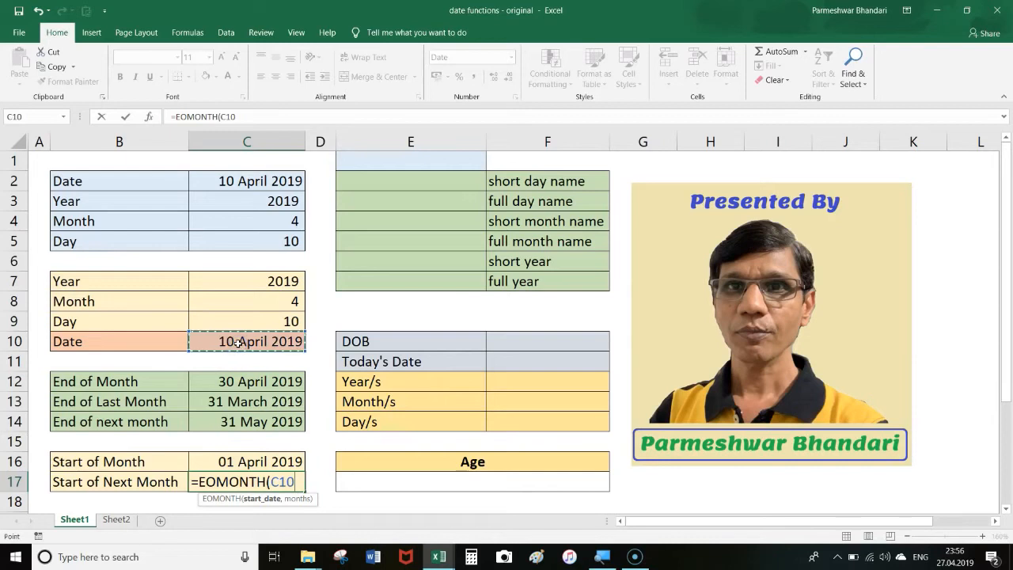
type(",0)")
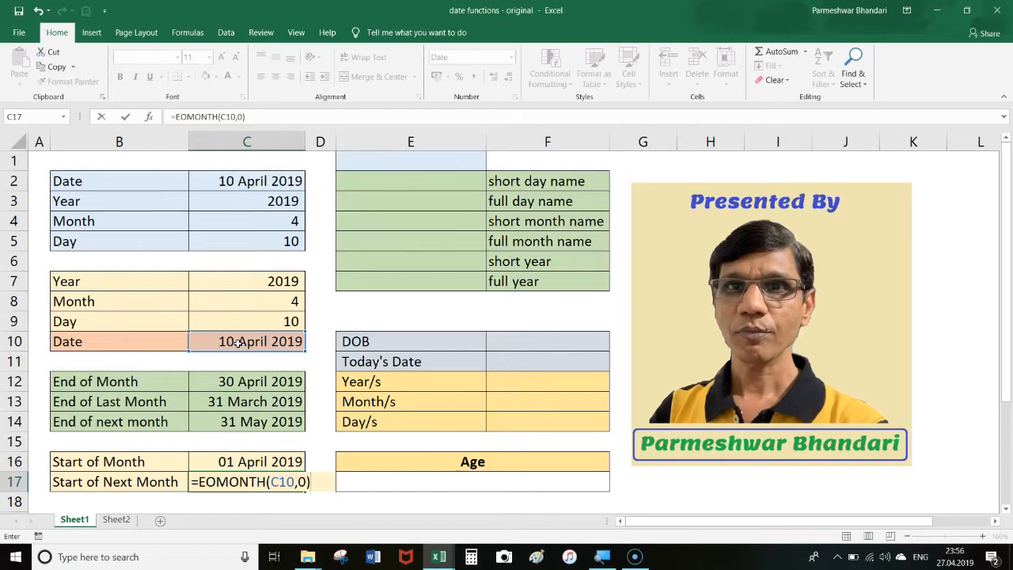
type("+1")
key("Return")
left_click(252, 481)
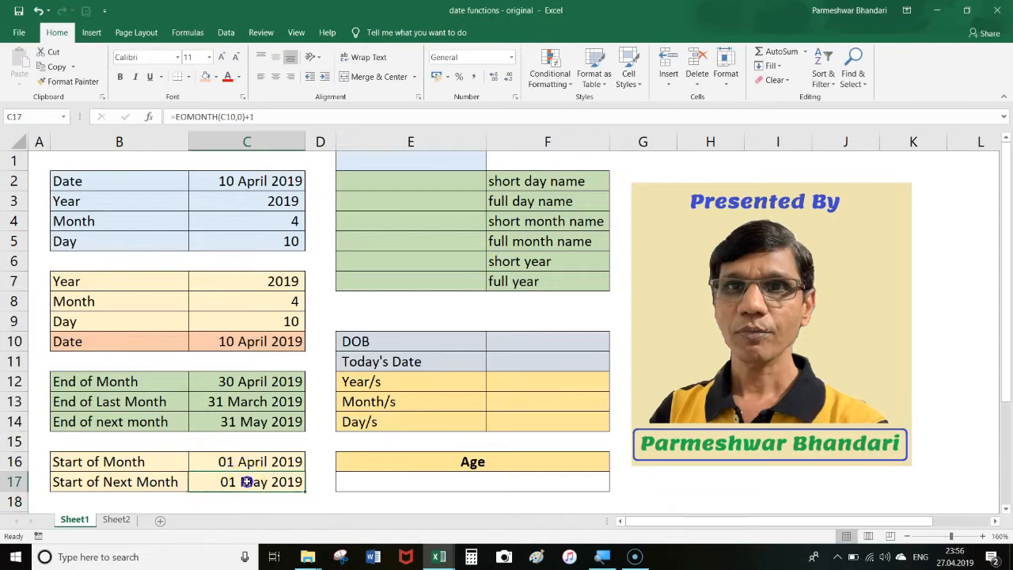
left_click(251, 347)
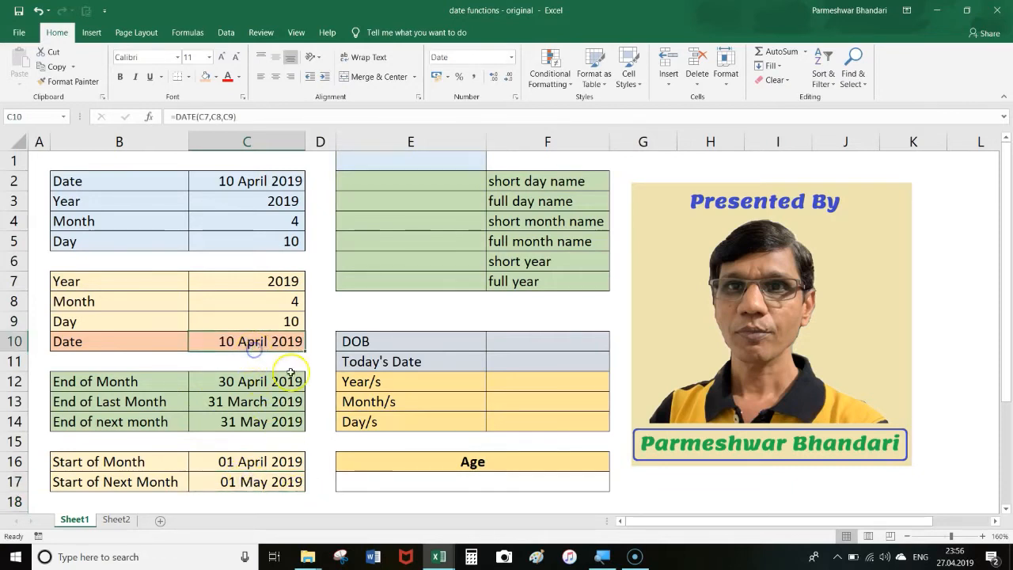
left_click(276, 486)
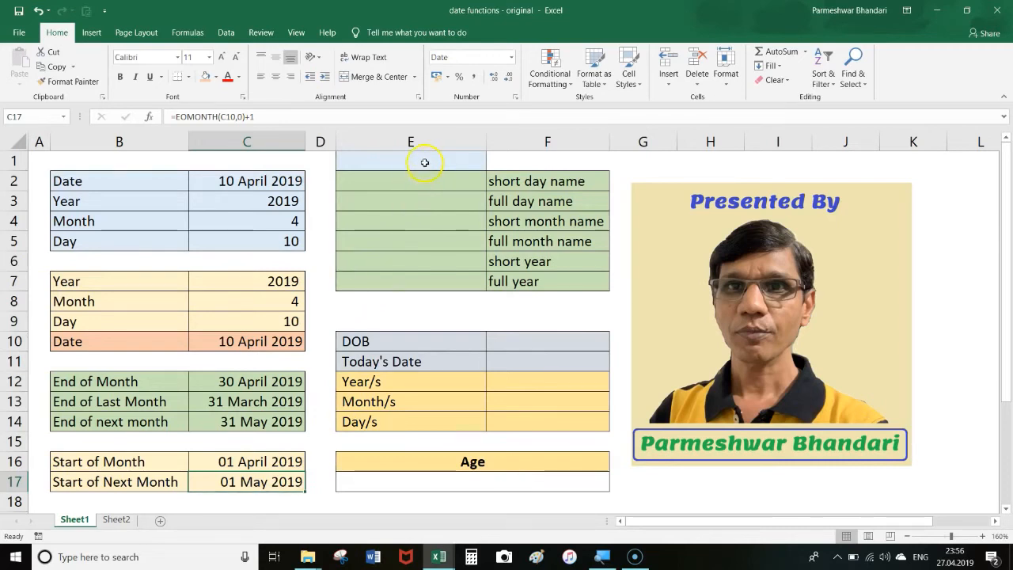
Reference the date from C10 in cell E1 with the formula +C10.
left_click(425, 162)
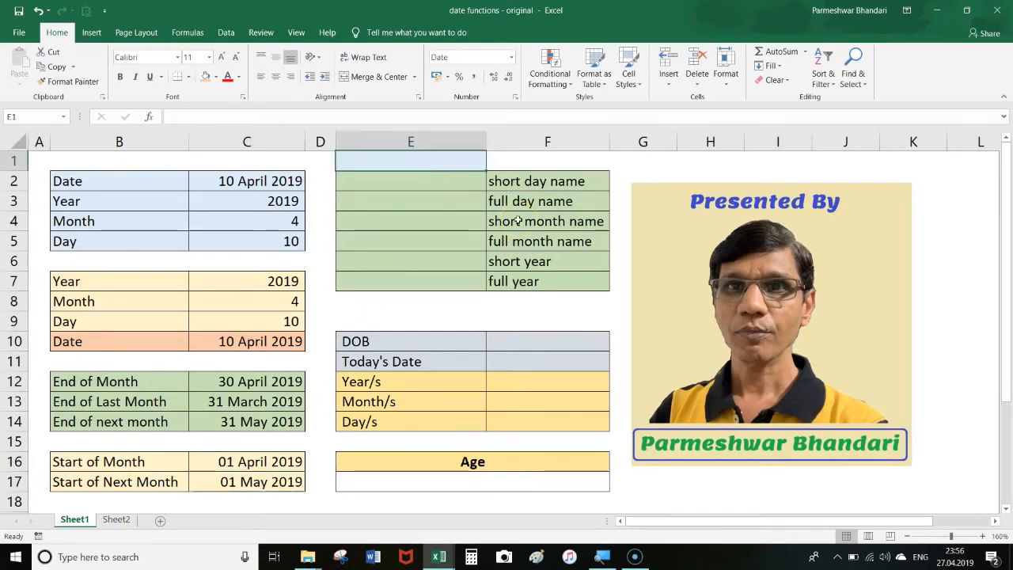
type("+")
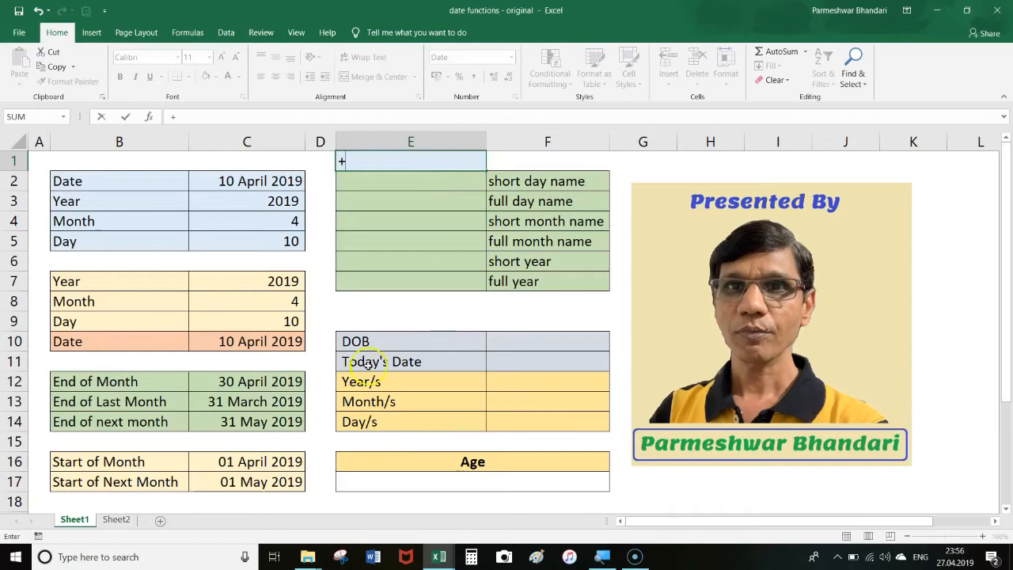
left_click(251, 344)
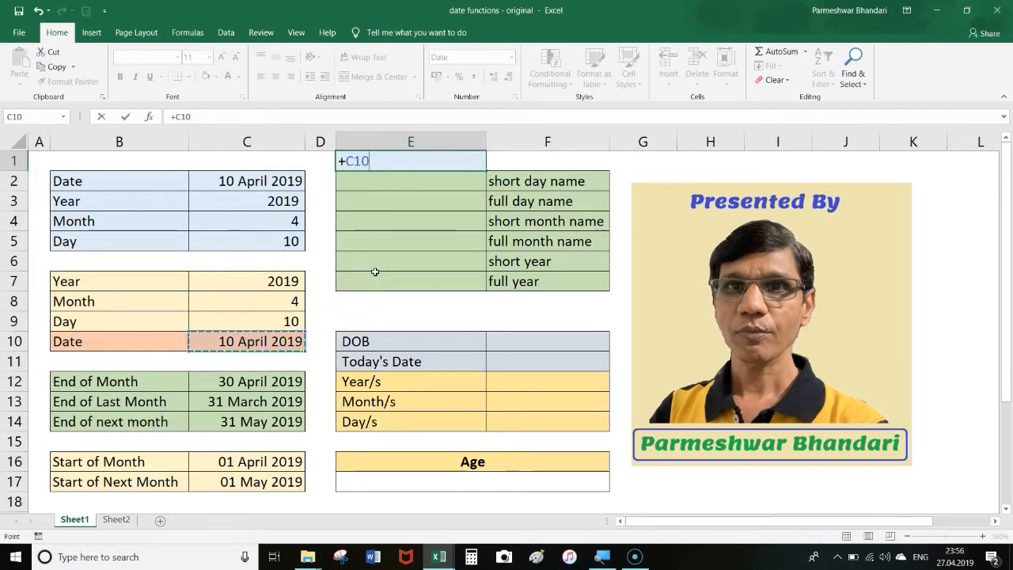
key("Return")
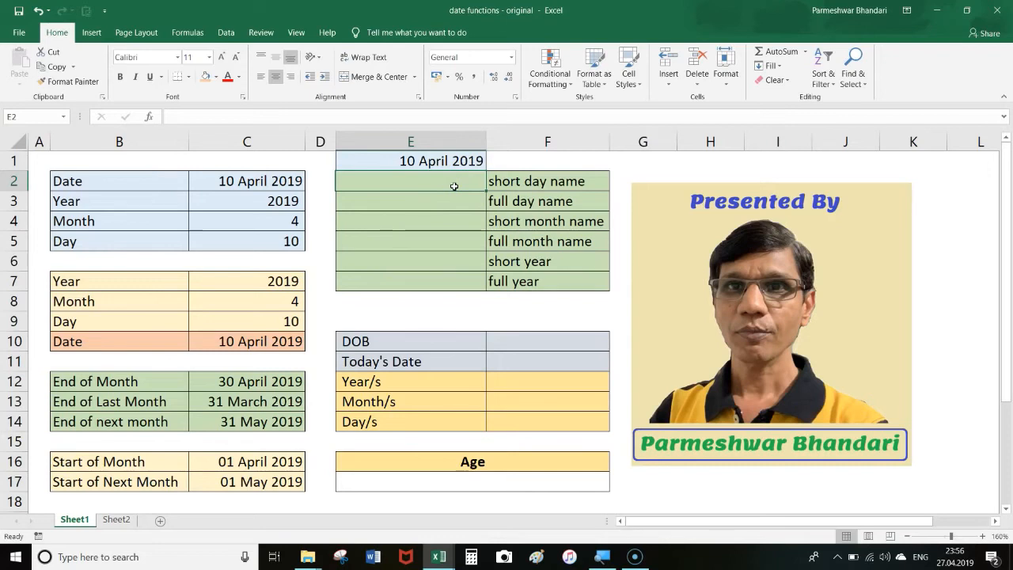
Return the short day name of the date in E1 in cell E2 with the formula =TEXT(E1,"DDD").
type("=")
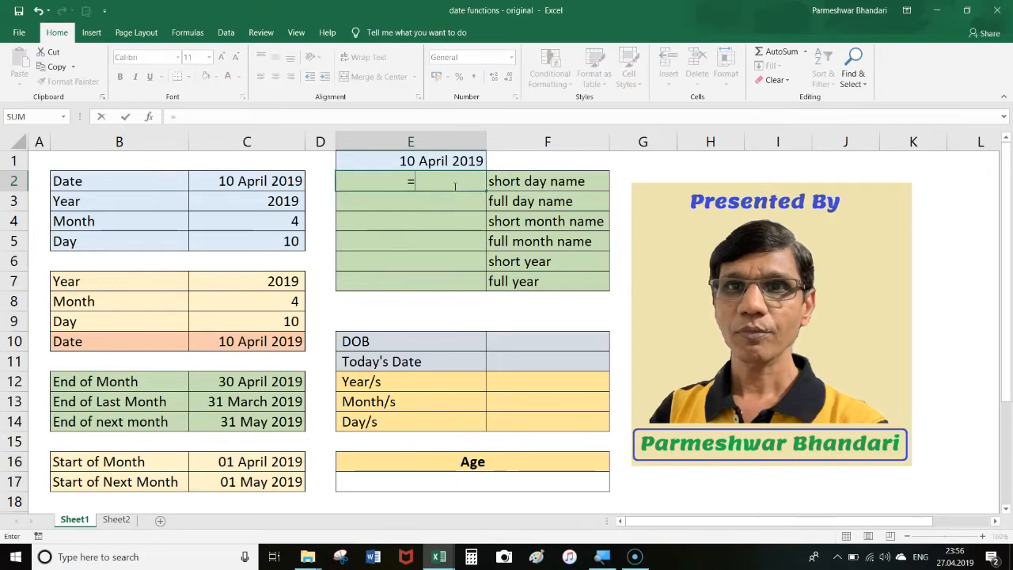
type("TEXT")
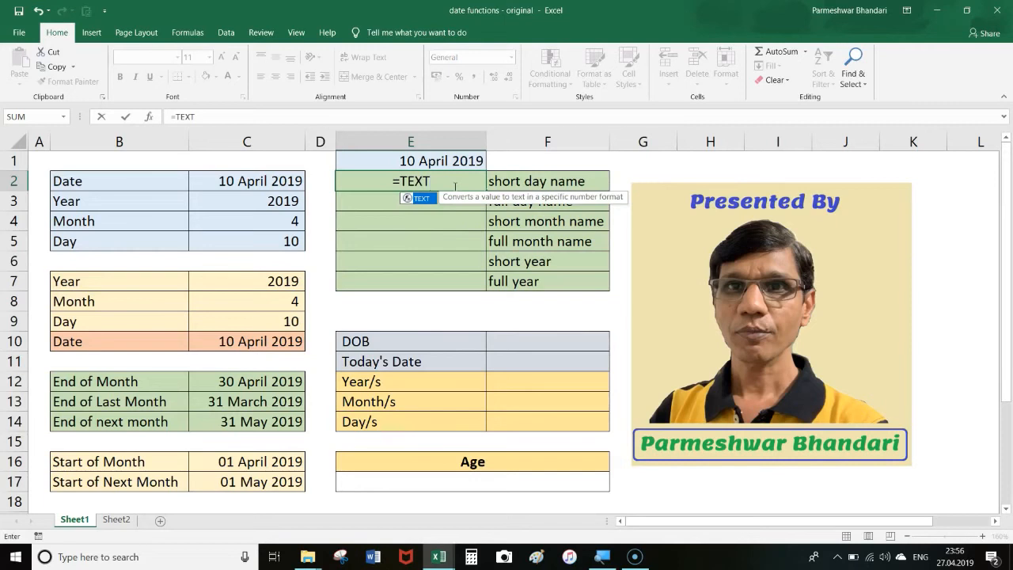
type("(")
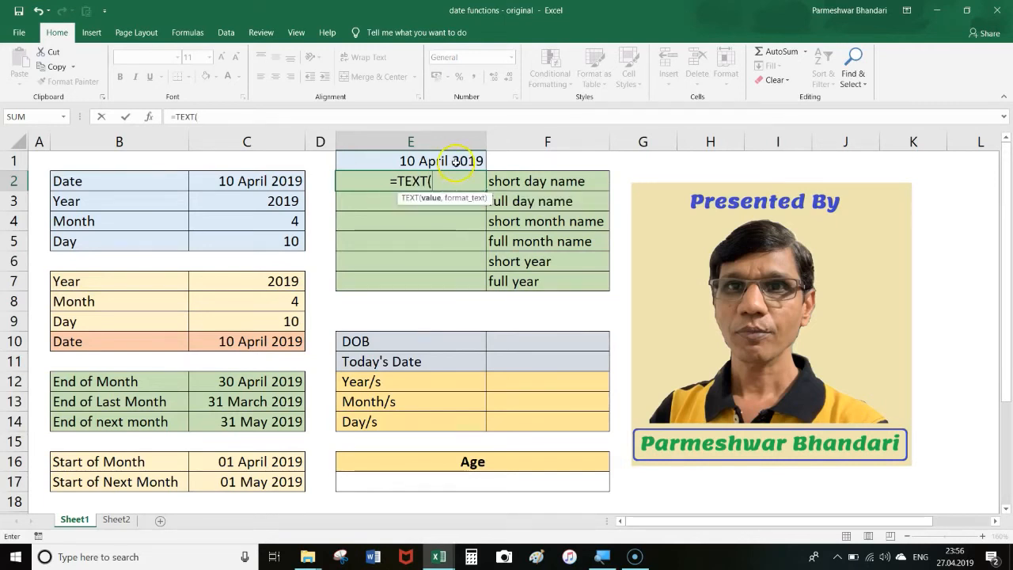
left_click(455, 160)
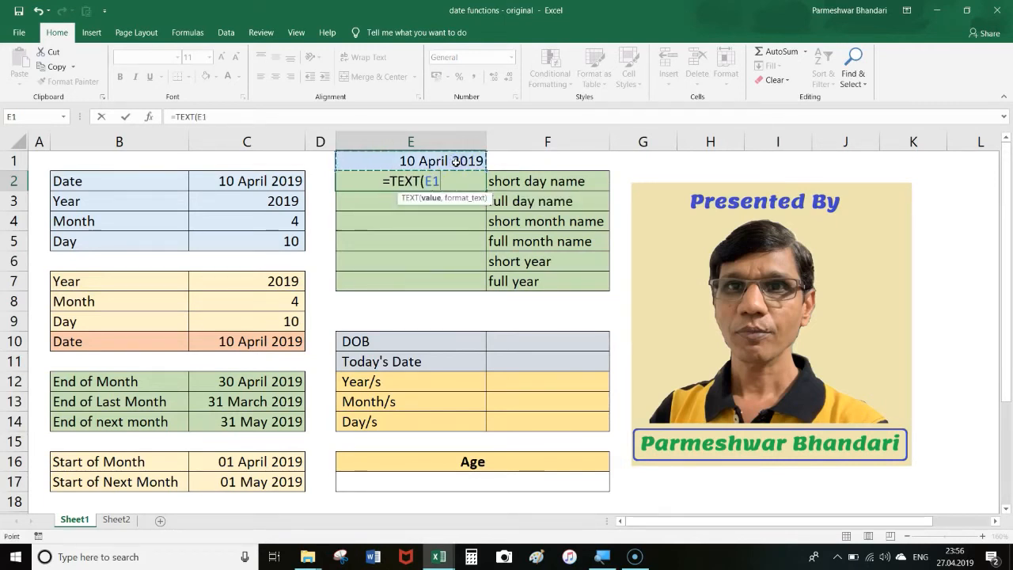
type(",")
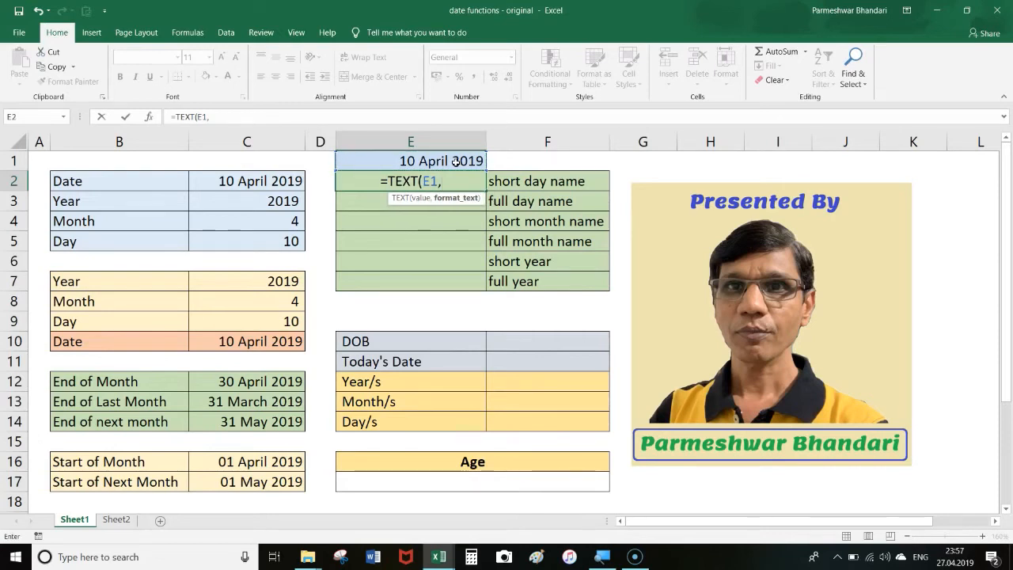
type("\"")
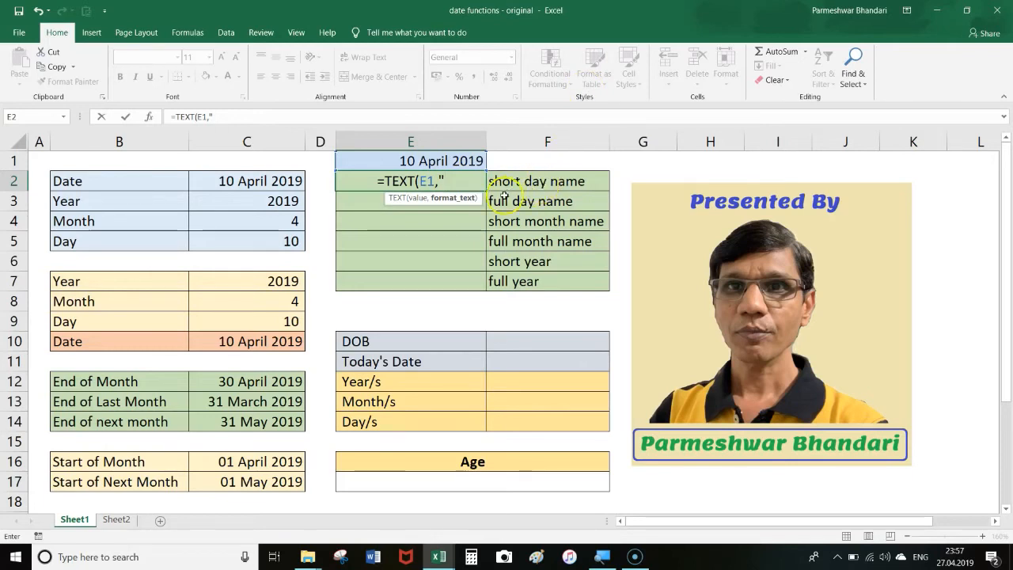
type("Ddd")
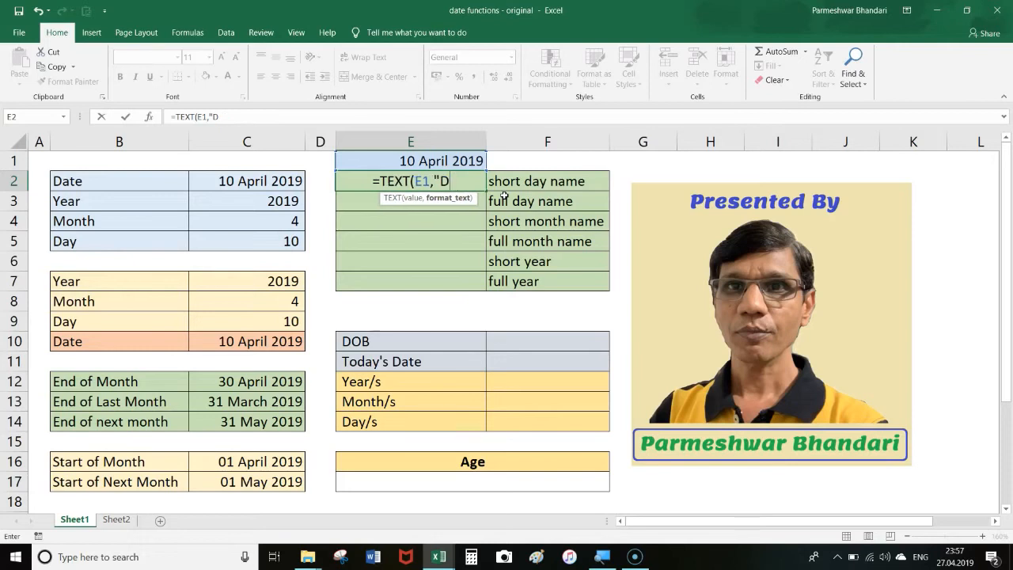
key("BackSpace")
key("BackSpace")
type("DD")
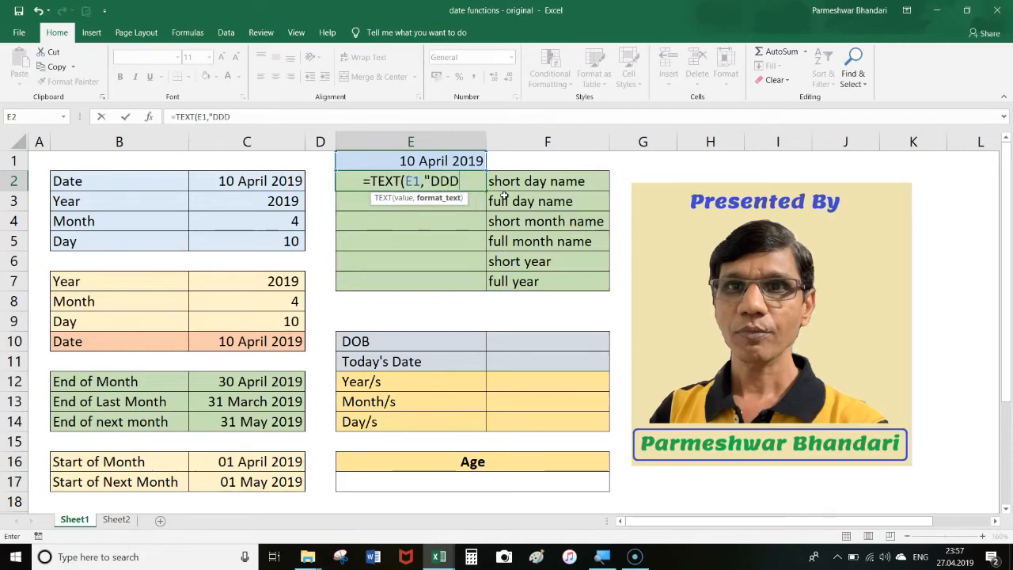
type("\")")
key("ctrl+Return")
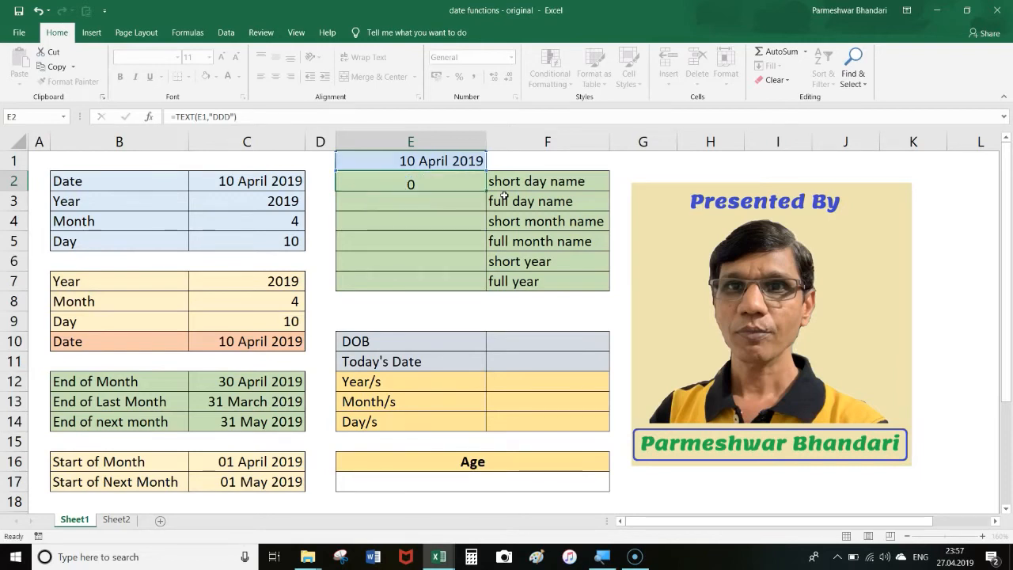
Return the full day name of the date in E1 in cell E3 with the formula =TEXT(E1,"DDDD").
left_click(446, 206)
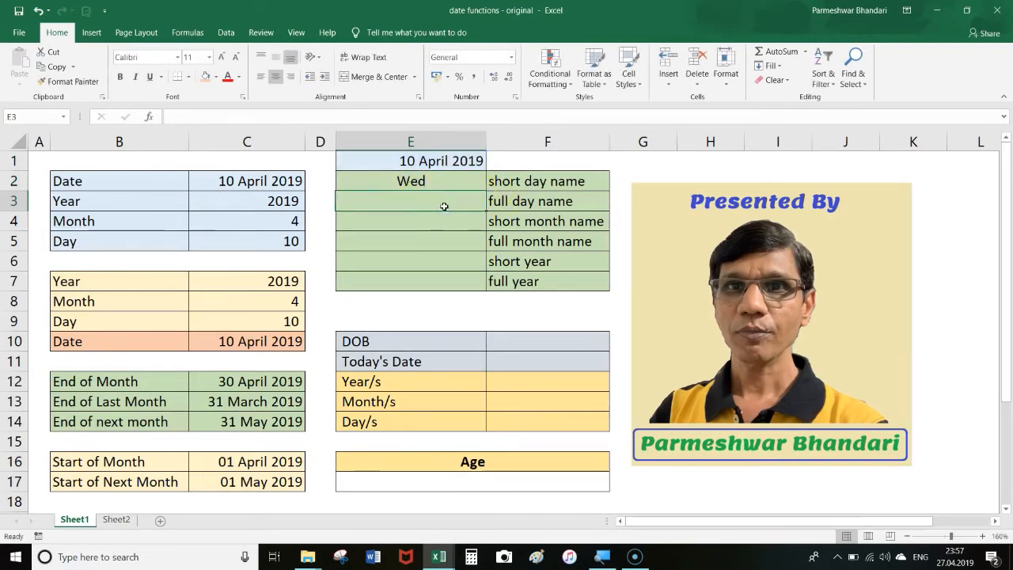
type("=TEXT")
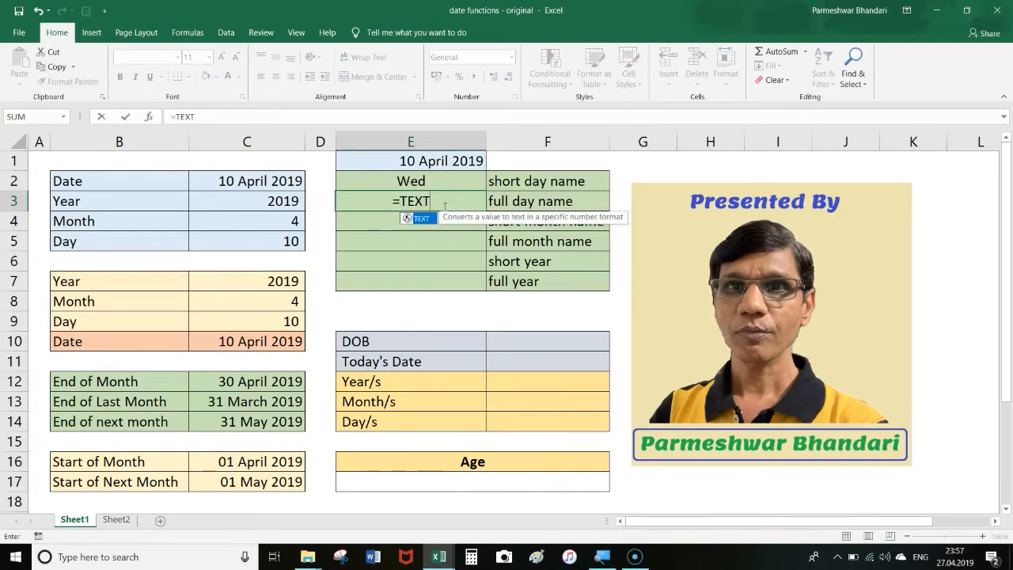
type("(")
left_click(464, 161)
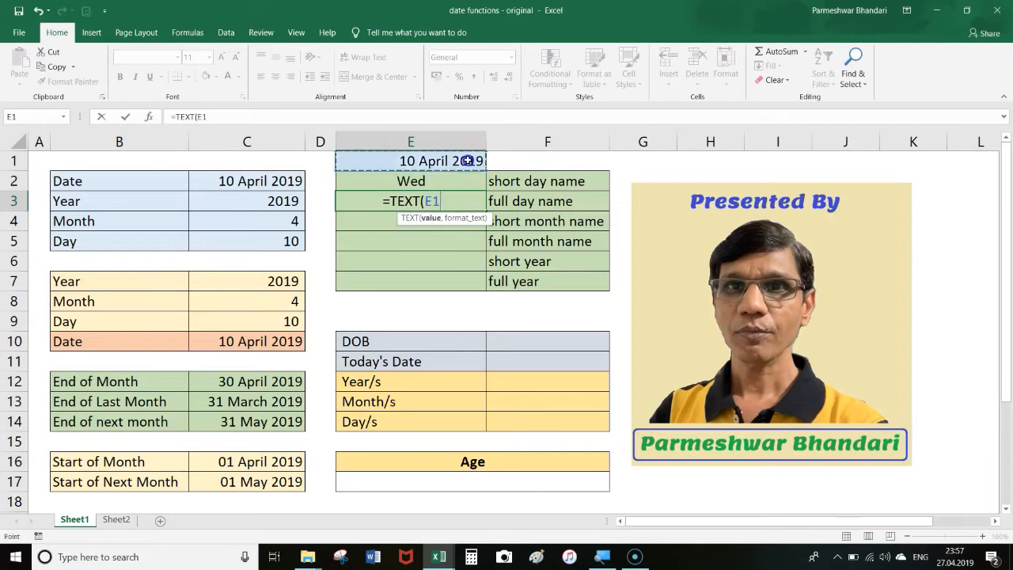
type(",")
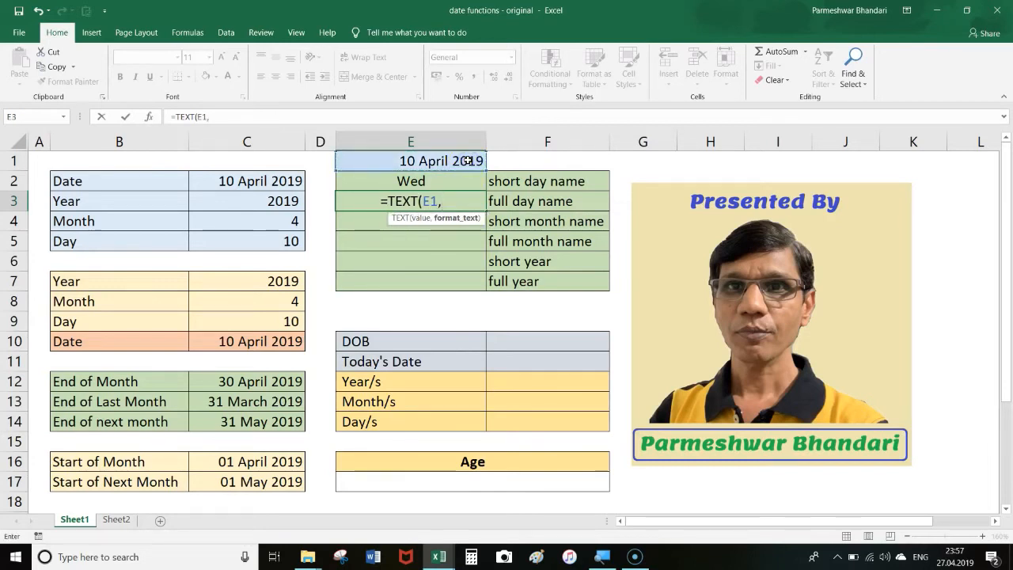
type("\"DDDD")
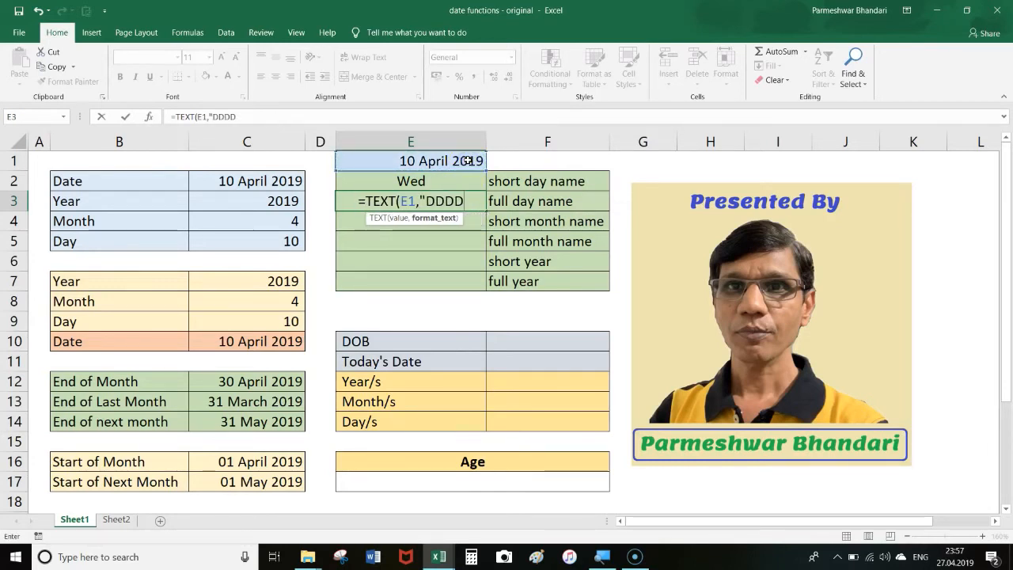
type("\"")
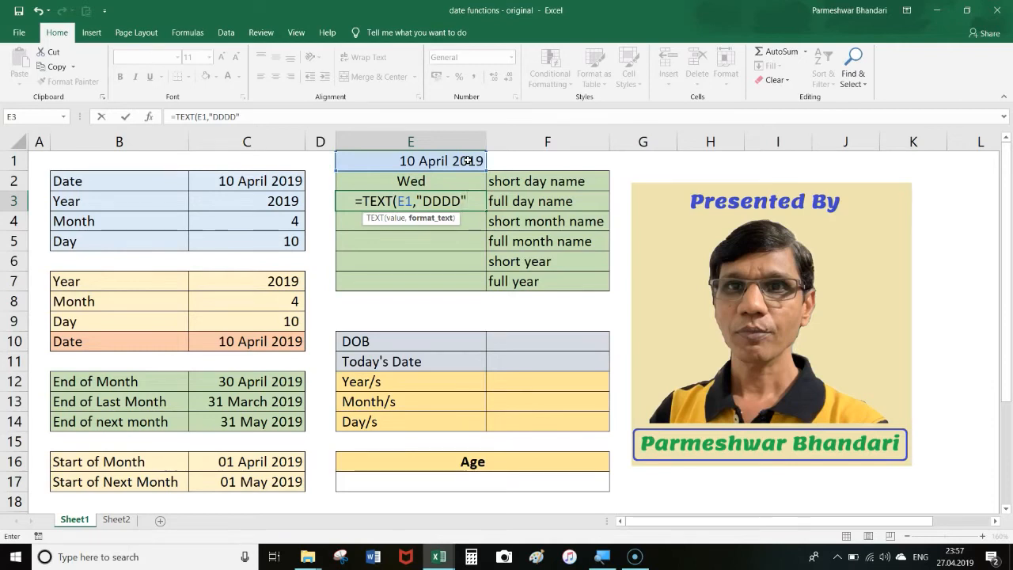
type(")")
key("Return")
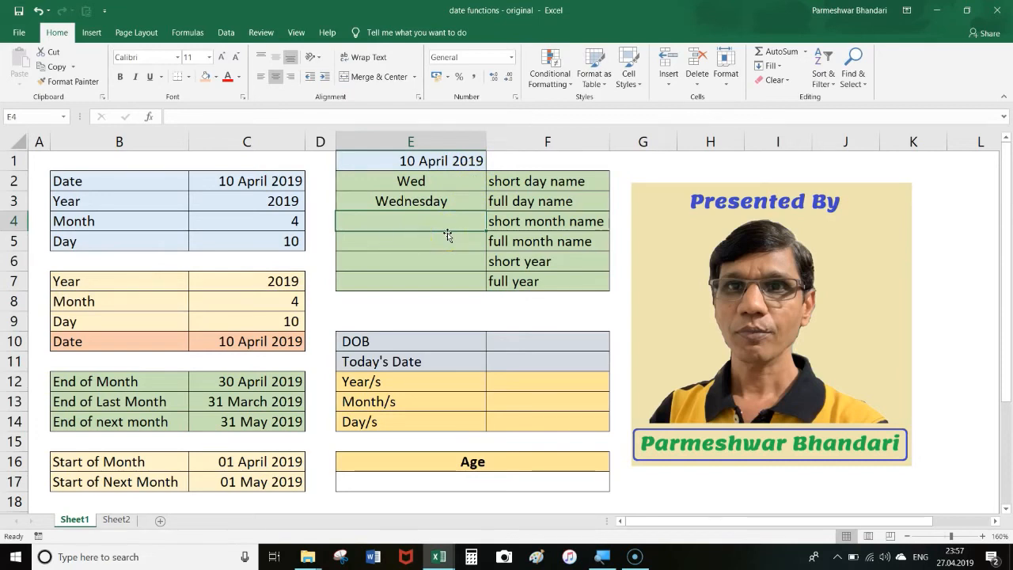
Return the short month name of the date in E1 in cell E4 with the formula =TEXT(E1,"mmm").
type("=TEXT")
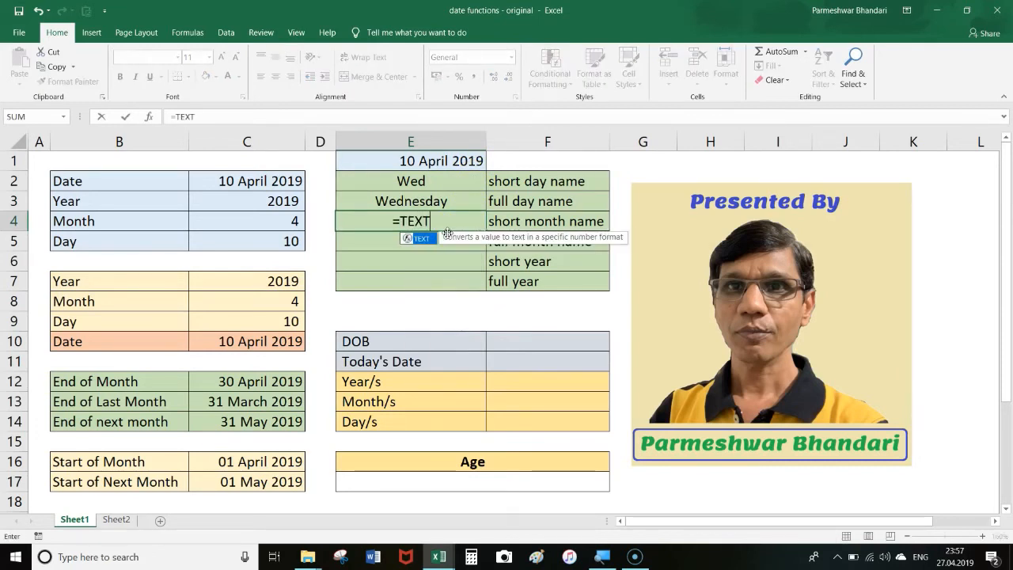
type("(")
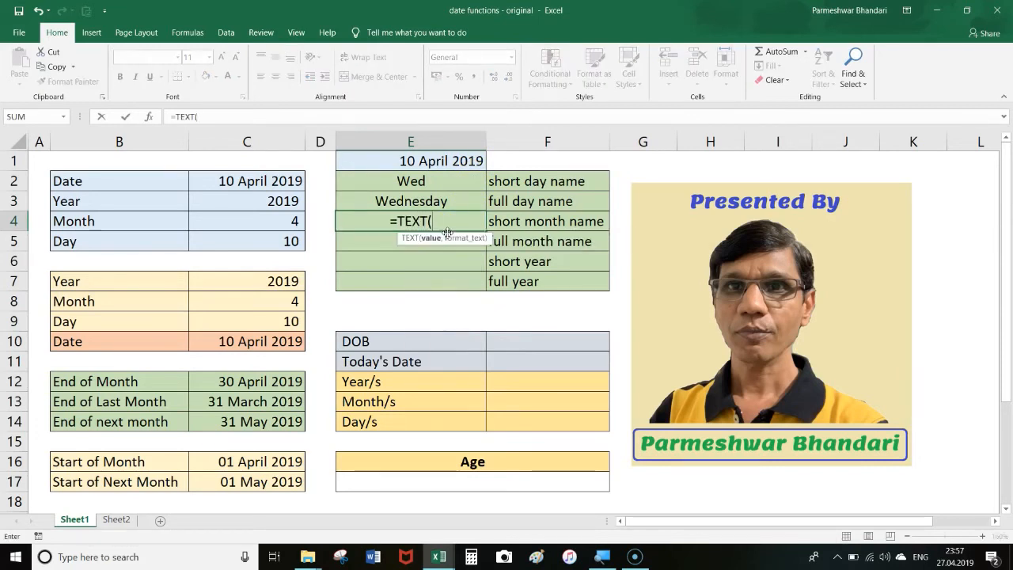
left_click(458, 159)
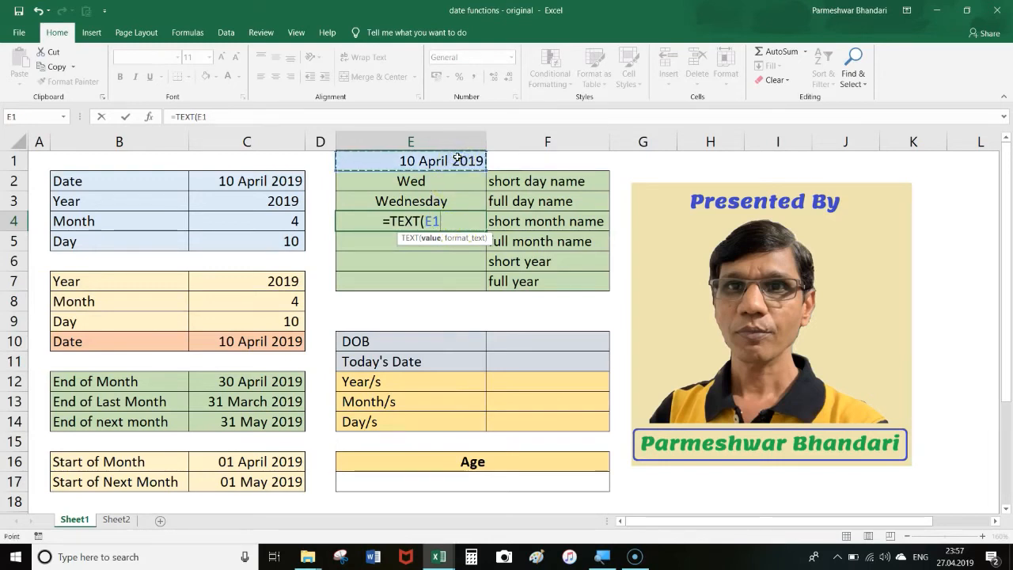
type(",")
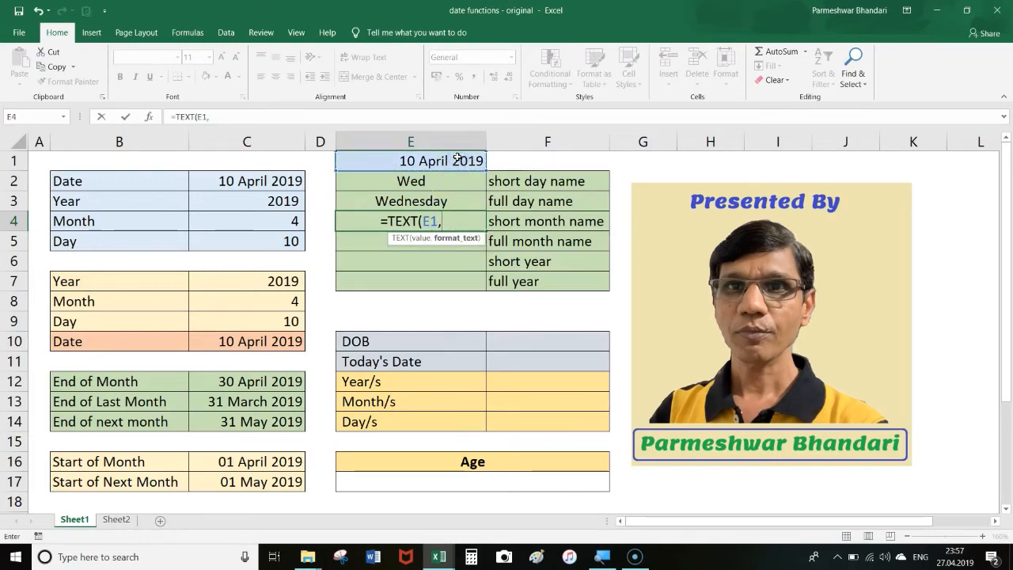
type("\"mmm\")")
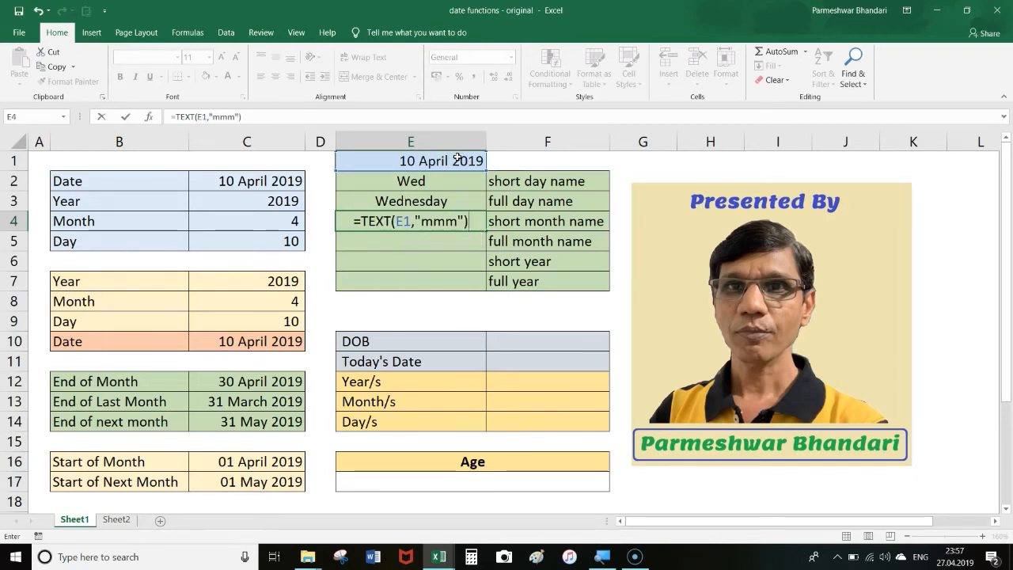
key("Return")
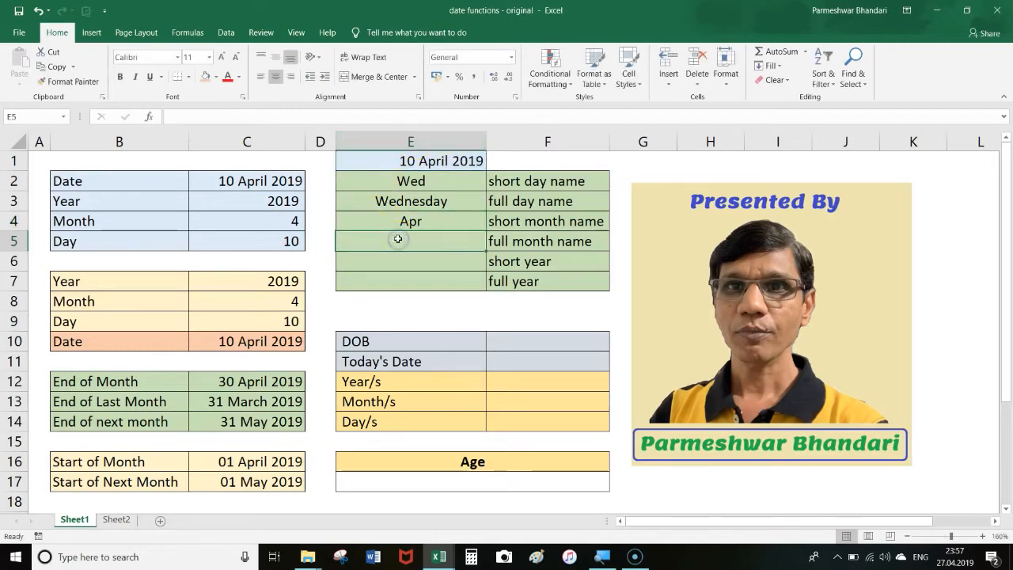
Return the full month name of the date in E1 in cell E5 with the formula =TEXT(E1,"MMMM").
type("=")
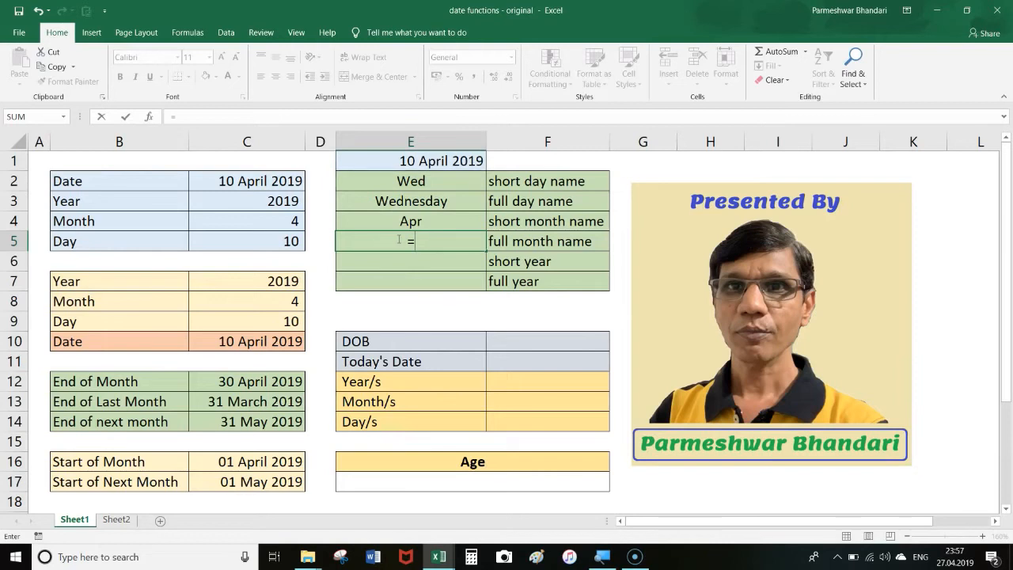
type("TEXT(")
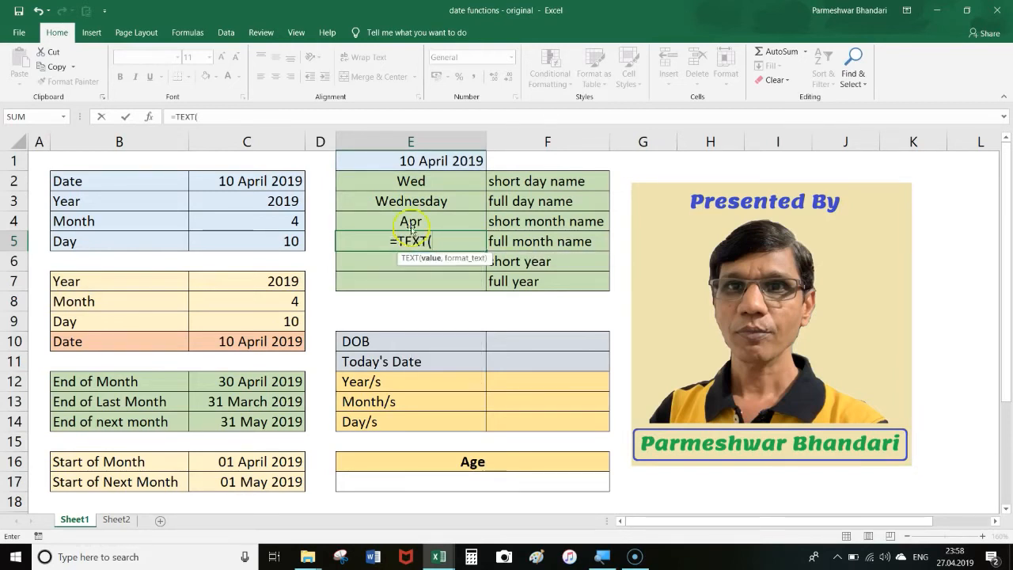
left_click(449, 164)
type(",")
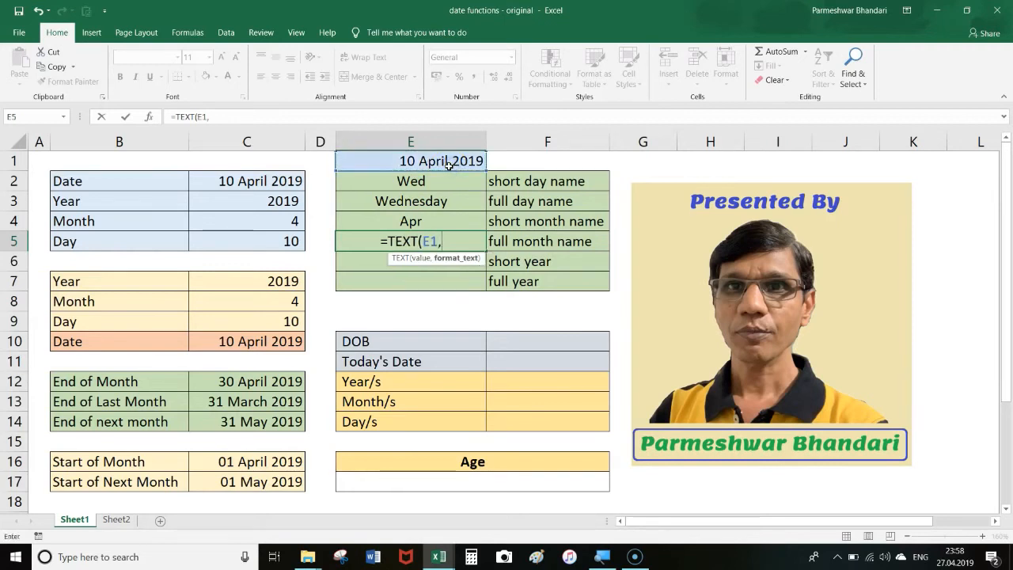
type("\"")
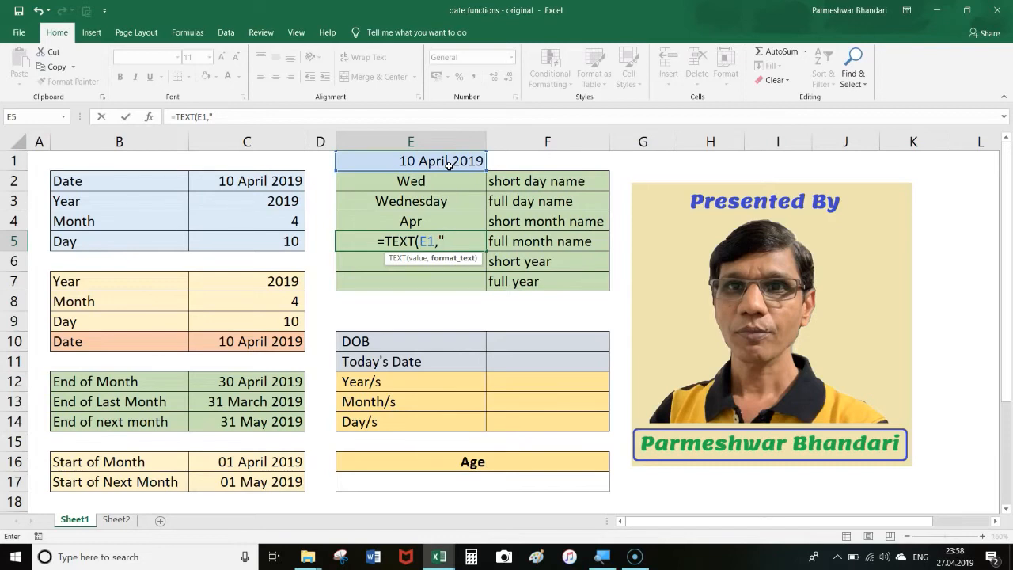
type("MM")
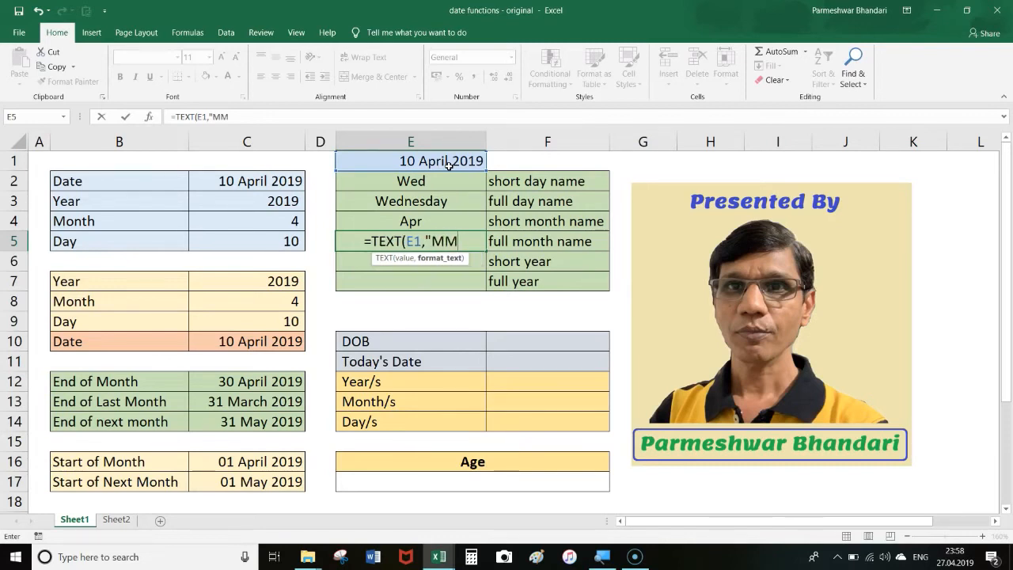
type("MM\")")
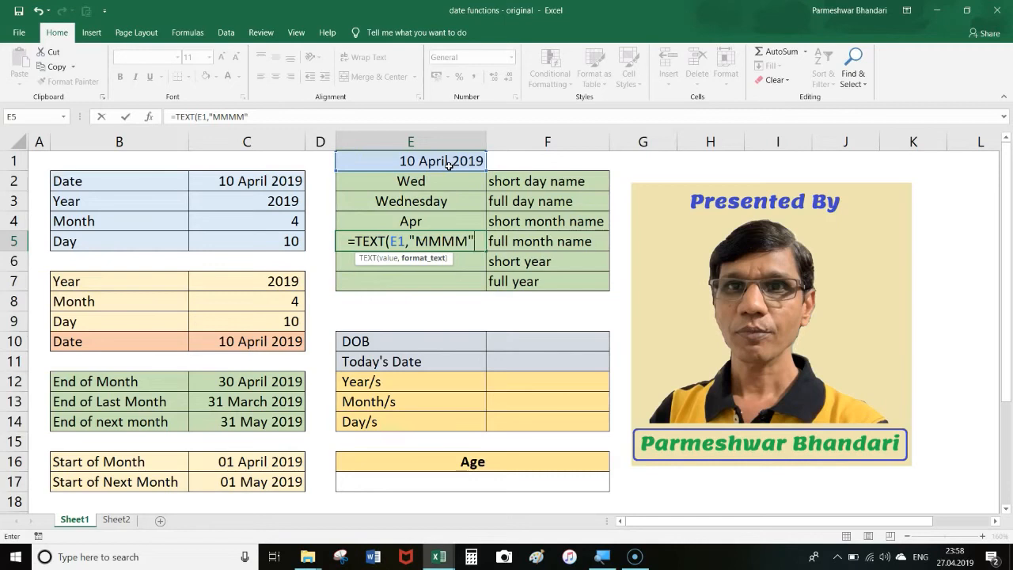
key("Return")
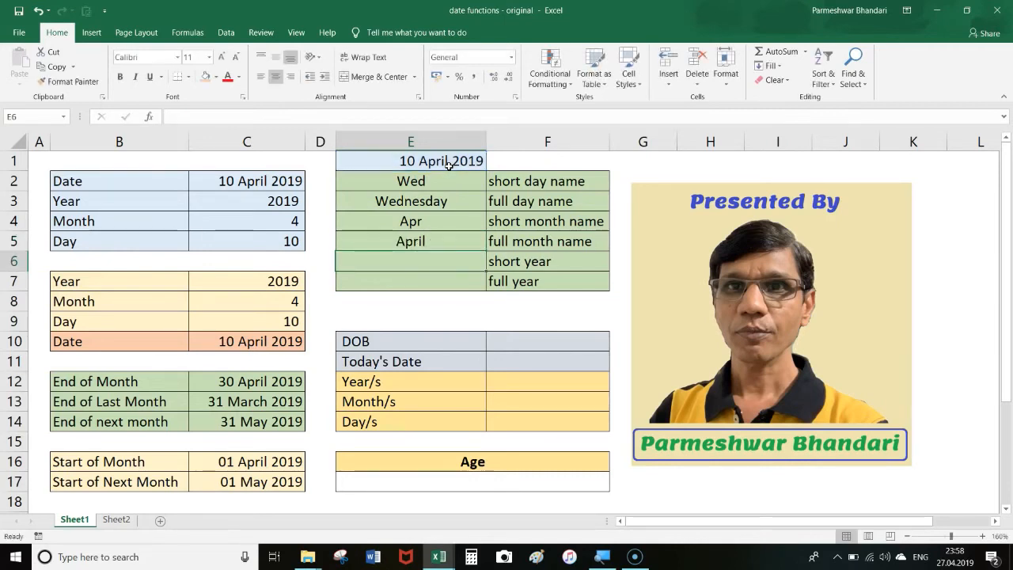
Return the short year of the date in E1 in cell E6 with the formula =TEXT(E1,"yy").
left_click(407, 271)
type("=TEXT")
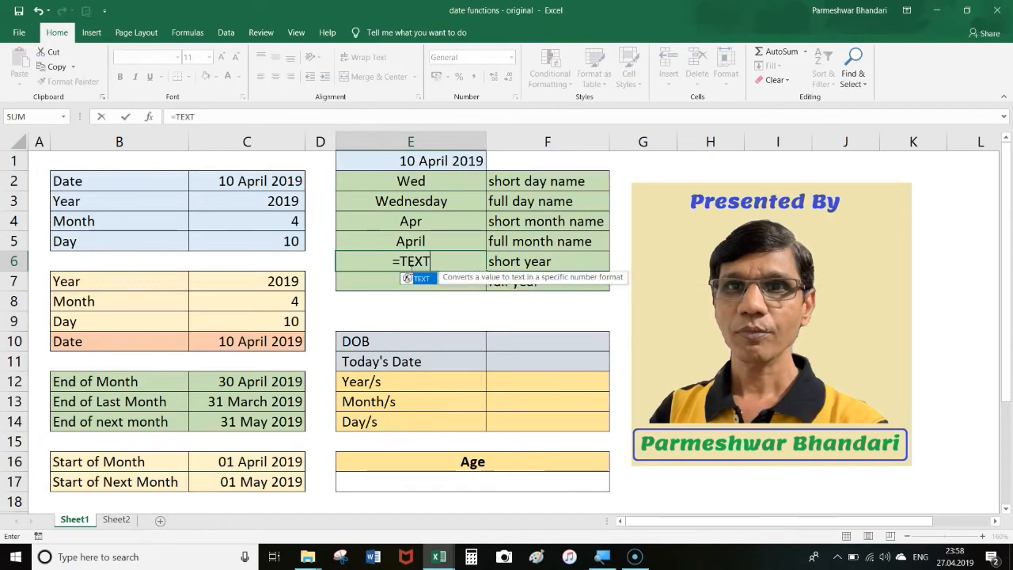
type("(")
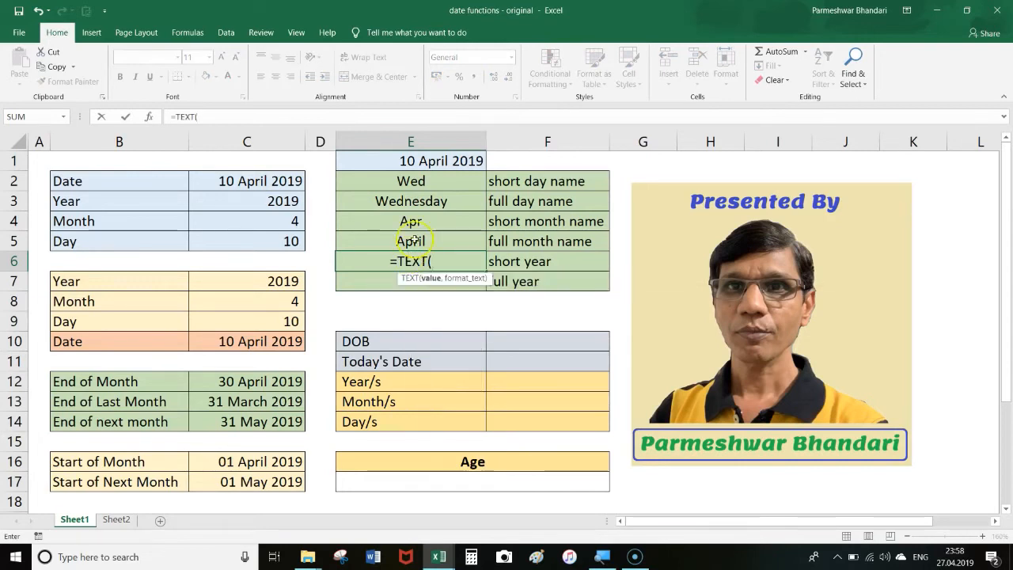
left_click(434, 161)
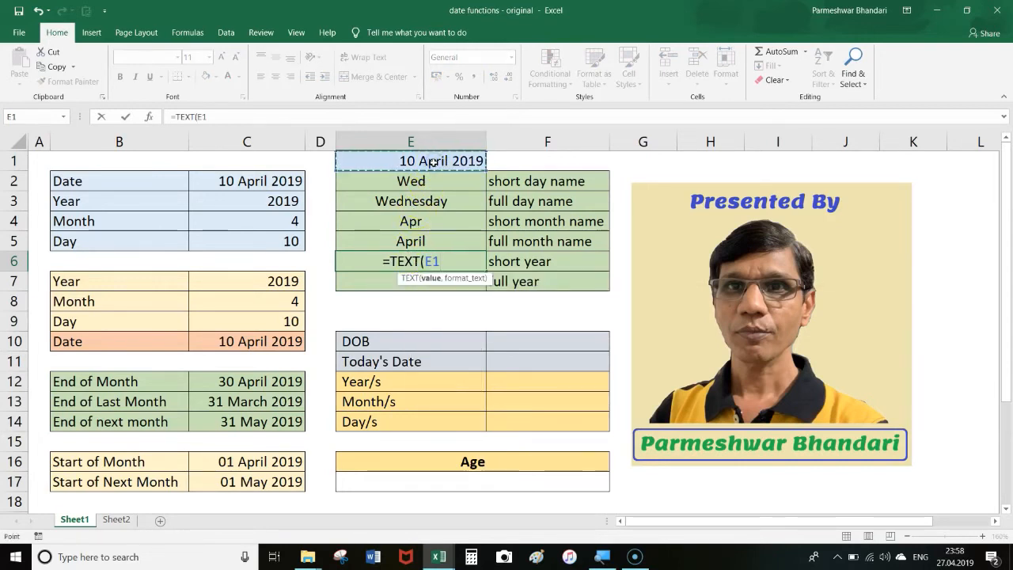
type(",")
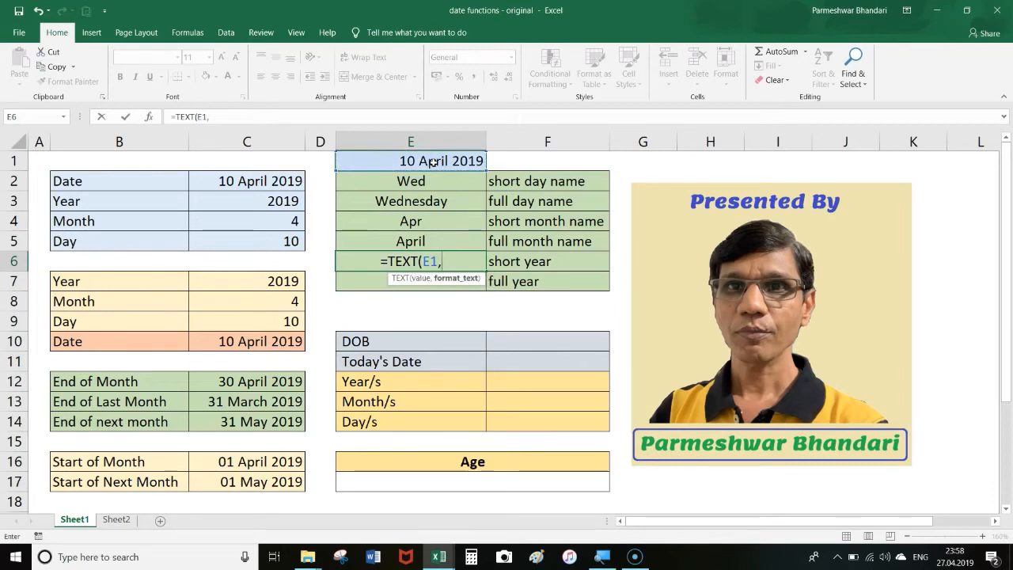
type("\"")
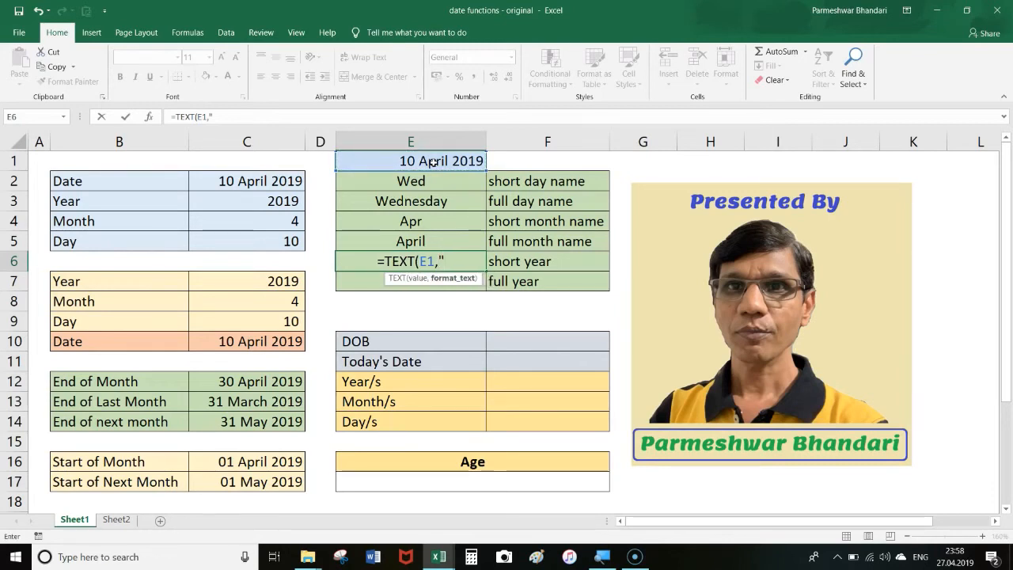
type("yy")
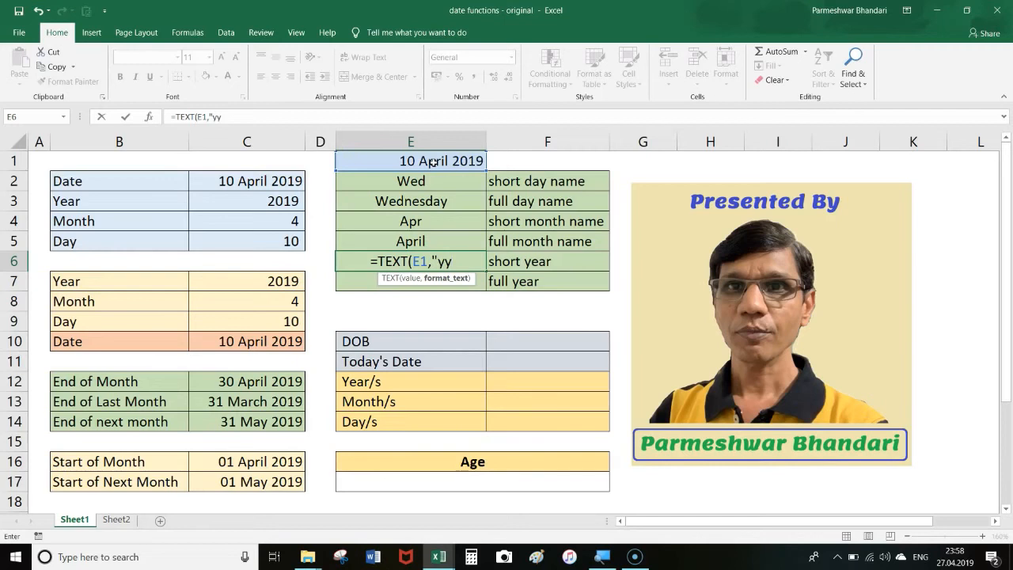
type("\"")
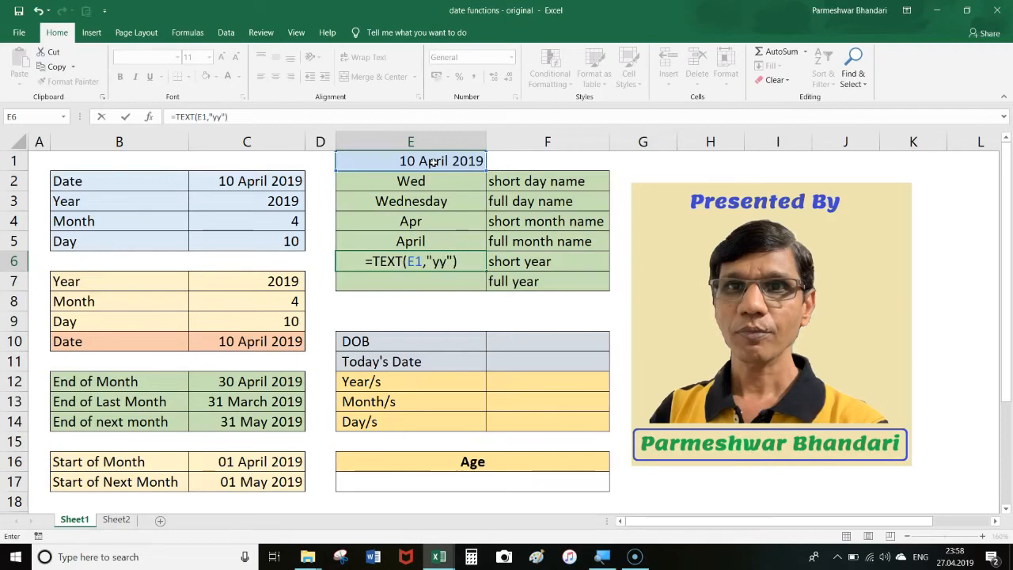
key("Return")
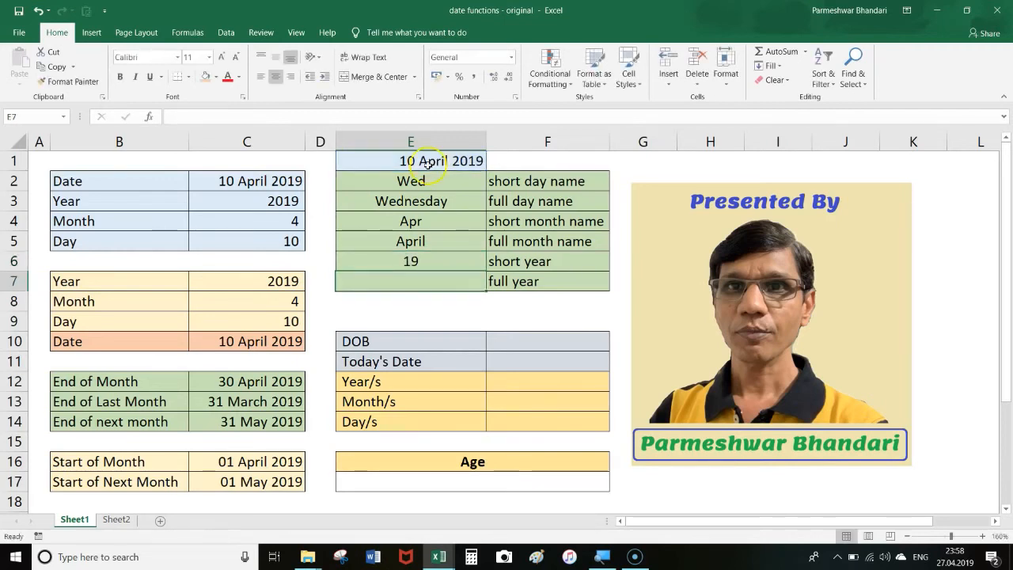
Return the full year of the date in E1 in cell E7 with the formula =TEXT(E1,"YYYY").
type("=")
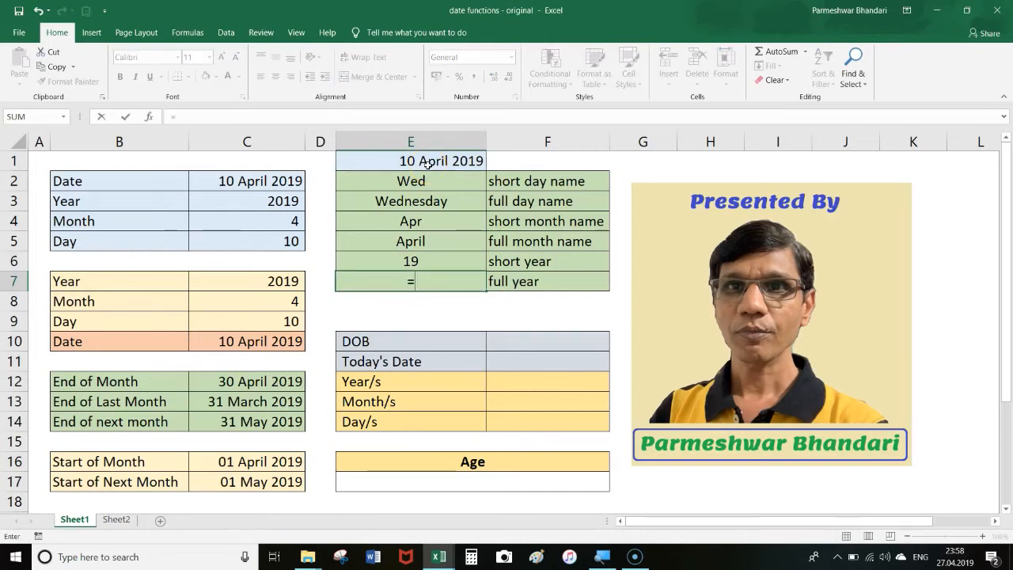
type("TEXT(")
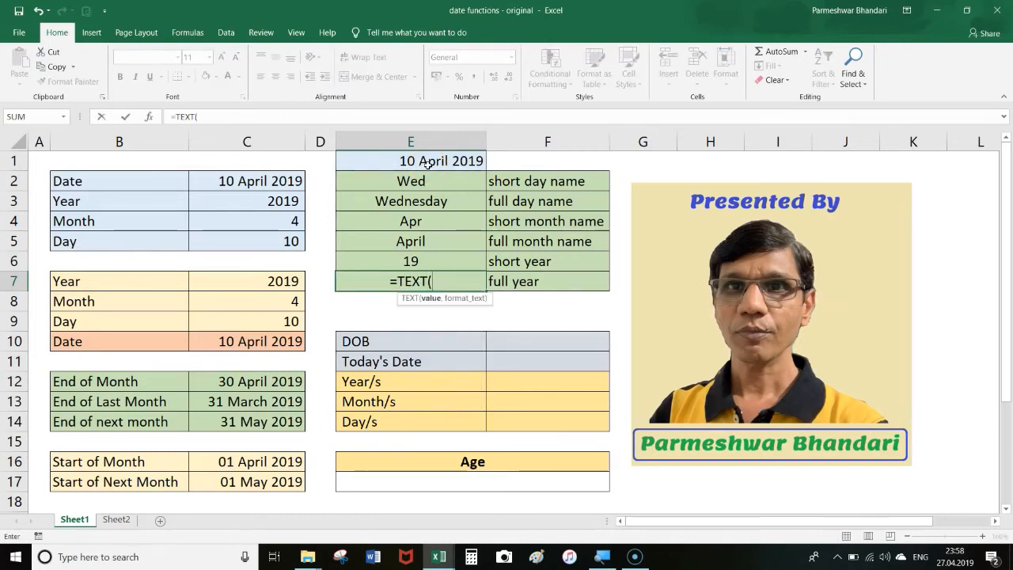
left_click(429, 162)
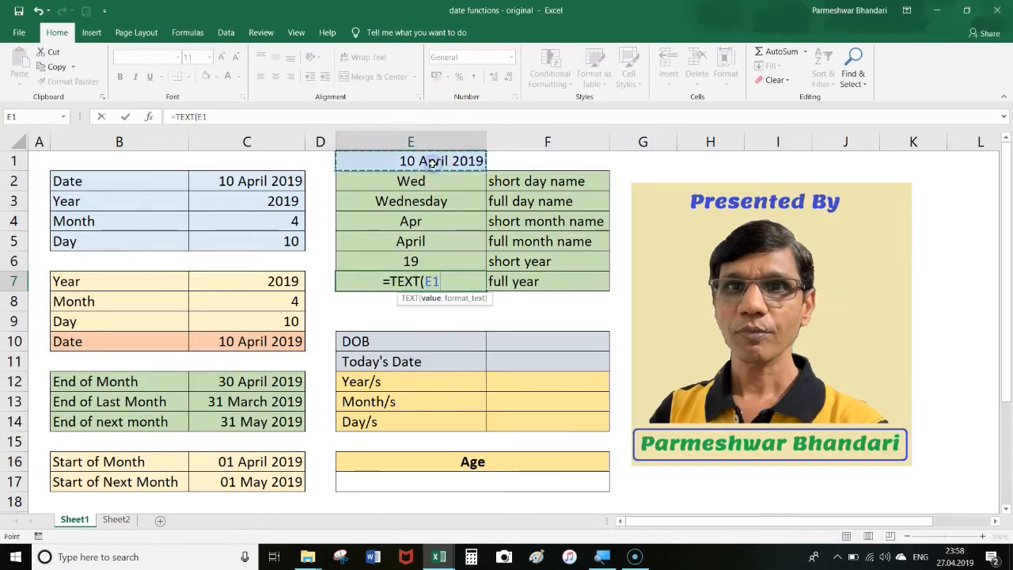
type(",")
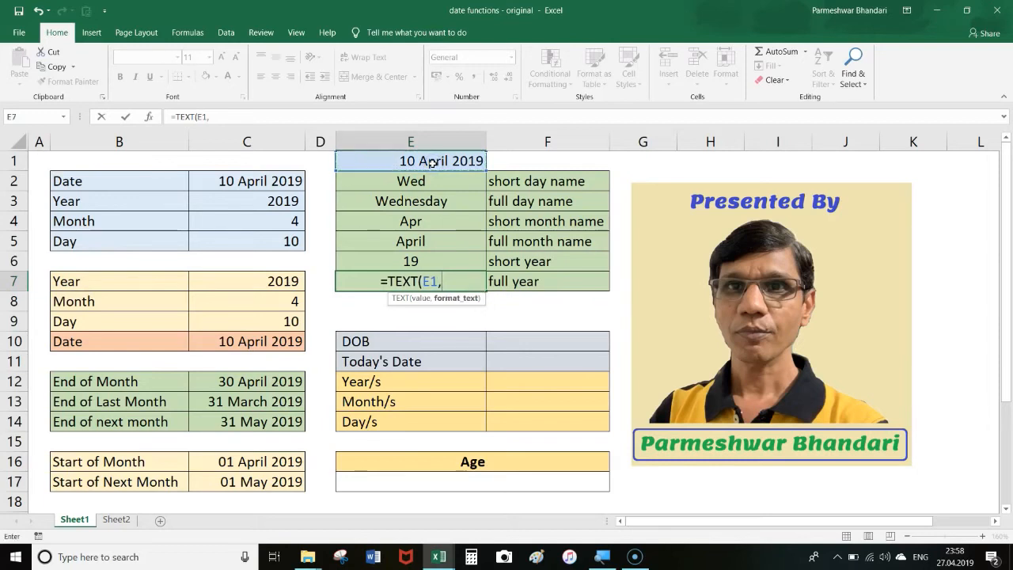
type("\"Y")
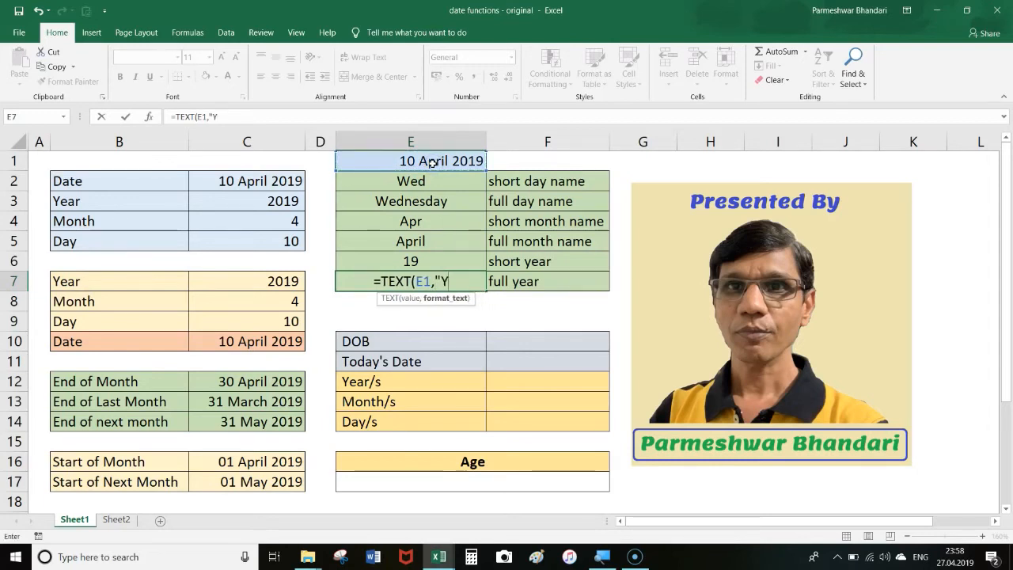
type("YYY\"")
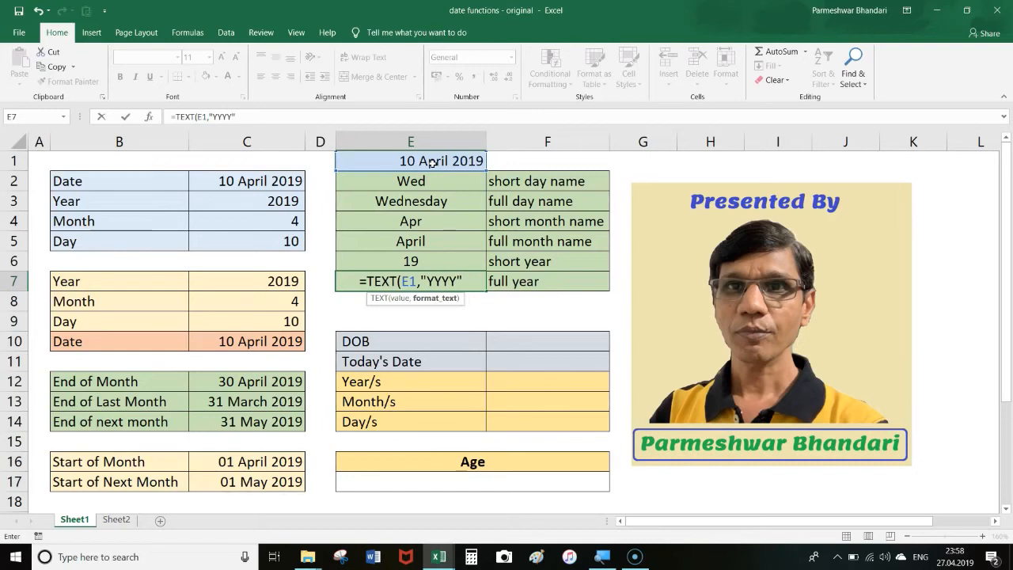
type(")")
key("Return")
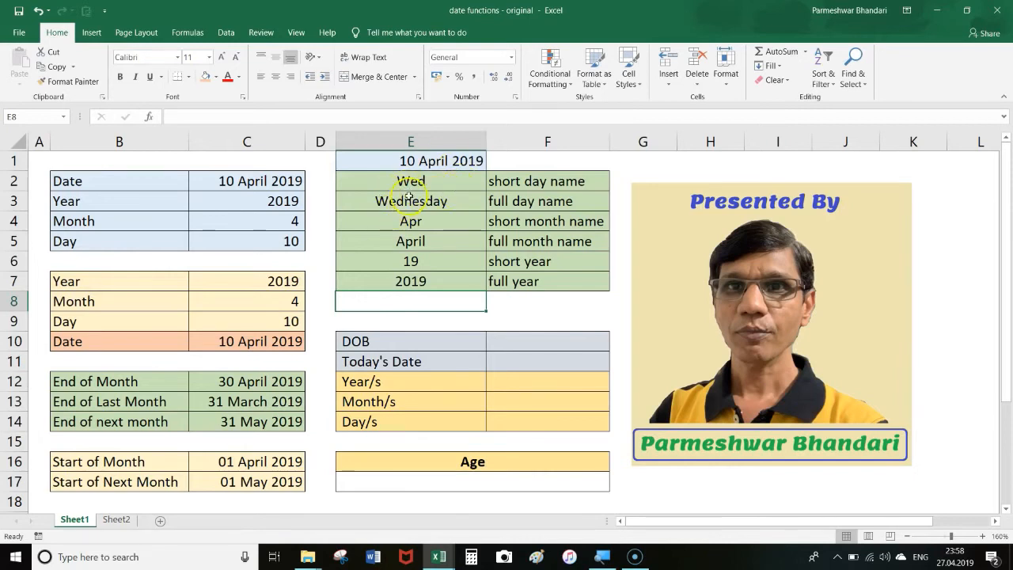
Review the date reference and TEXT formulas in E1:E7 and the age calculation cells F10:F14.
left_click_drag(450, 181, 414, 283)
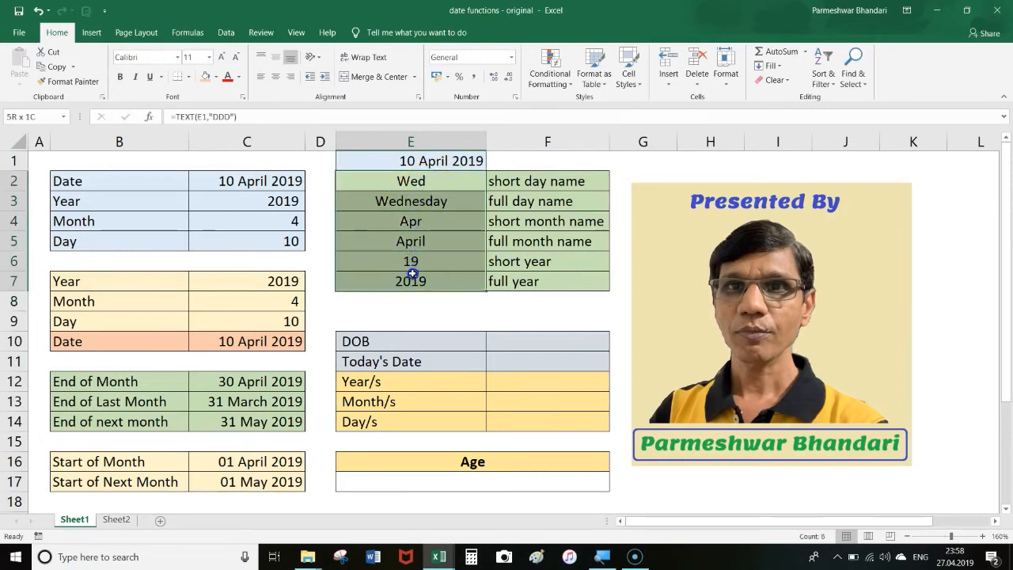
left_click(440, 168)
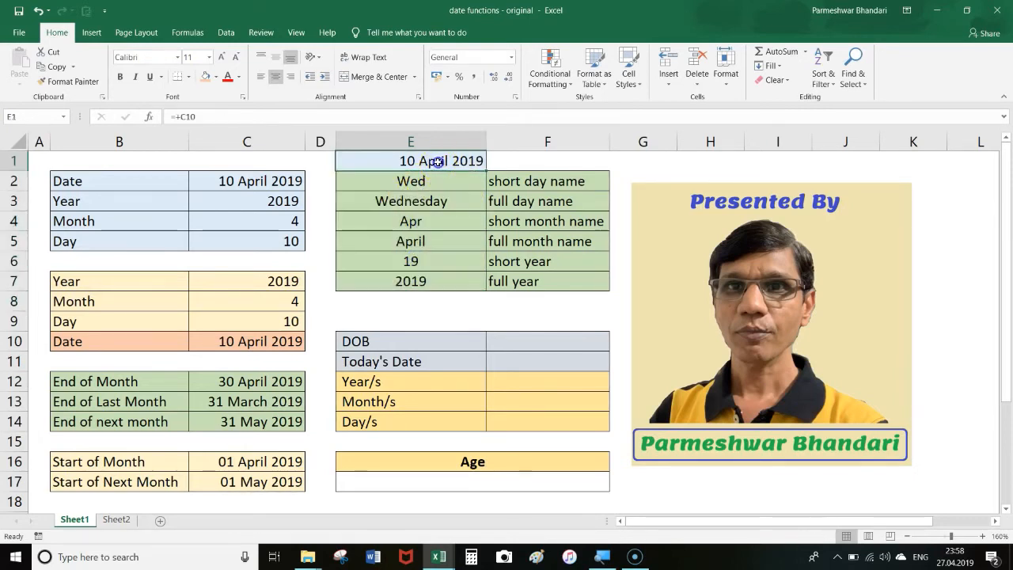
left_click(432, 183)
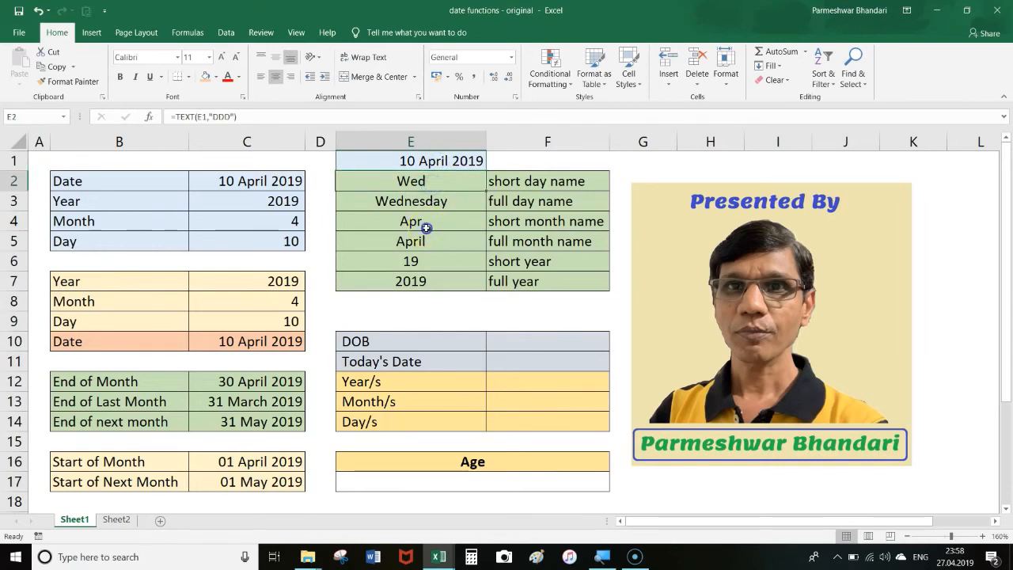
left_click(428, 223)
left_click(430, 281)
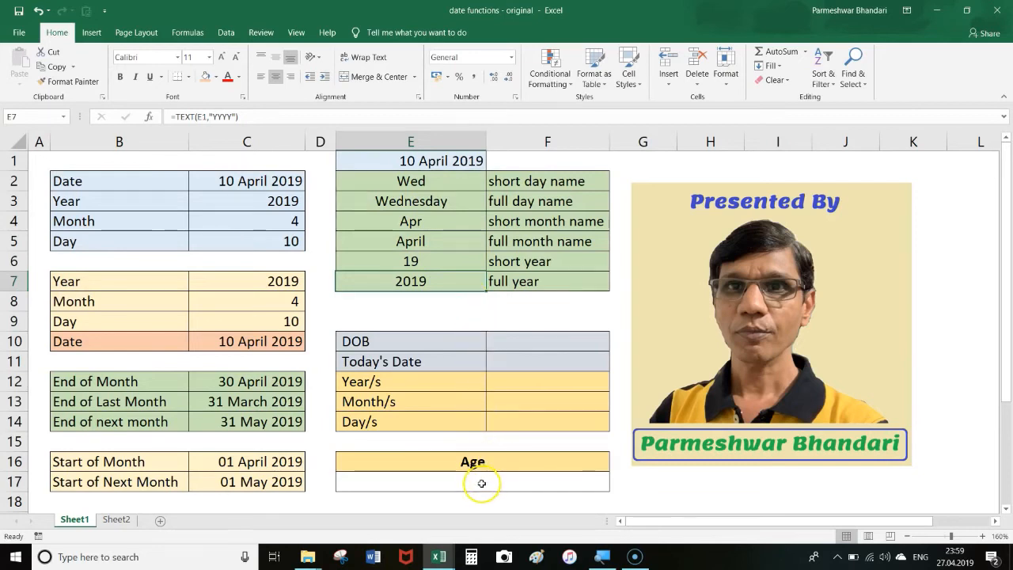
left_click(525, 341)
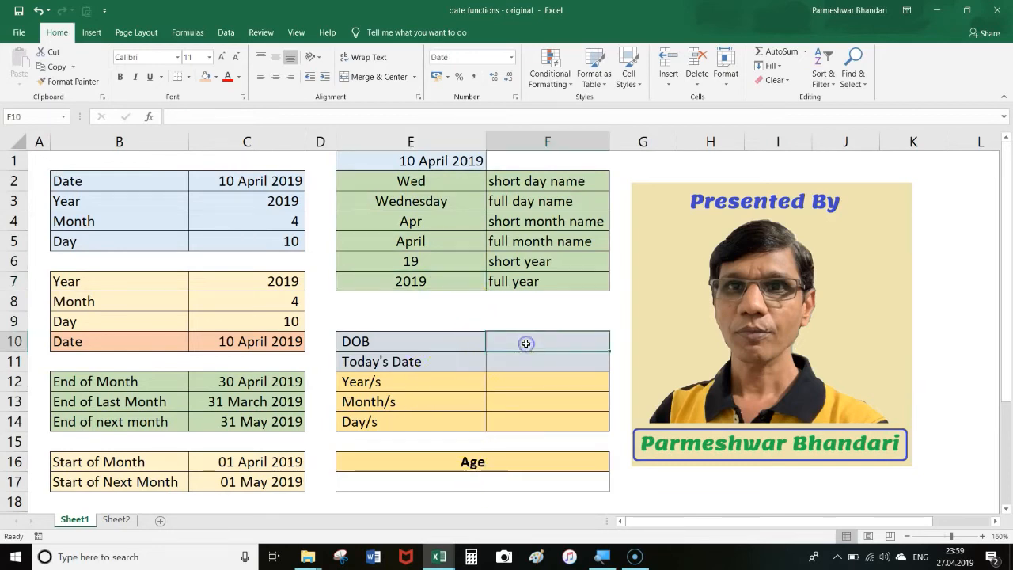
left_click(531, 366)
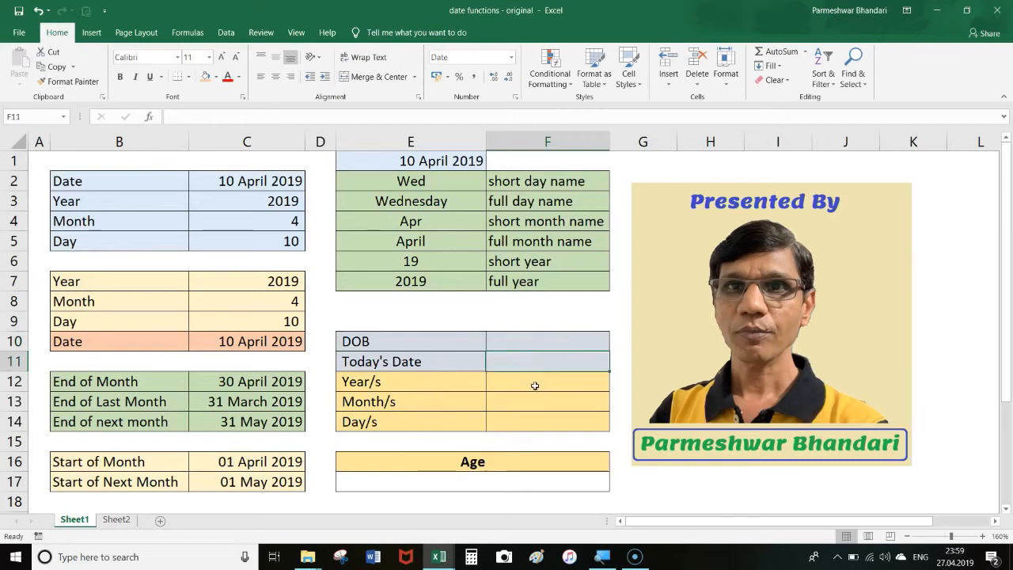
left_click_drag(534, 386, 536, 418)
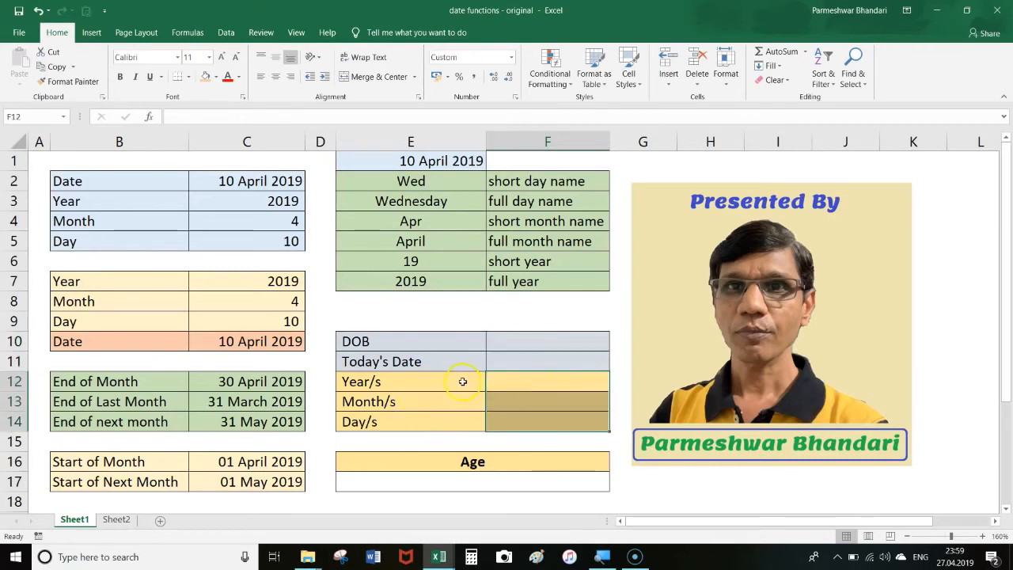
Return the current date in cell F11, beside the Today's Date label, with the formula =TODAY().
left_click(528, 362)
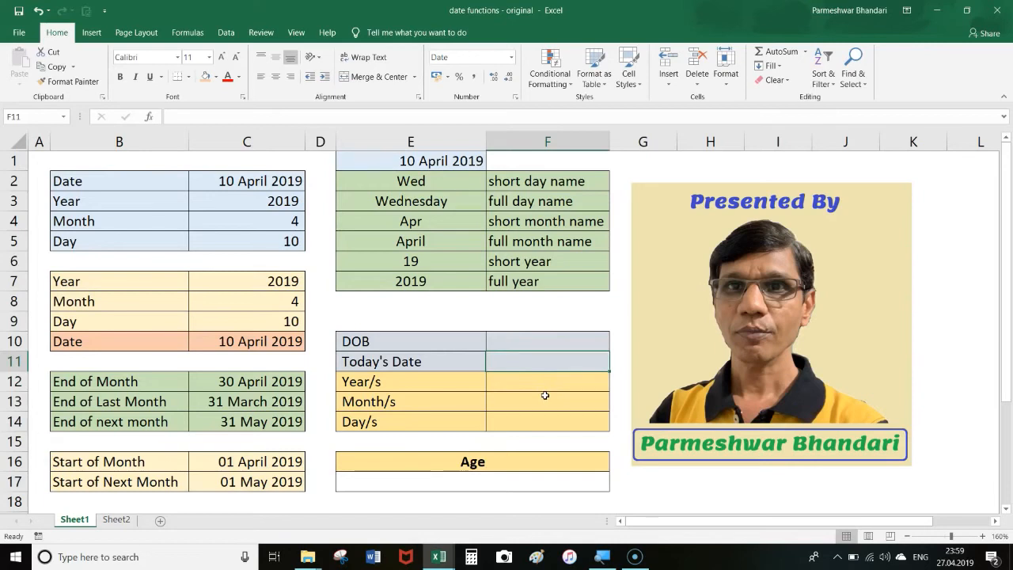
type("=TODAY")
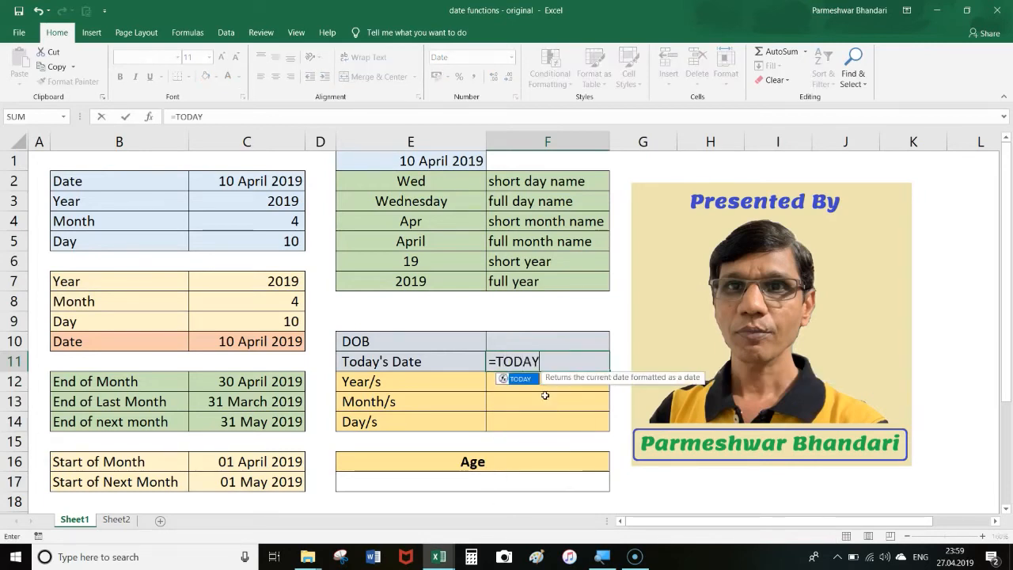
type("()")
key("Return")
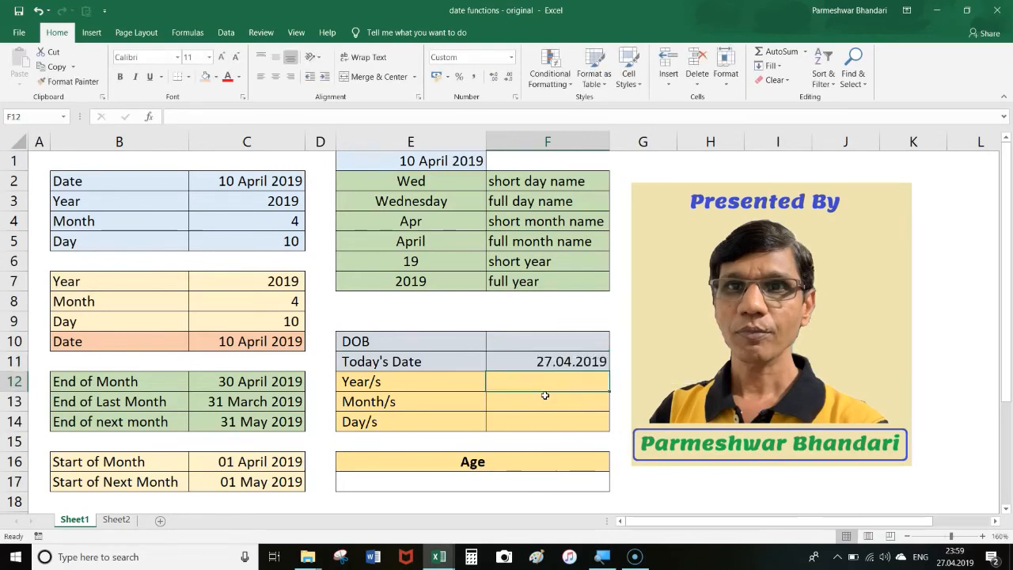
left_click(577, 363)
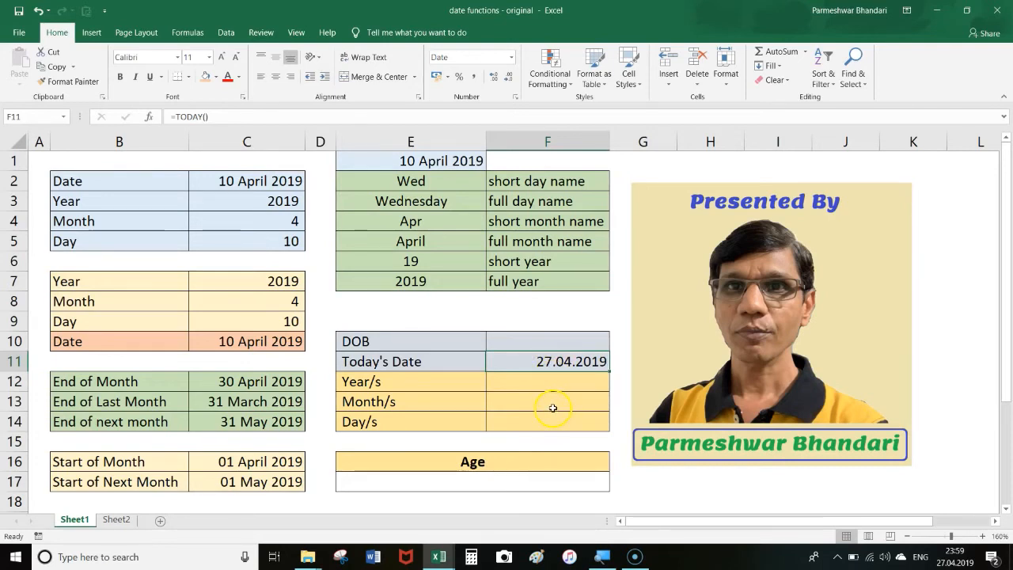
Enter the date of birth in cell F10, beside the DOB label.
left_click(553, 343)
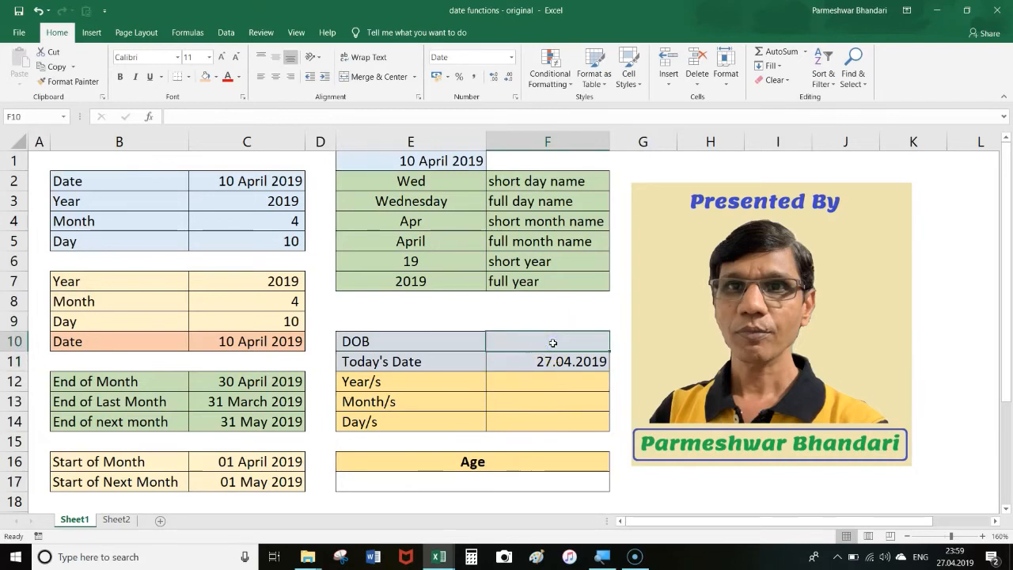
type("25-0")
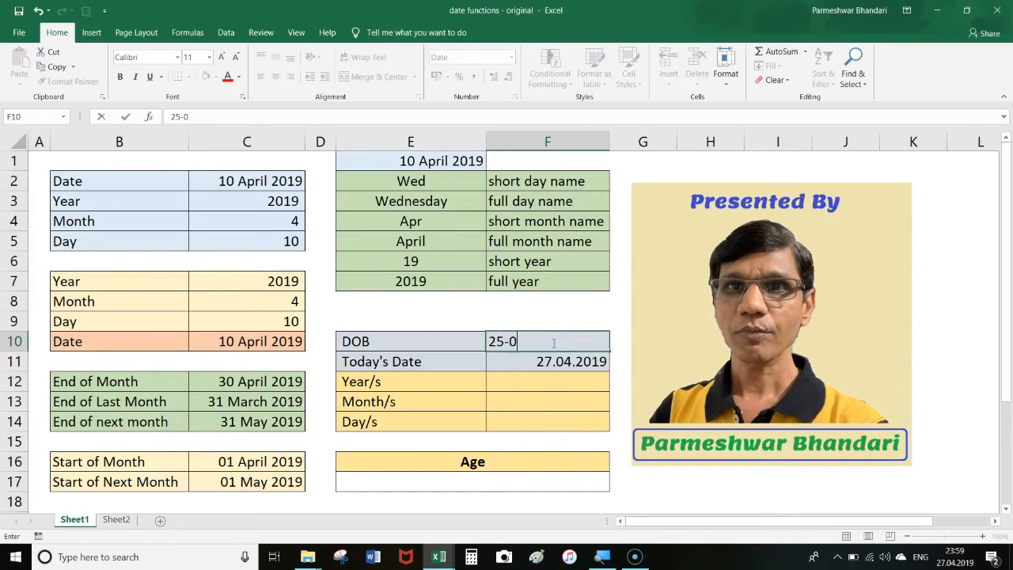
type("1-1970")
key("Return")
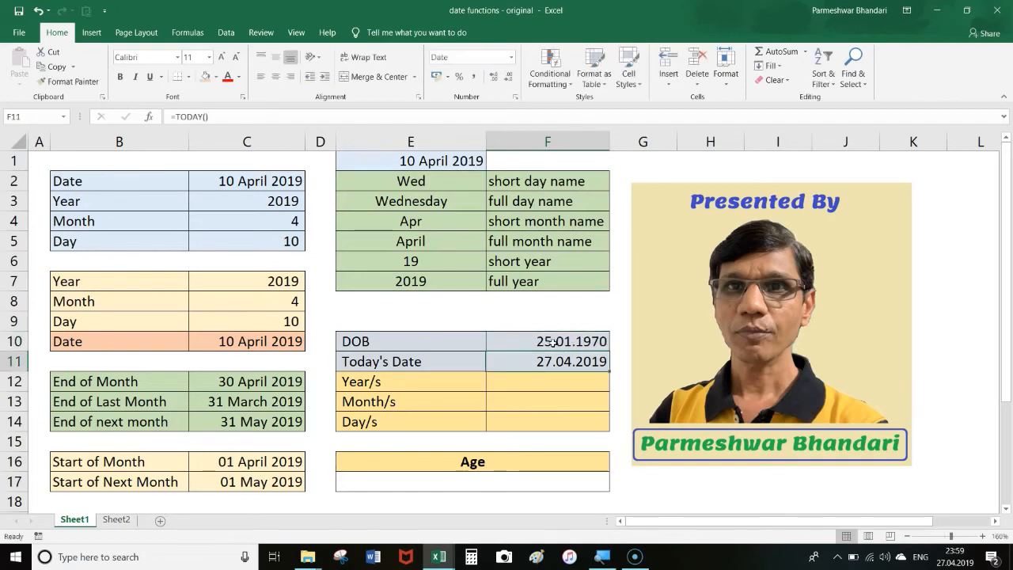
Calculate the completed years between the DOB and today's date in cell F12 with the formula =DATEDIF(F10,F11,"Y").
left_click(550, 382)
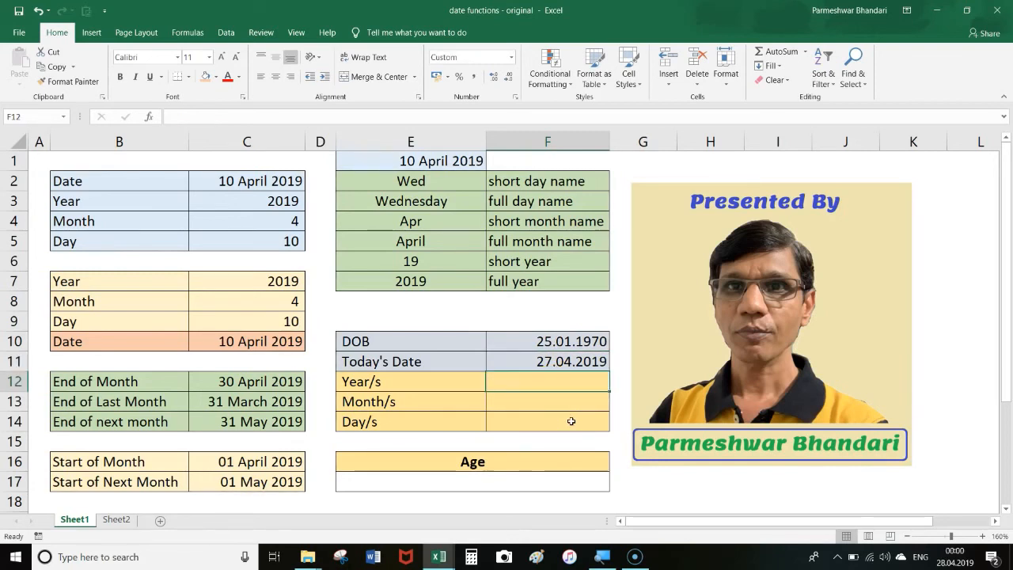
type("=")
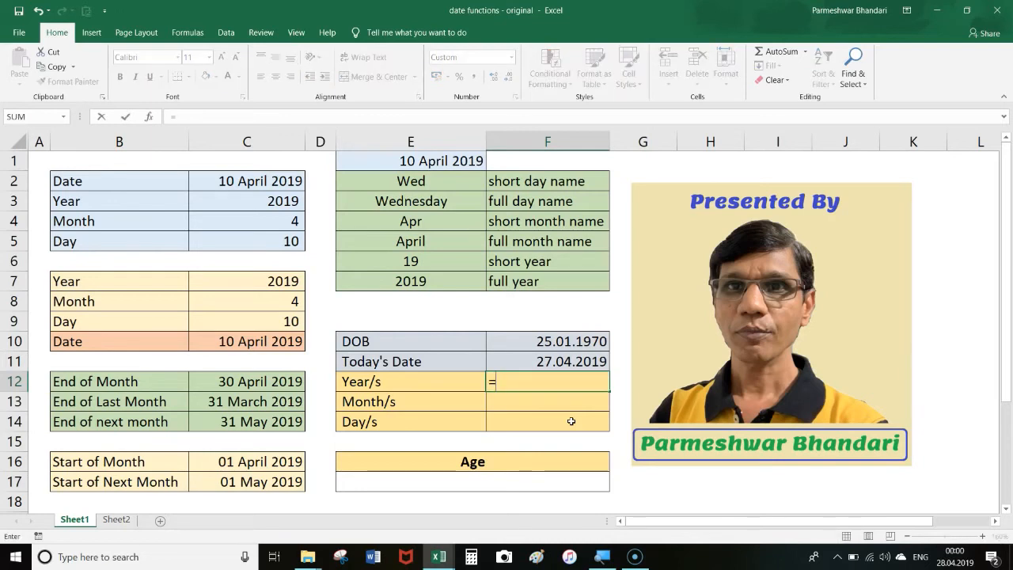
type("DATE")
key("BackSpace")
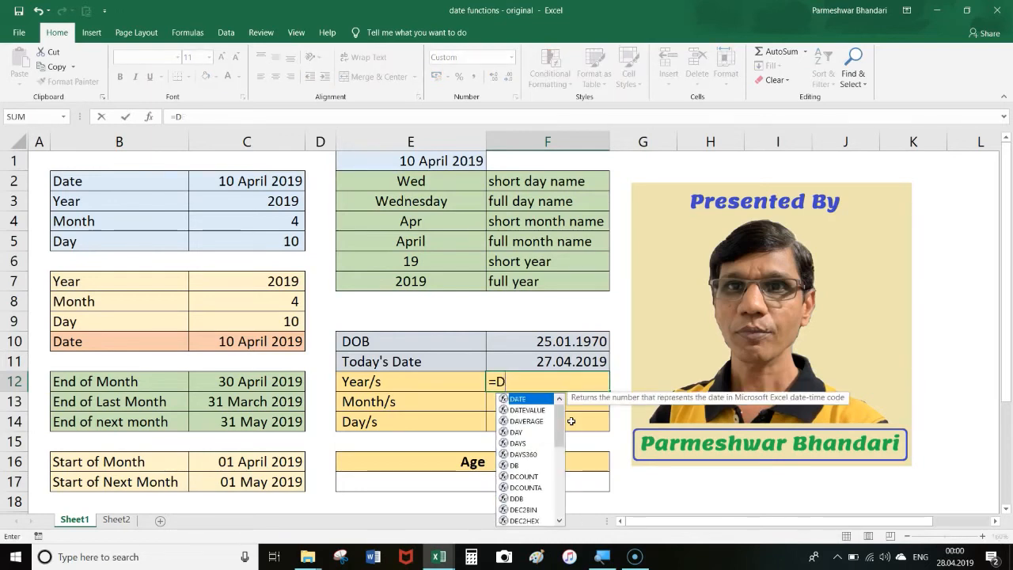
type("ATEDI")
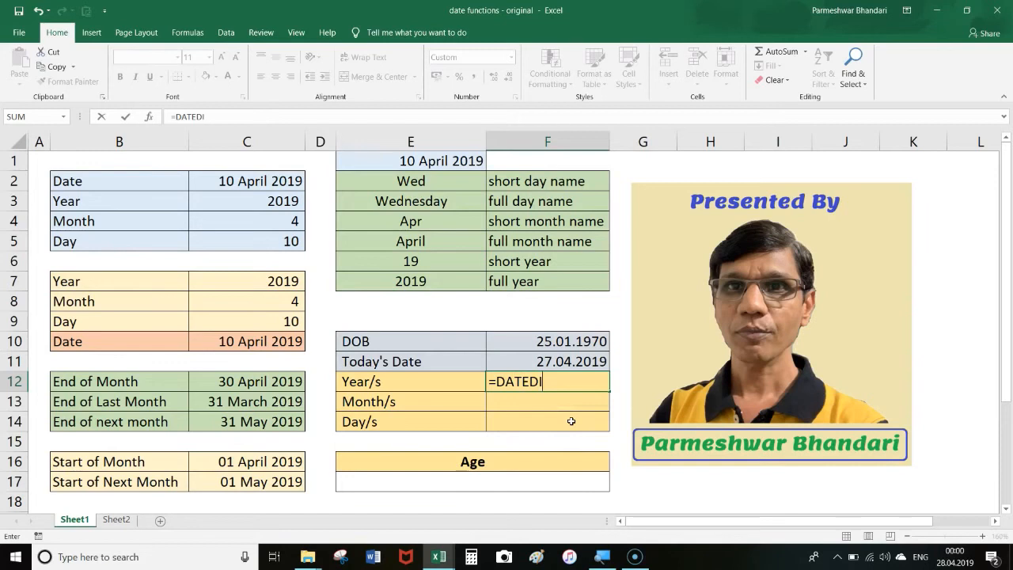
type("F(")
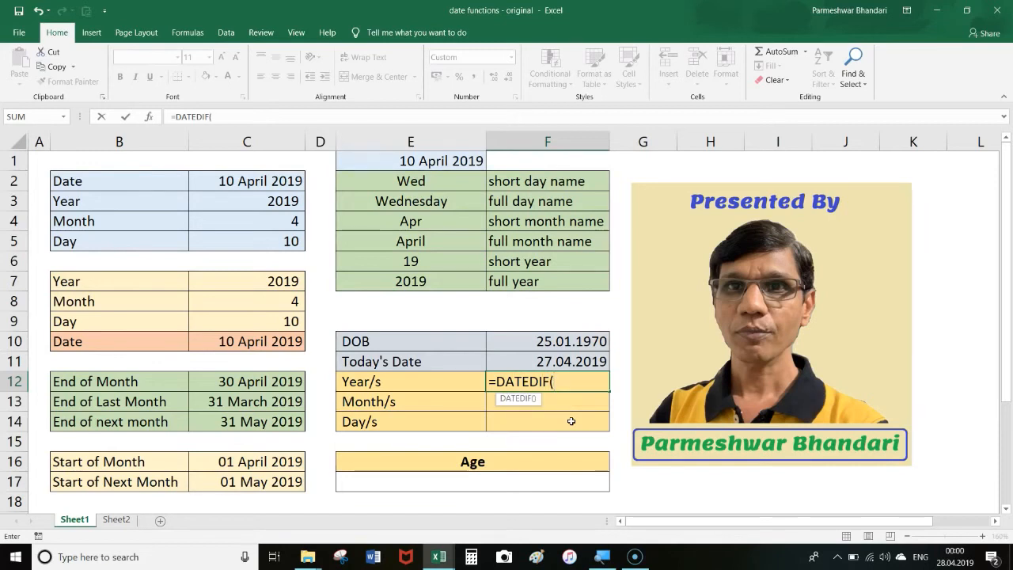
left_click(590, 342)
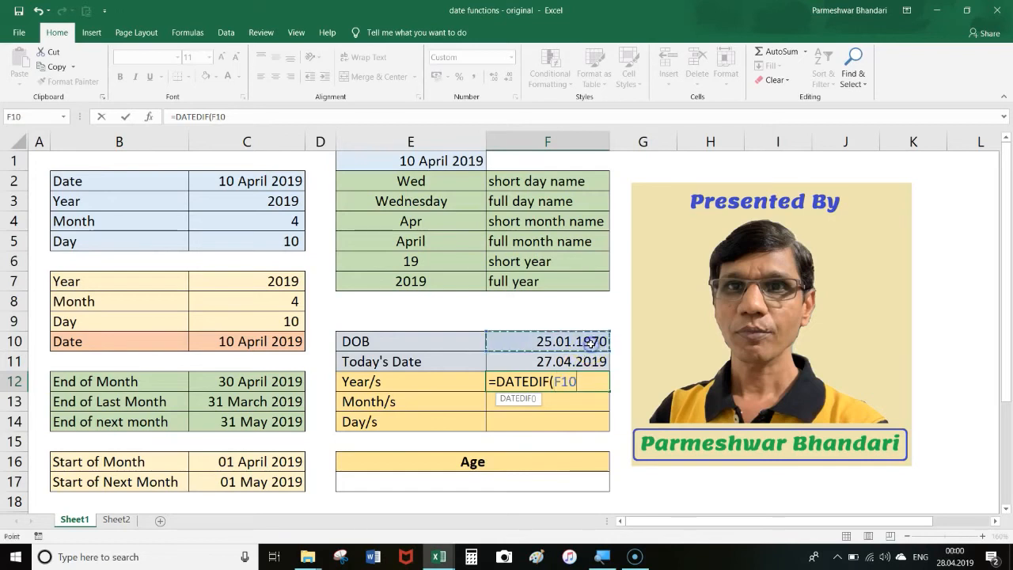
type(",")
left_click(582, 361)
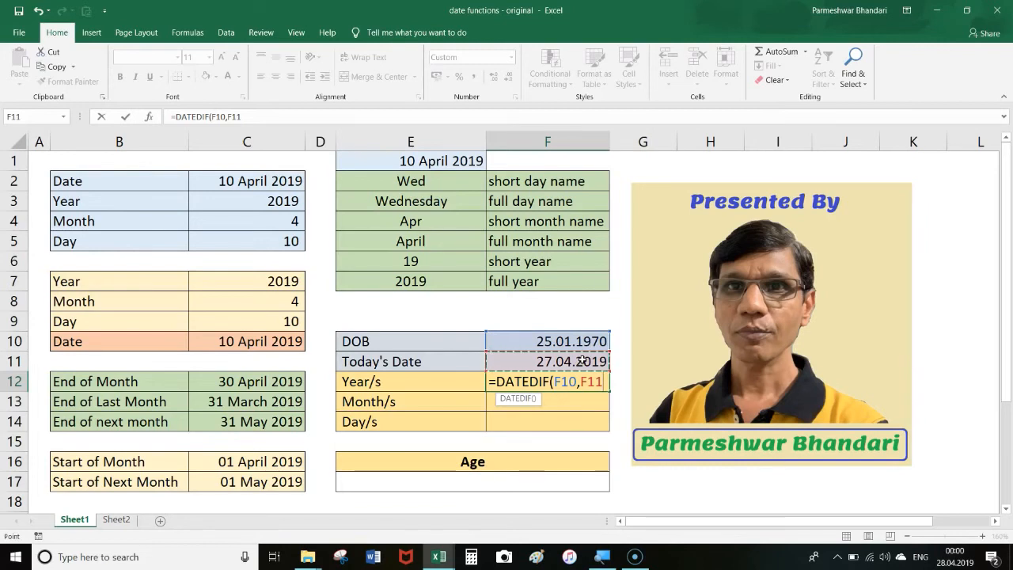
type(",")
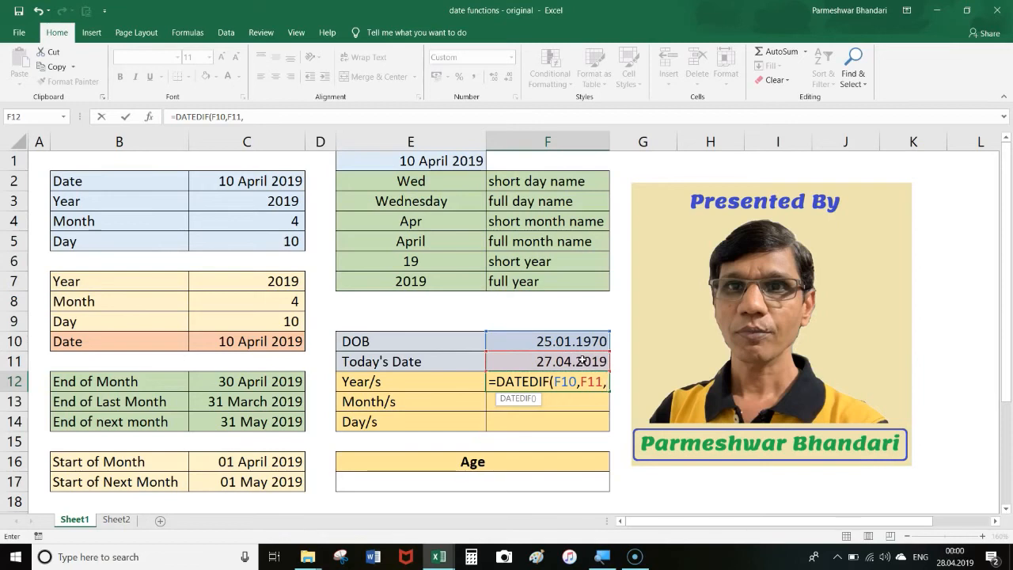
type("\"Y")
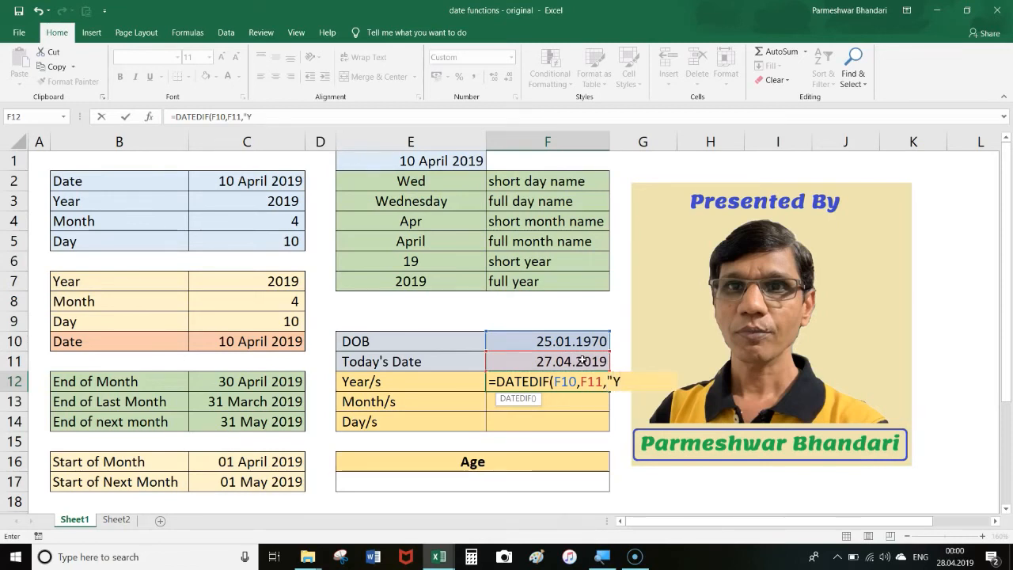
type("\")")
key("Return")
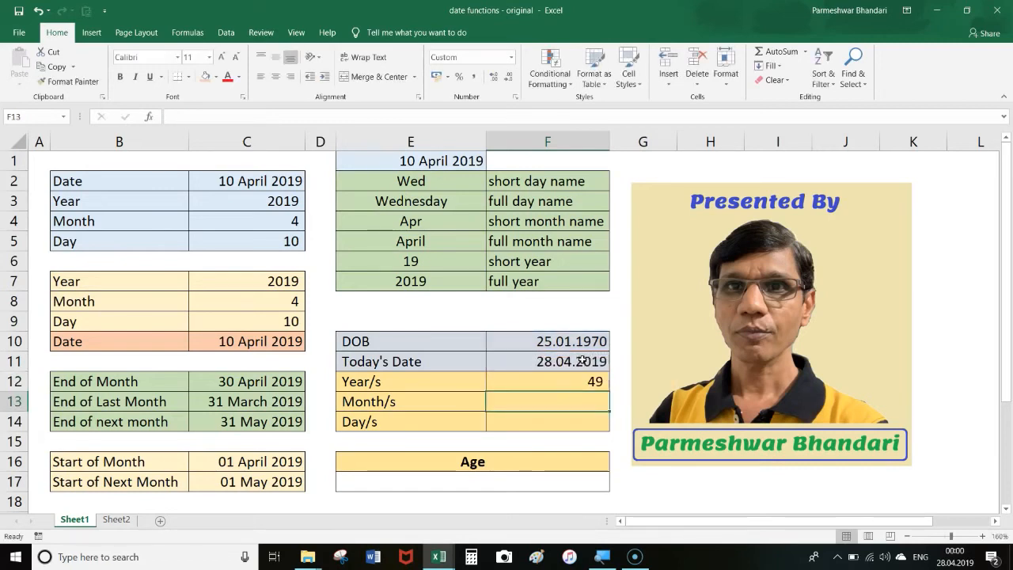
left_click_drag(549, 335, 546, 358)
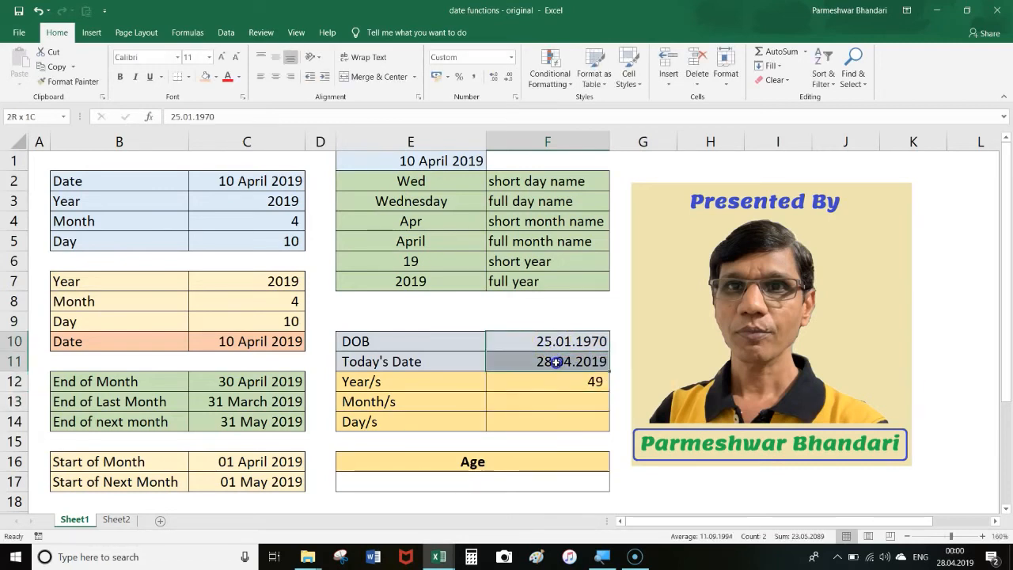
left_click(553, 385)
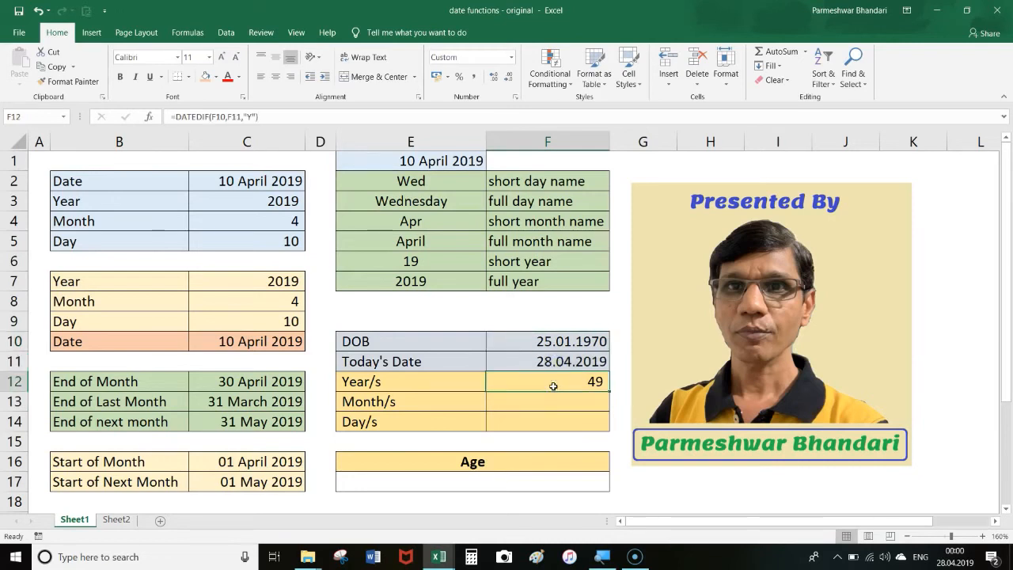
Calculate the total months between the DOB and today's date in cell F13 with the formula =DATEDIF(F10,F11,"m").
left_click(555, 401)
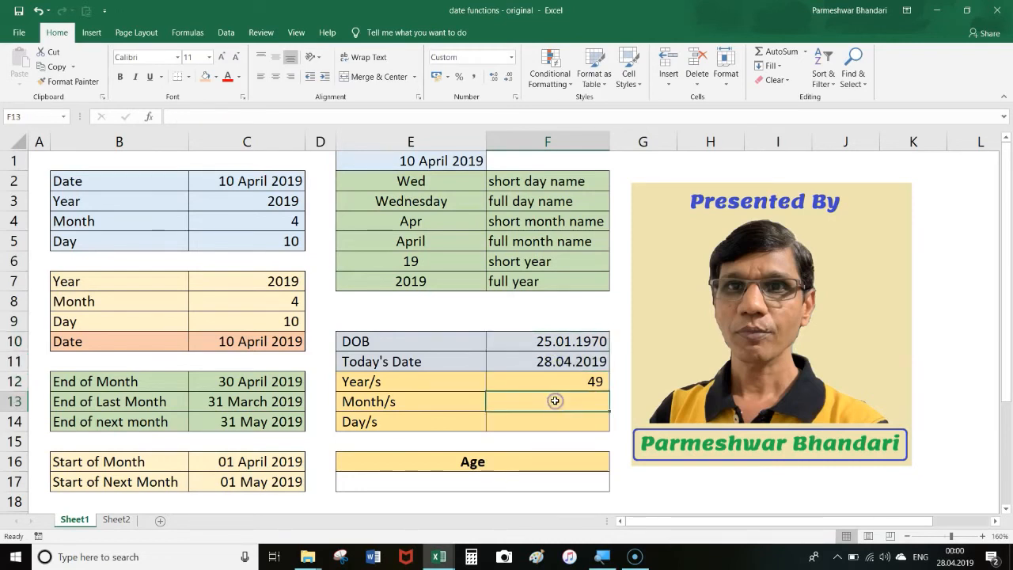
type("=DAT")
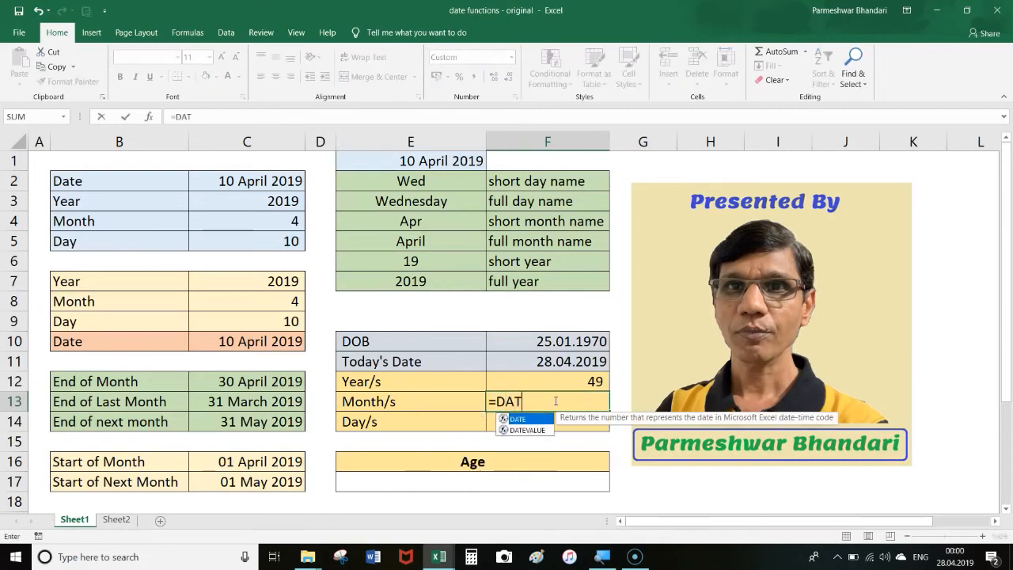
type("EDIF(")
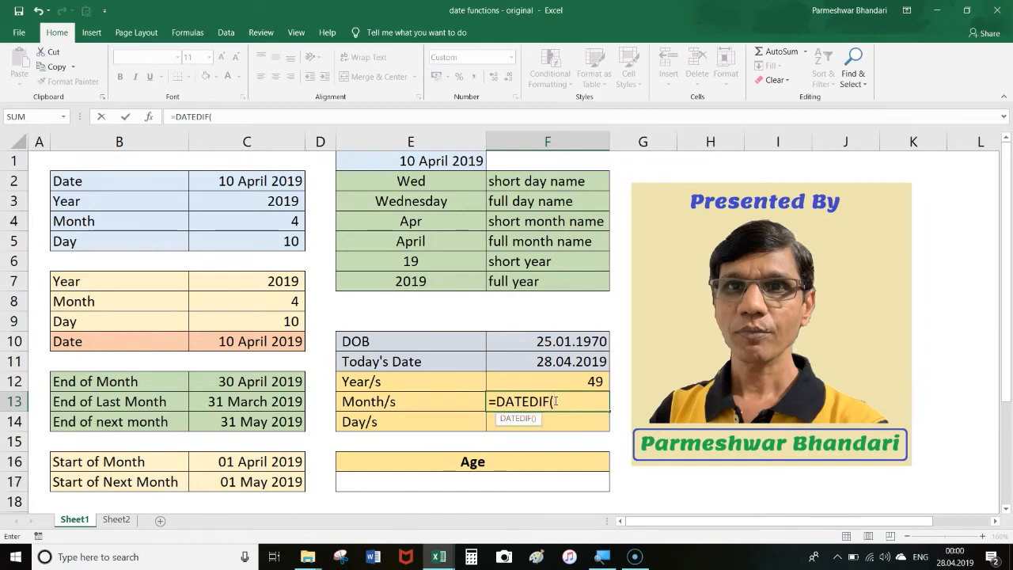
left_click(586, 336)
type(",")
left_click(595, 361)
type(",")
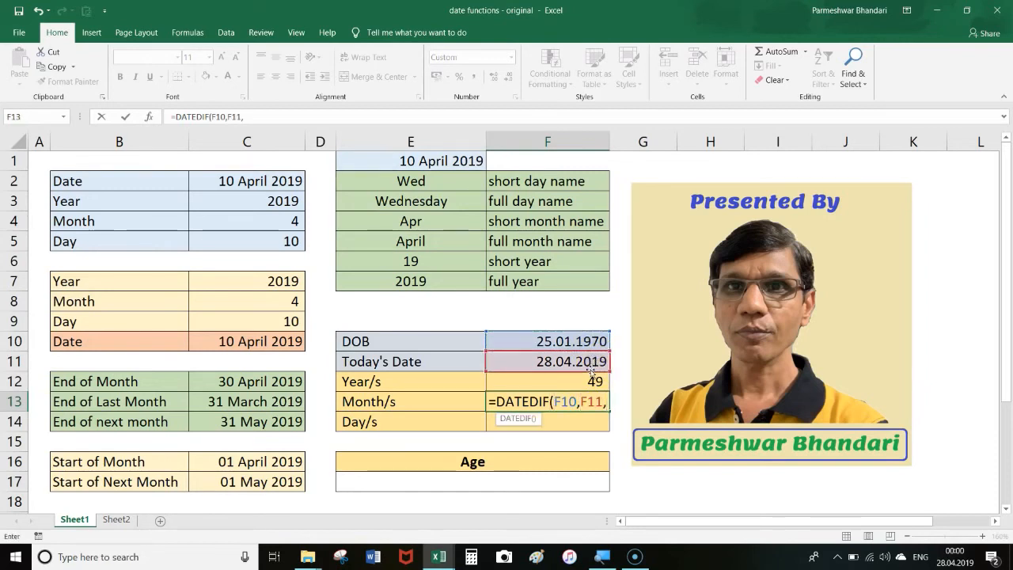
type("\"m\"")
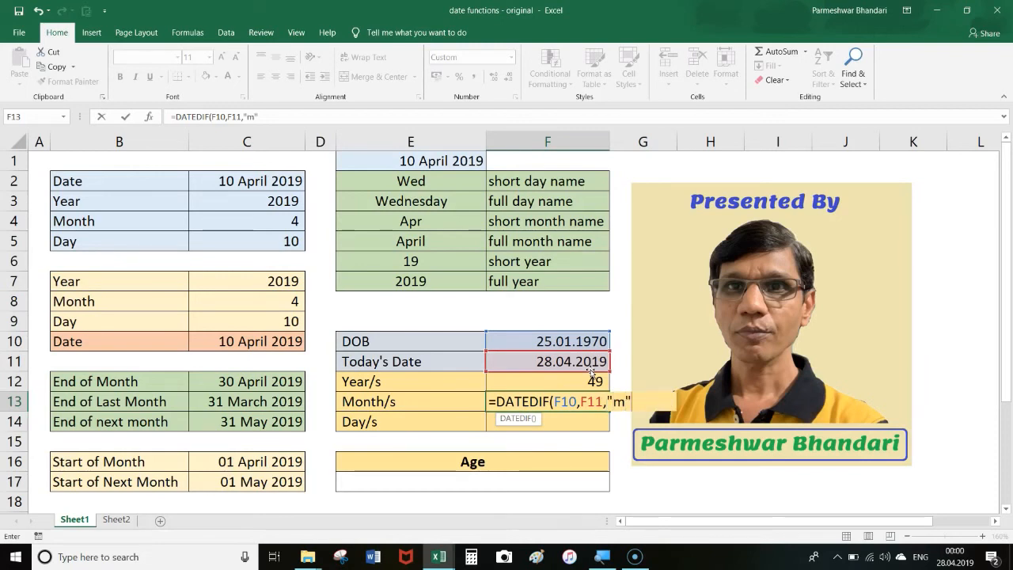
type(")")
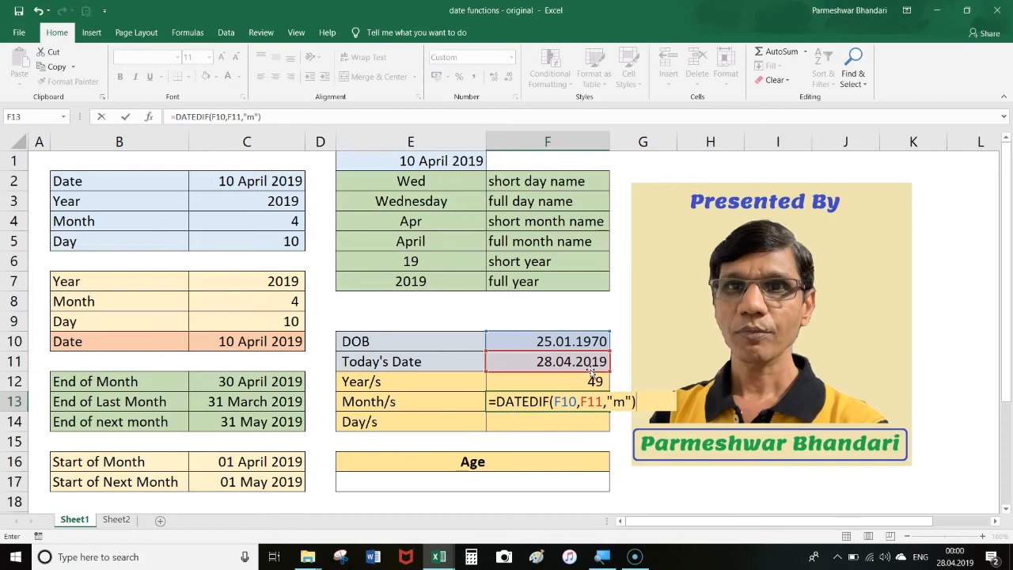
key("Return")
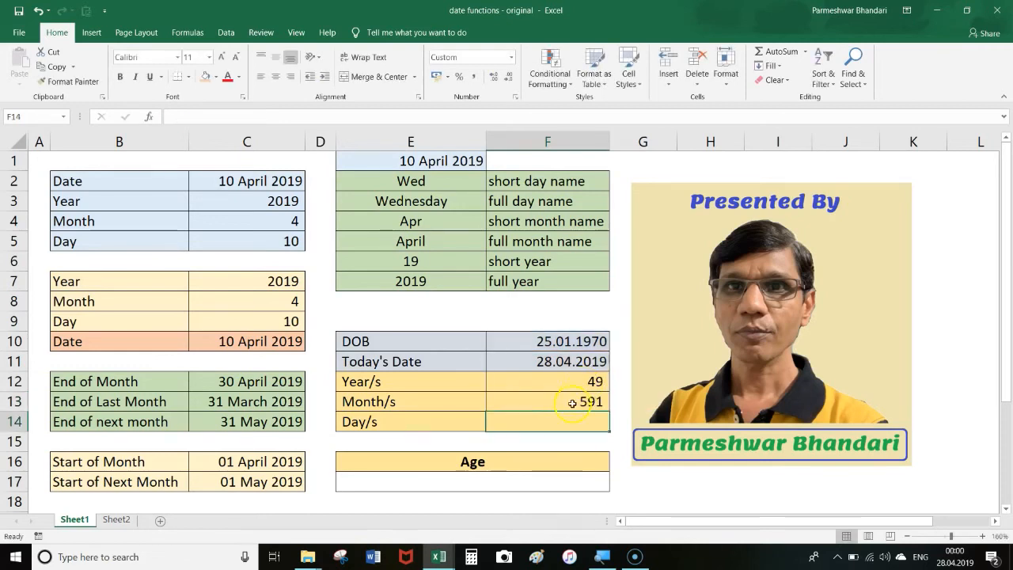
Examine the months result in F13 and its "m" unit argument against the dates in F10:F11 and the years in F12.
left_click(572, 402)
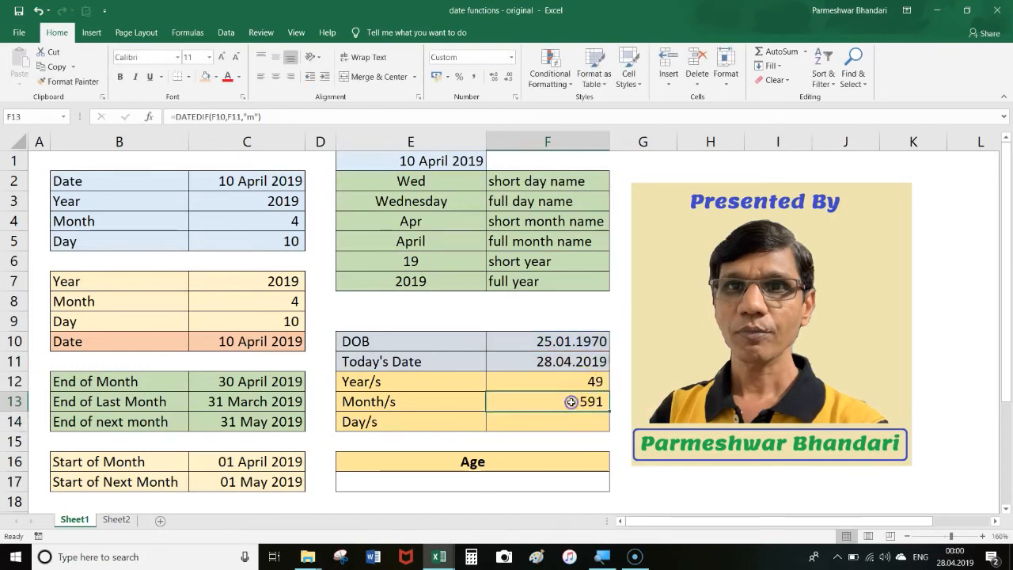
left_click(566, 347)
left_click_drag(567, 346, 568, 360)
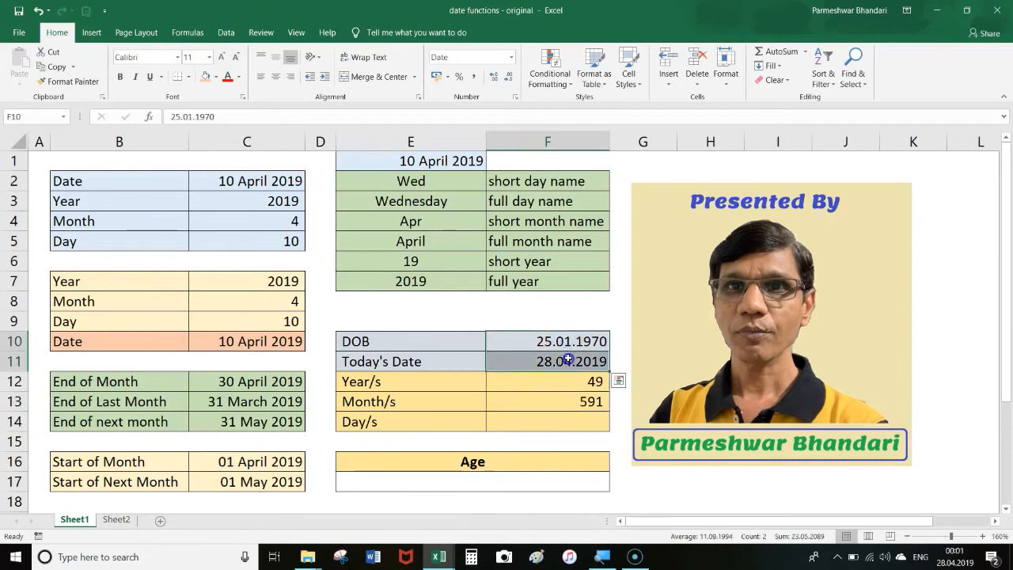
left_click(590, 403)
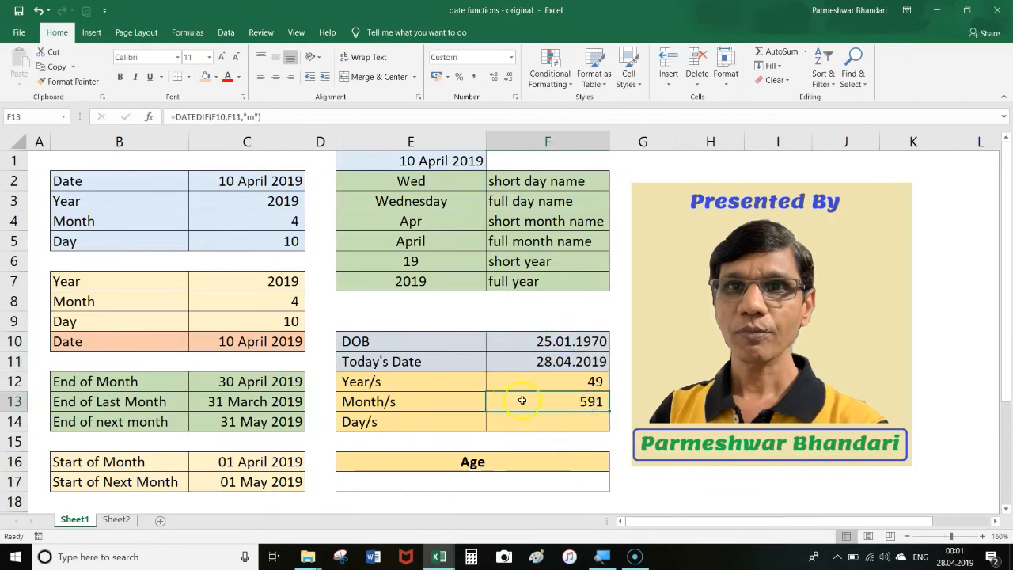
left_click(555, 385)
left_click(559, 403)
double_click(617, 402)
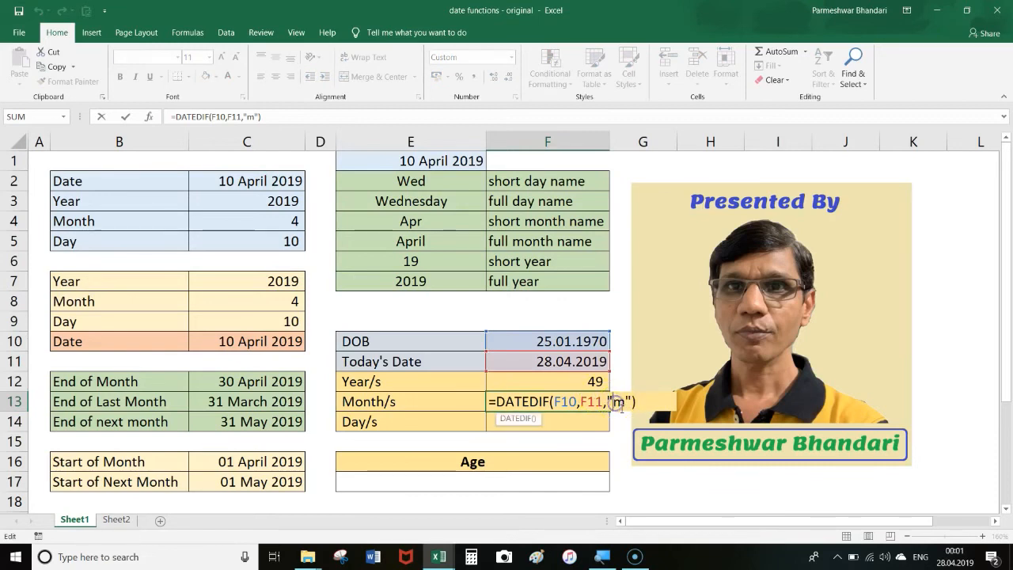
key("alt")
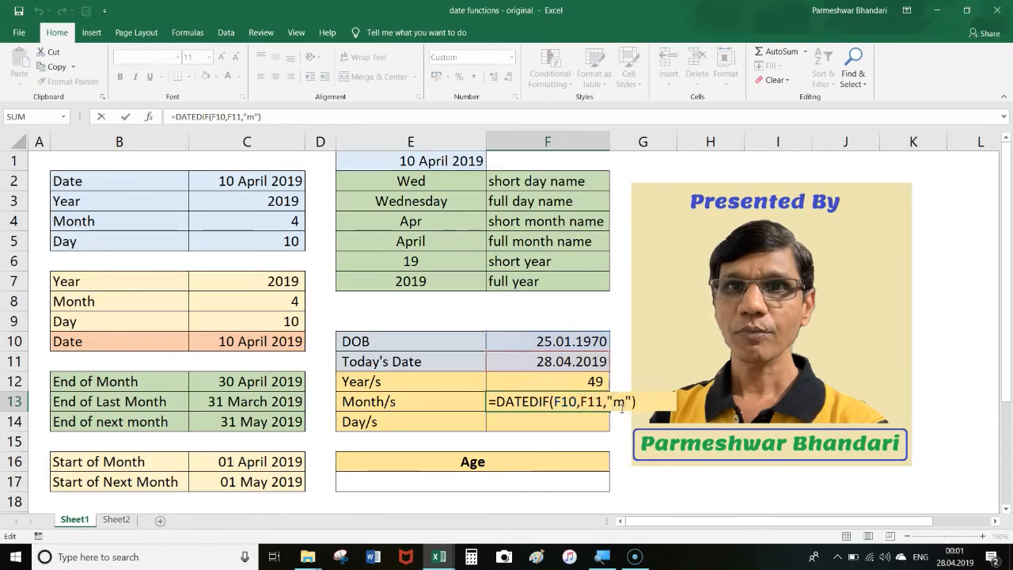
key("alt")
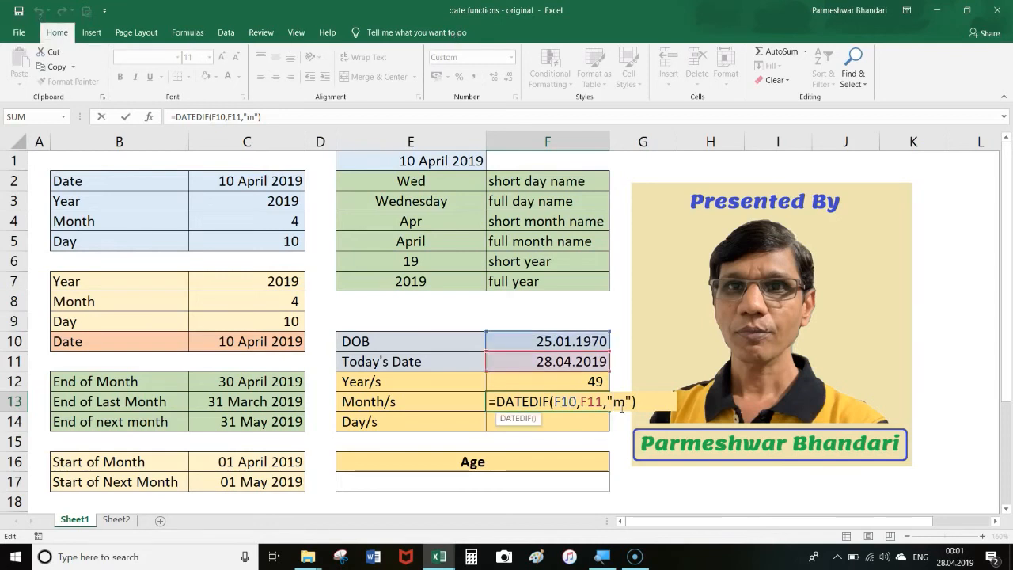
key("ctrl+Return")
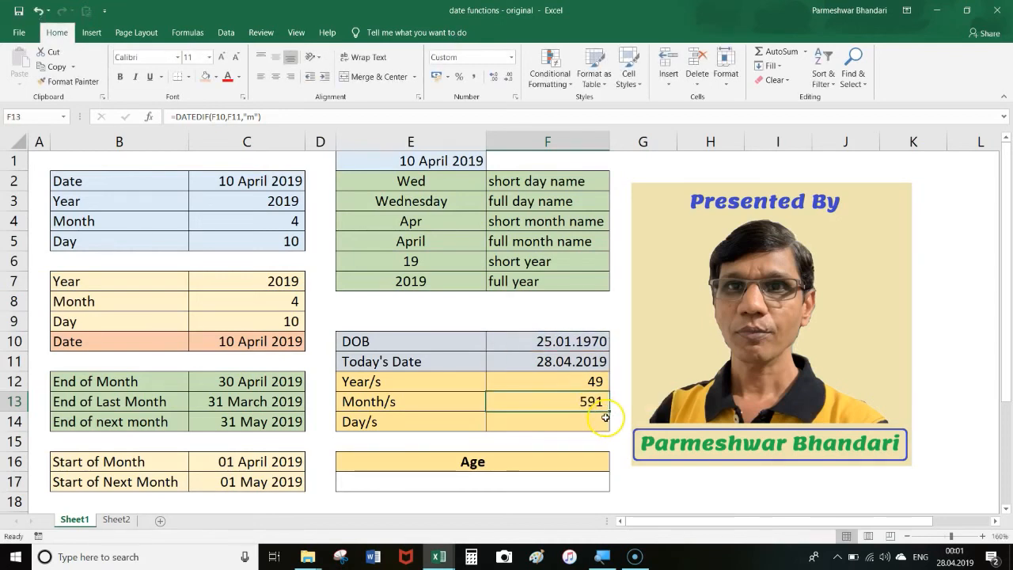
Change the unit argument of the DATEDIF formula in cell F13 to "ym" to return only the months beyond complete years.
key("F2")
left_click(614, 403)
type("y")
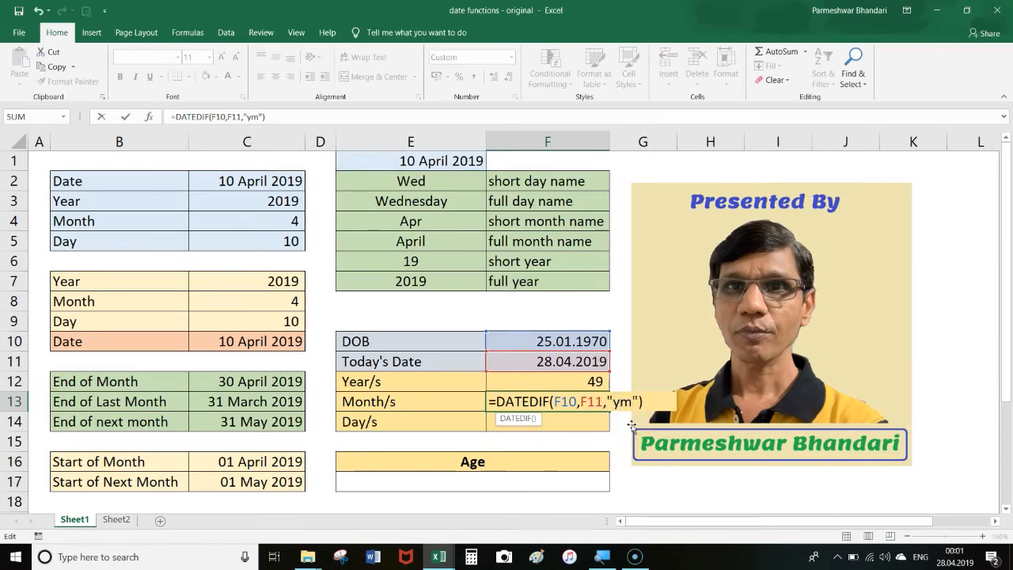
key("Return")
left_click(576, 382)
left_click(582, 399)
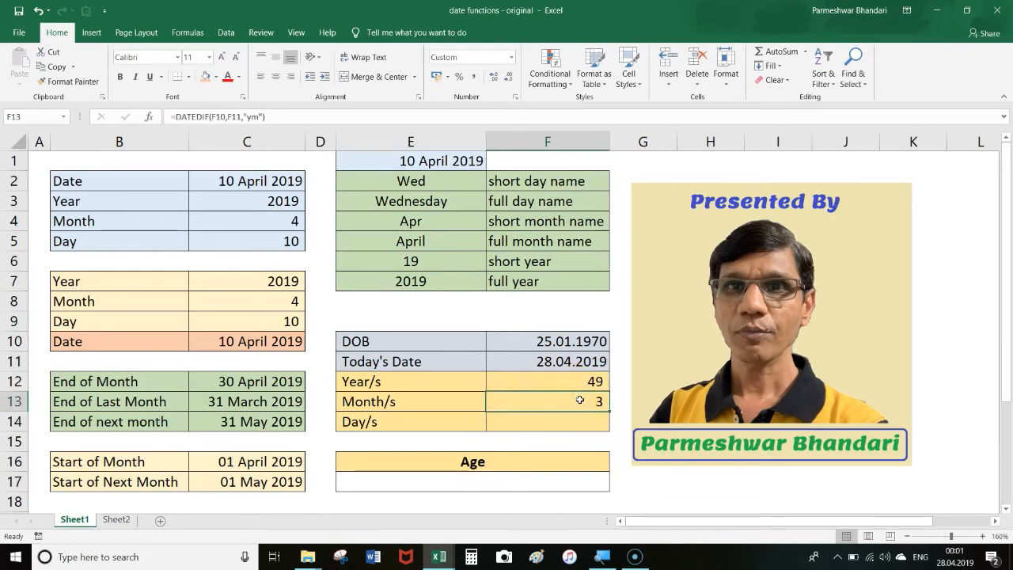
Calculate the total days between the DOB and today's date in cell F14 with the formula =DATEDIF(F10,F11,"d").
left_click(571, 425)
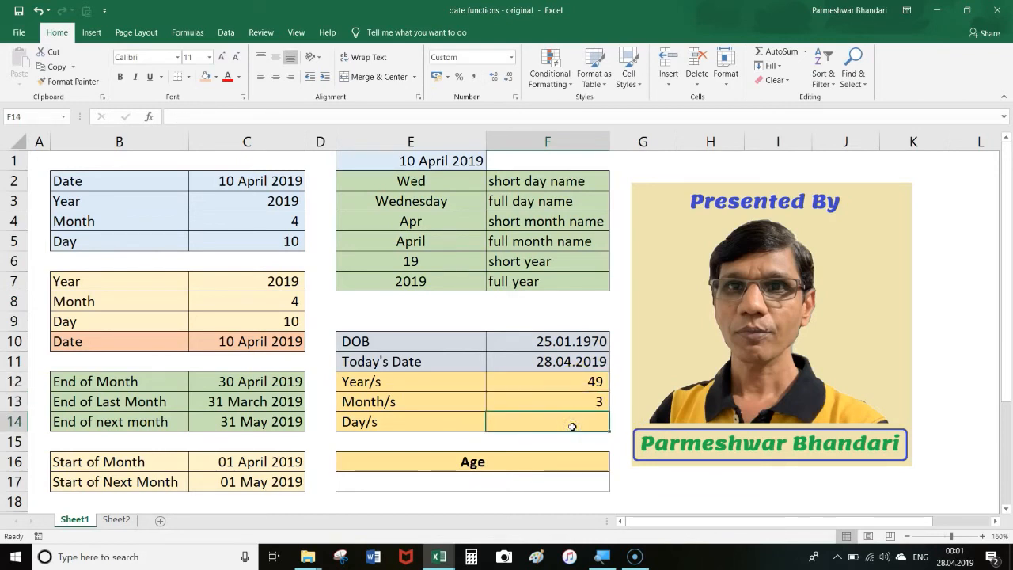
type("=DAT")
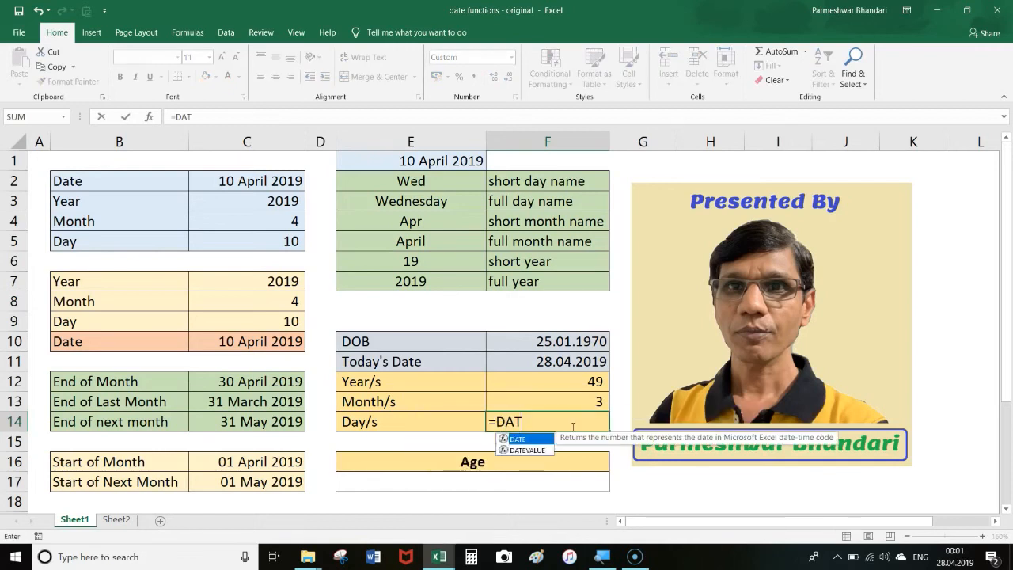
type("EDIF(")
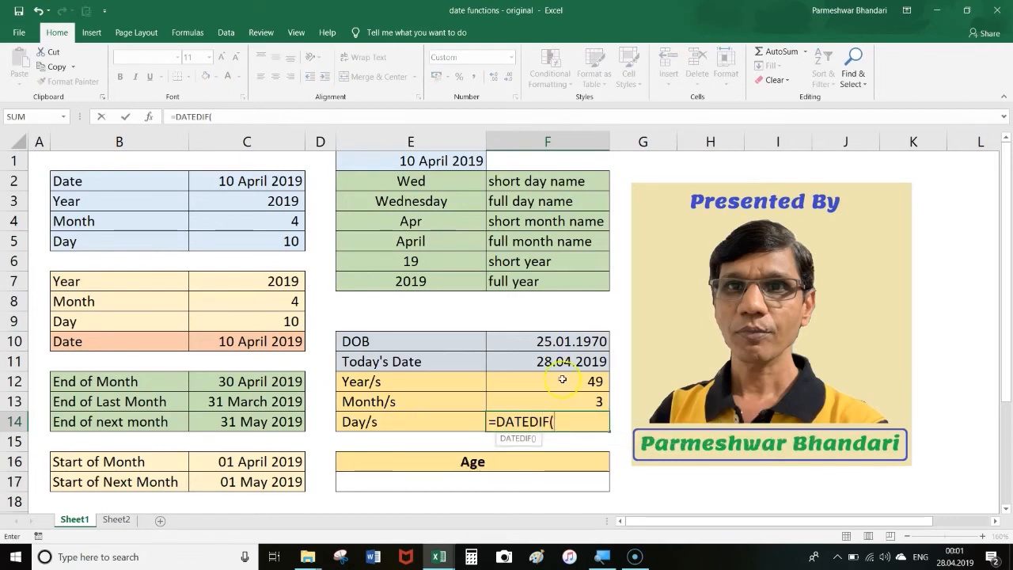
left_click(577, 340)
type(",")
left_click(572, 361)
type(",")
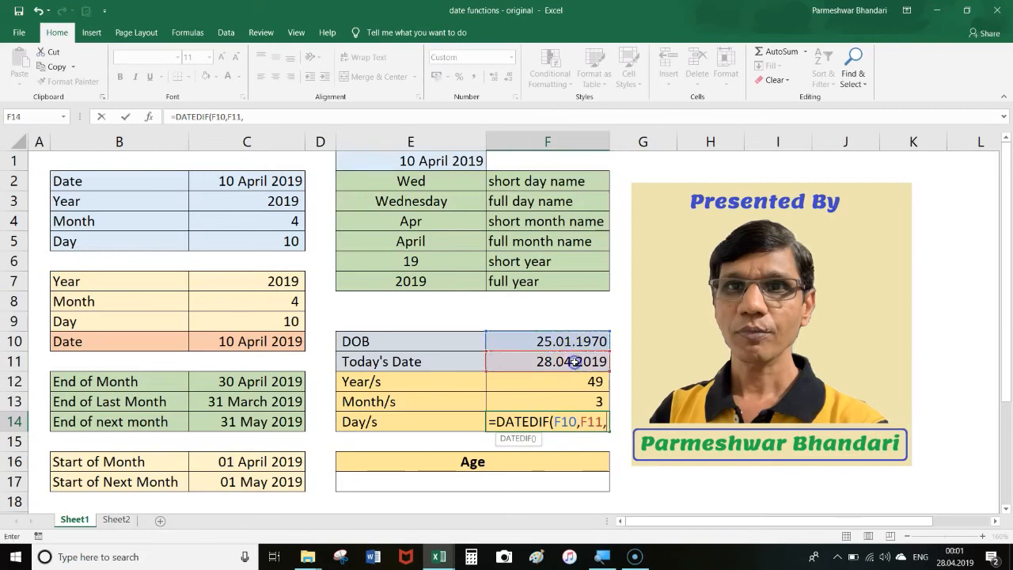
type("\"")
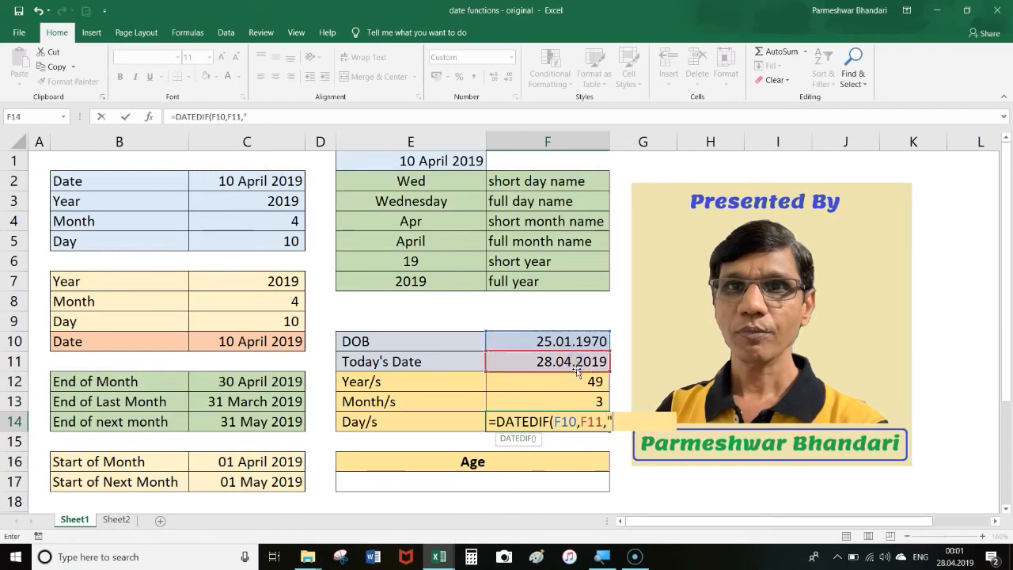
type("d\")")
key("Return")
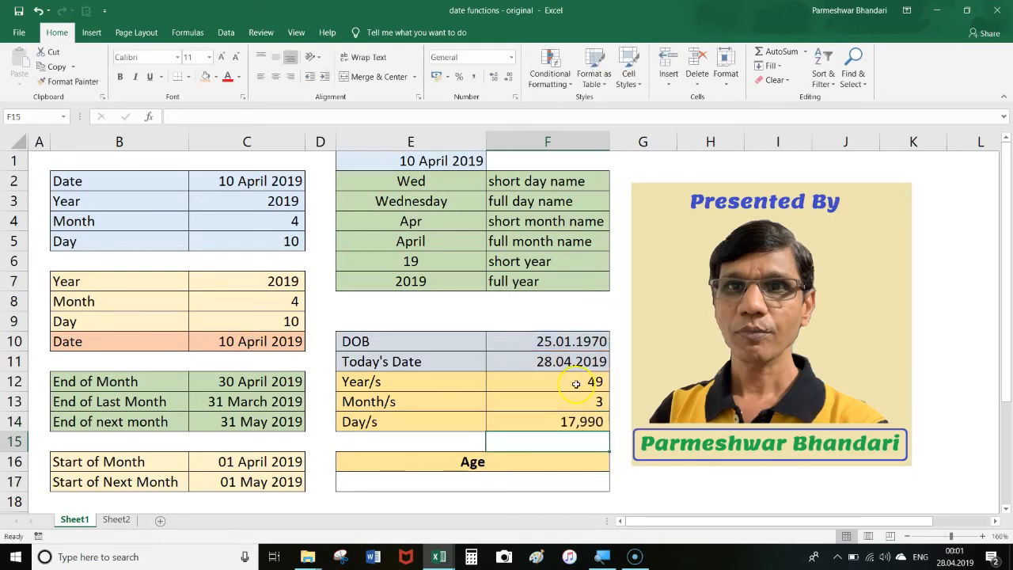
Change the unit argument of the DATEDIF formula in cell F14 to "md" to return only the days beyond complete months.
left_click(571, 420)
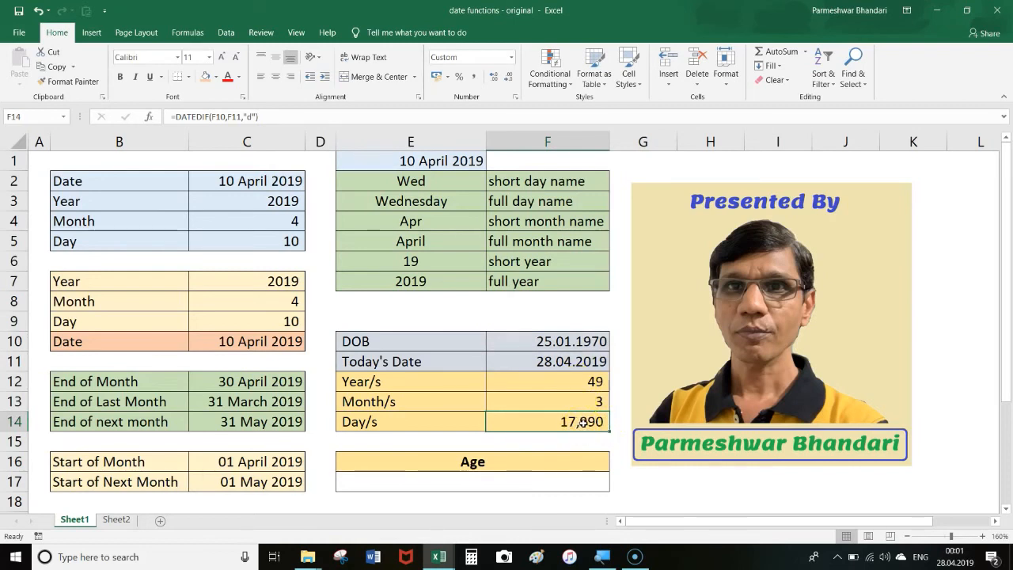
left_click(587, 383)
left_click(593, 400)
left_click(591, 421)
double_click(589, 422)
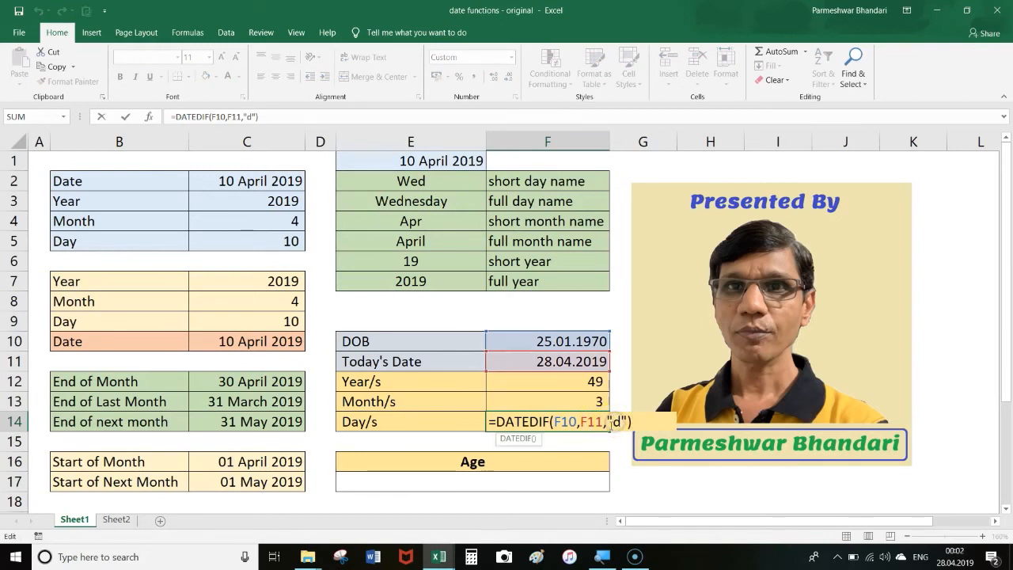
type("m")
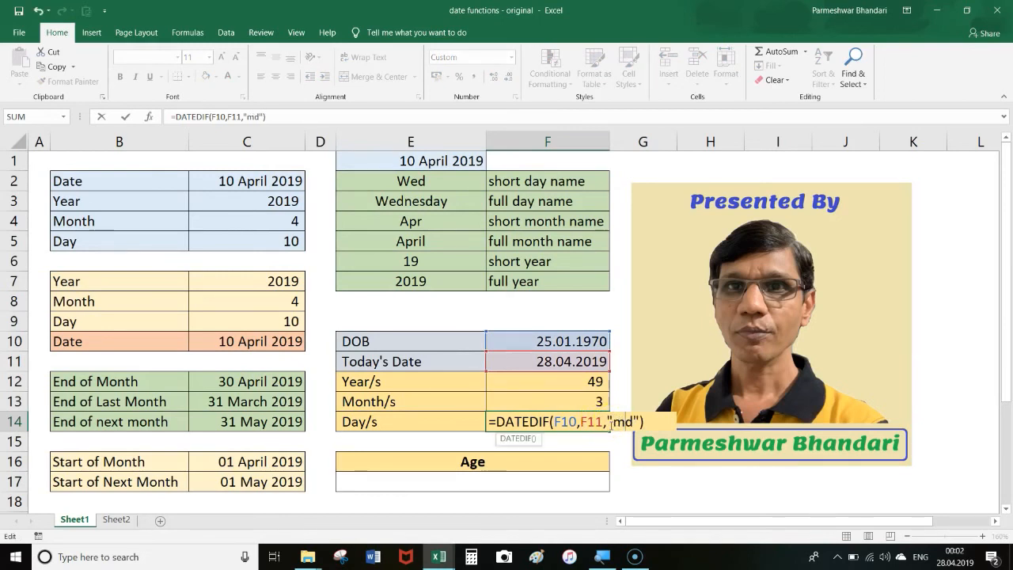
key("Return")
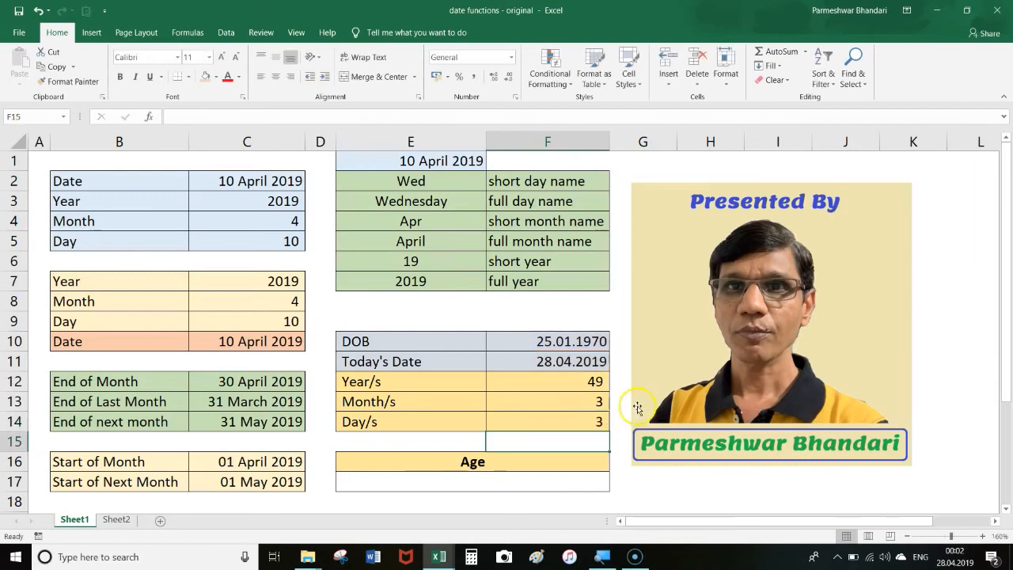
Review the years, months and days results in F12:F14 together with their DATEDIF formulas.
left_click(555, 383)
left_click(560, 403)
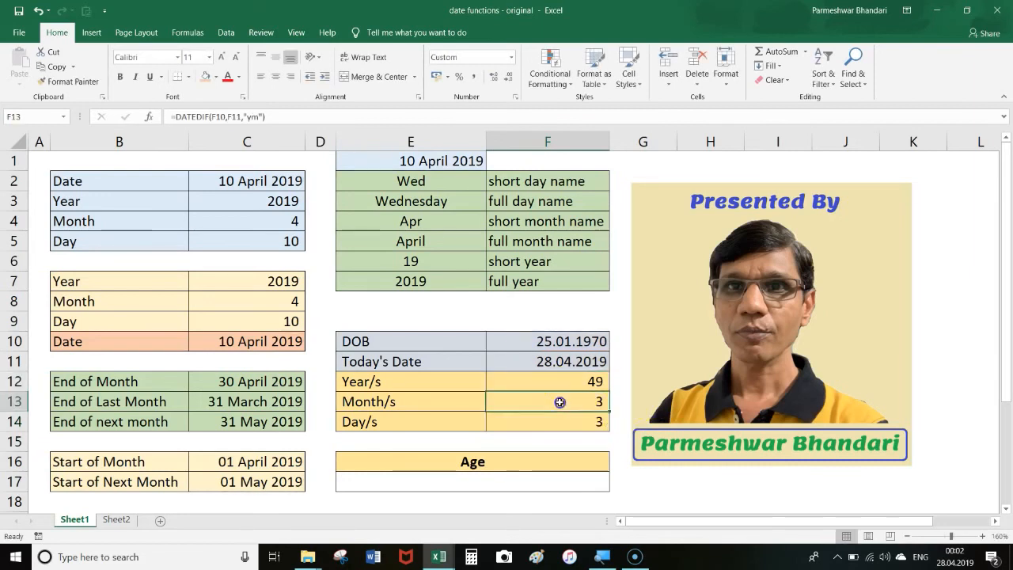
left_click(566, 425)
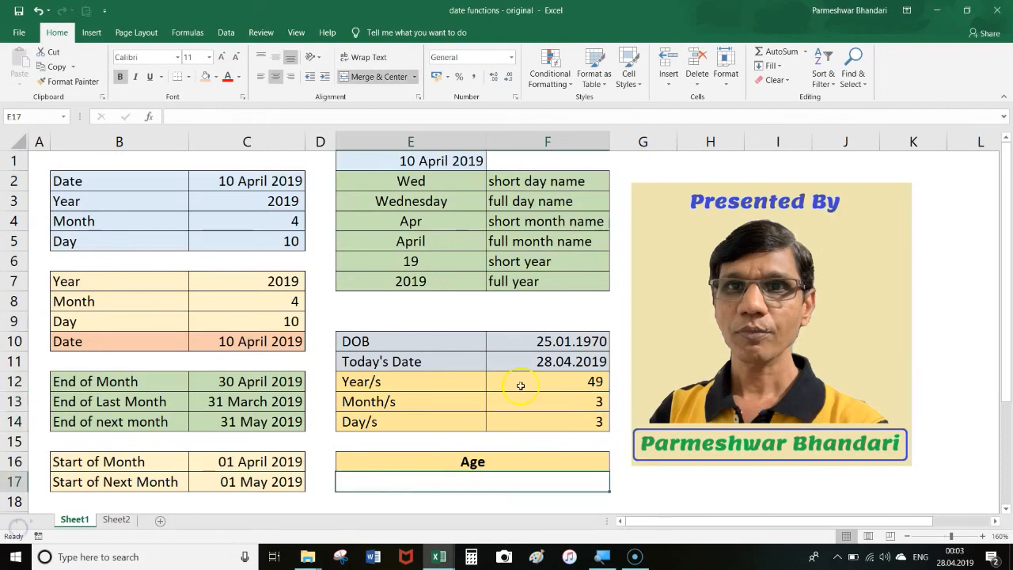
left_click(522, 384)
left_click(567, 406)
left_click(567, 421)
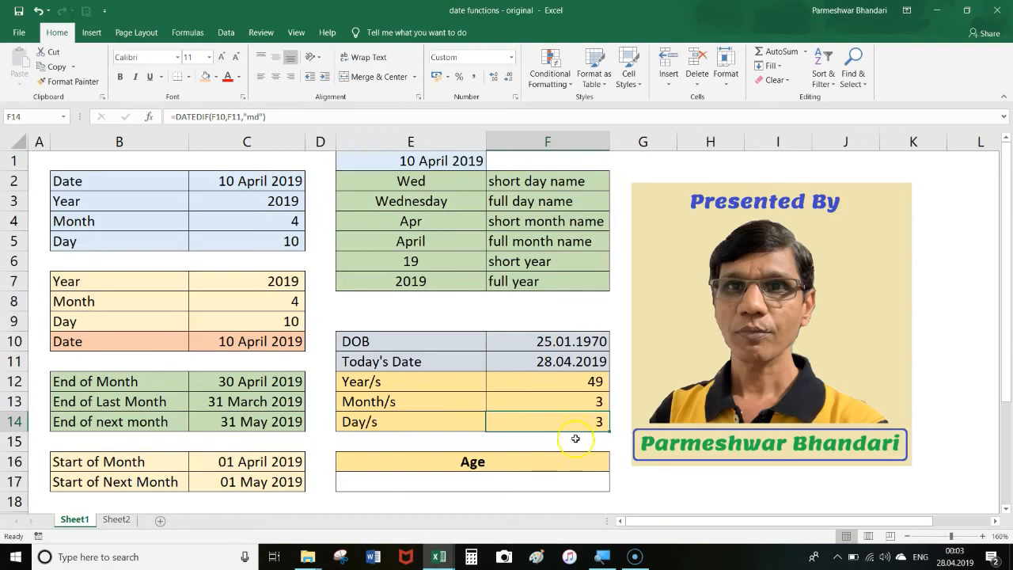
Combine the age values with their labels in the merged cell E17 under Age using the formula =F12&E12&F13&E13&F14&E14.
left_click(492, 483)
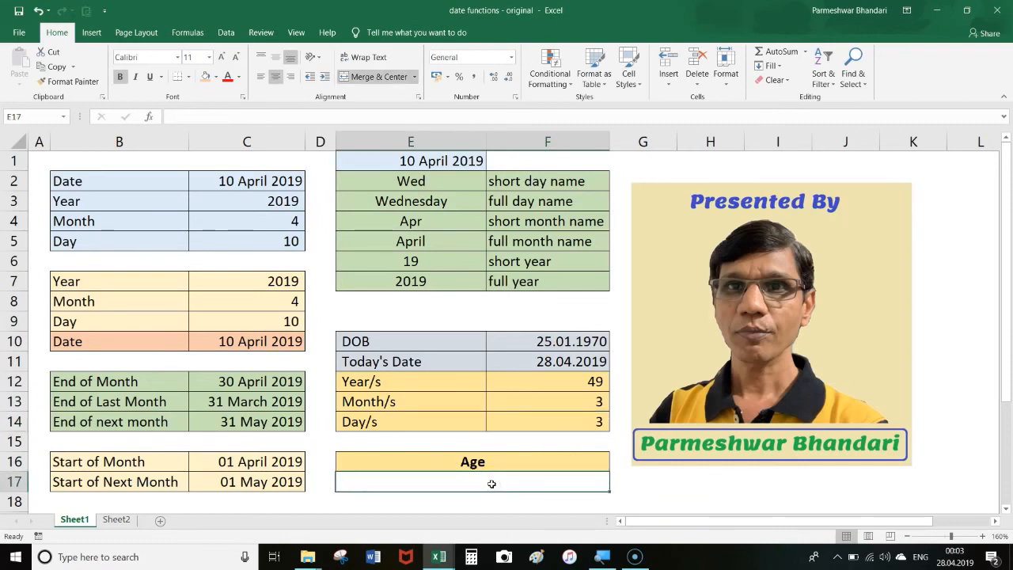
type("=")
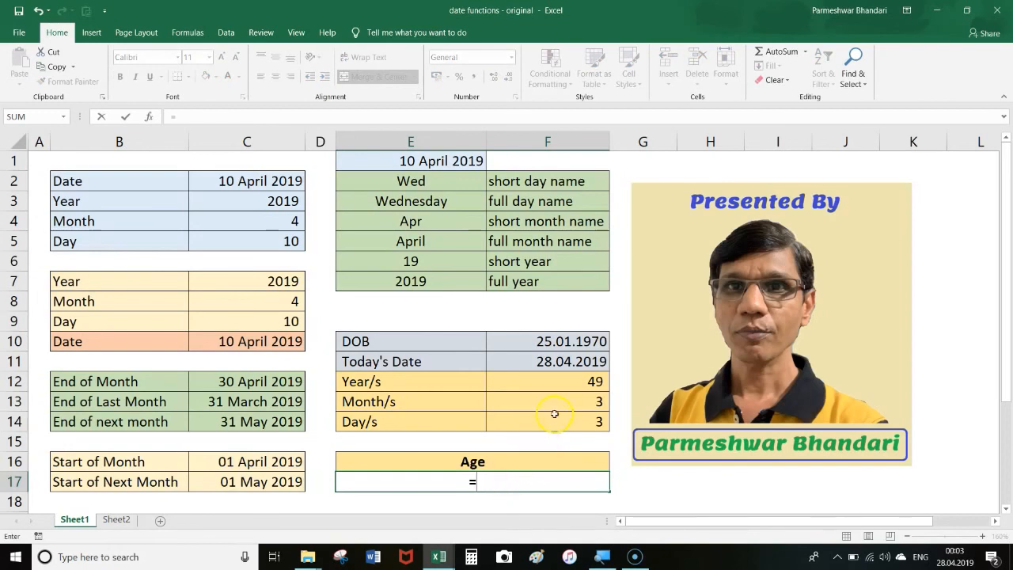
left_click(564, 388)
type("&")
left_click(428, 382)
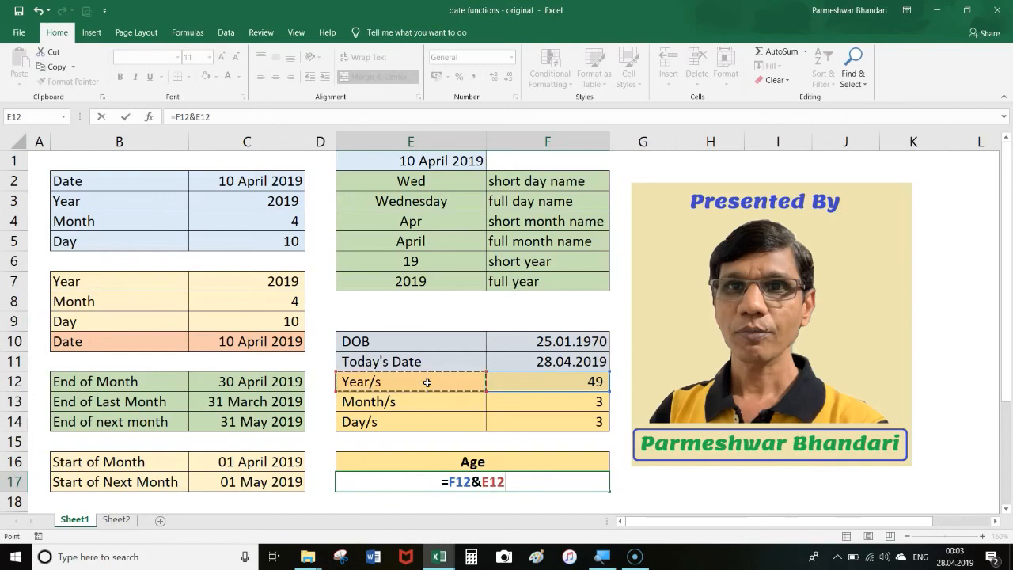
type("&")
left_click(526, 402)
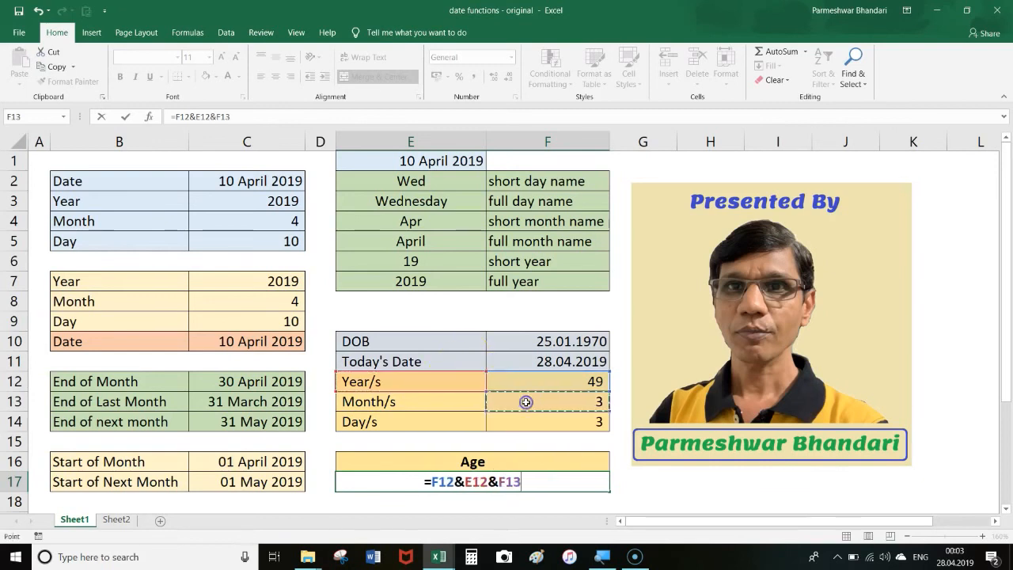
type("&")
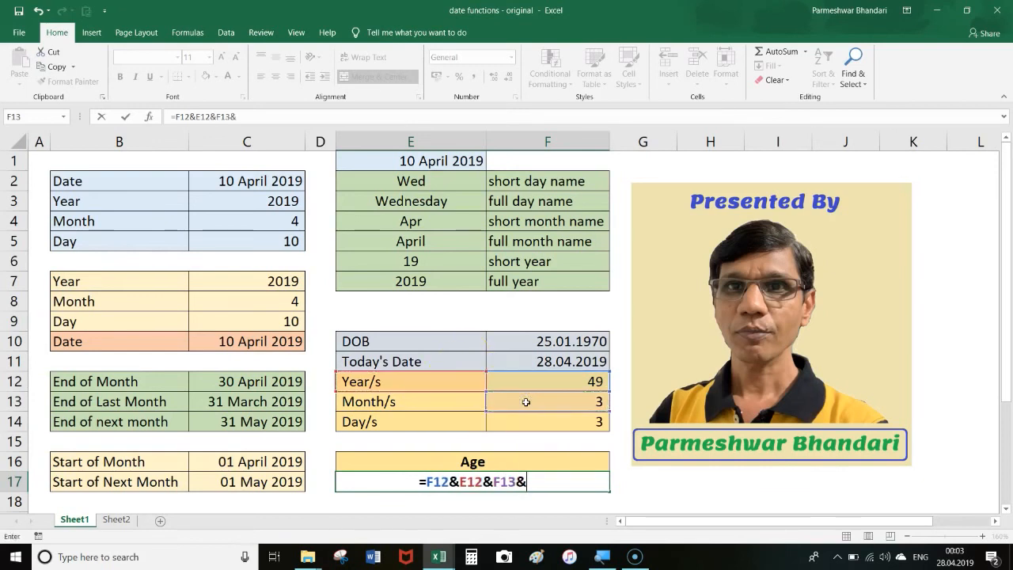
left_click(450, 407)
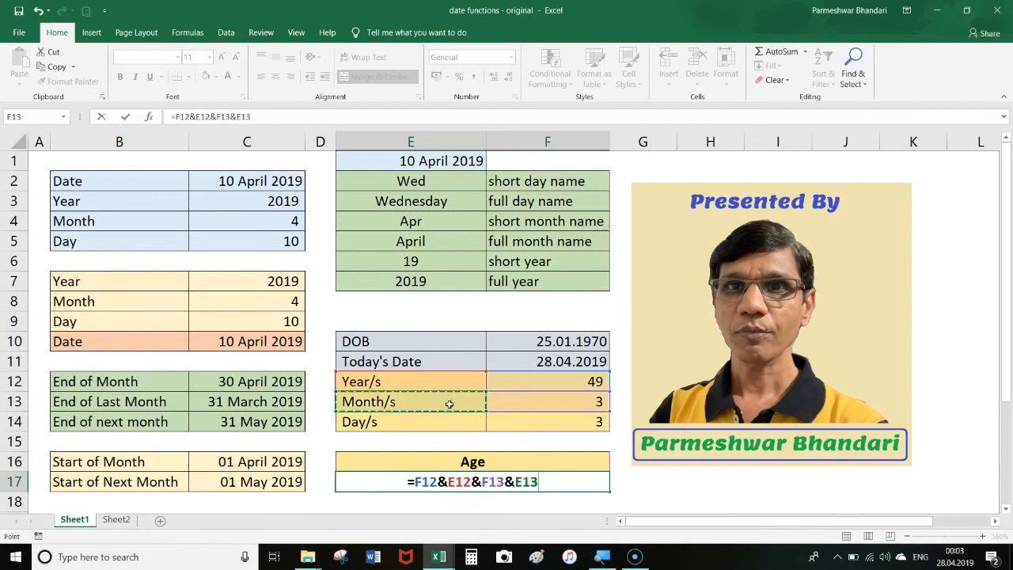
type("&")
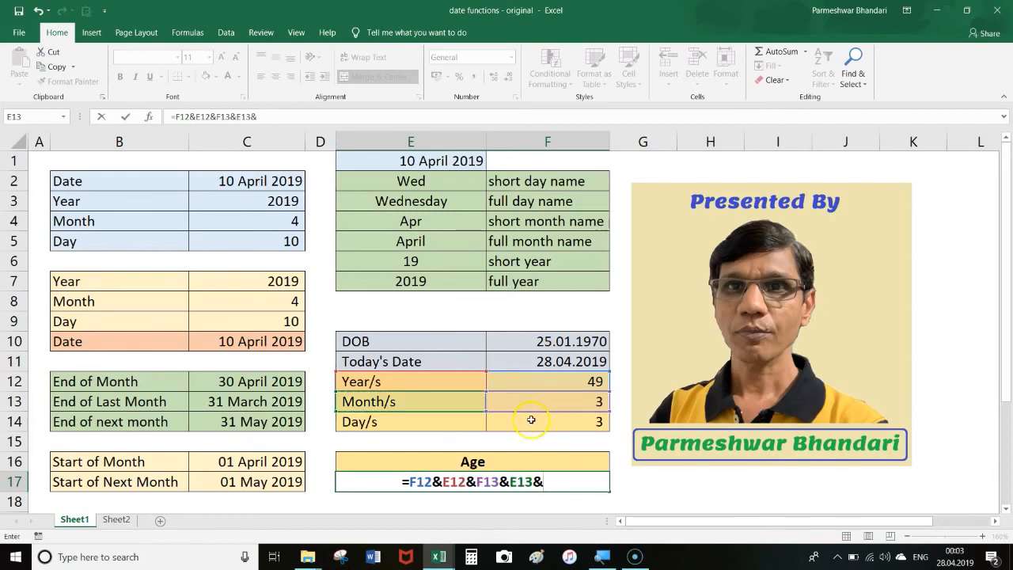
left_click(532, 420)
type("&")
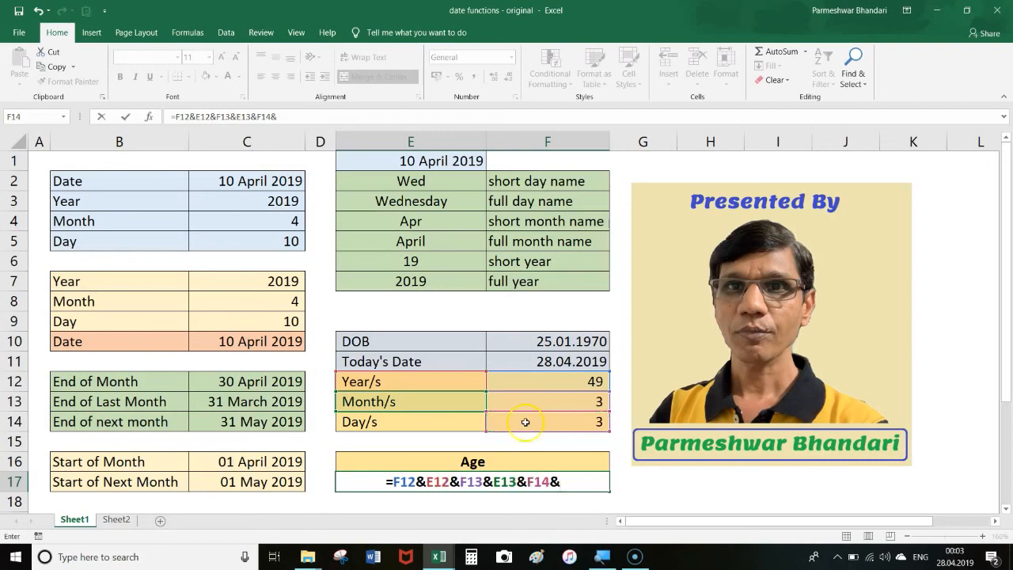
left_click(468, 420)
key("Return")
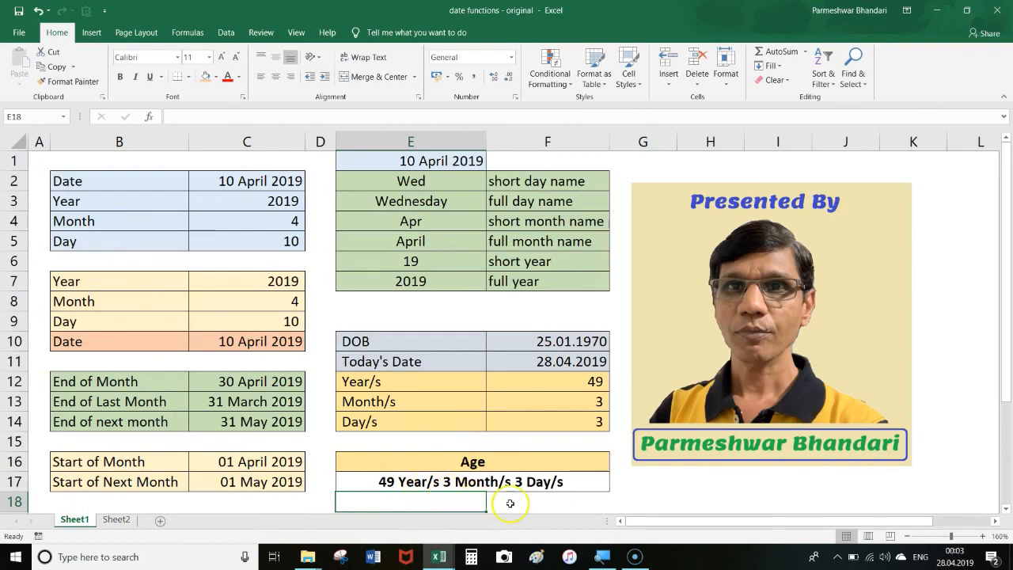
left_click(544, 498)
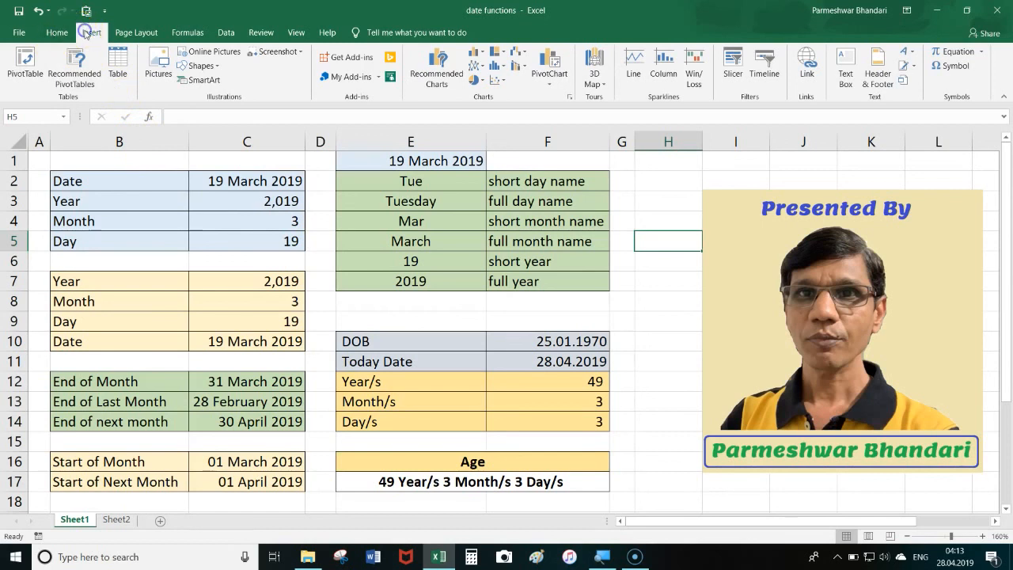
Try out the Mini Calendar and Date Picker add-in by placing it over columns H to K, and delete it from the sheet.
left_click(378, 79)
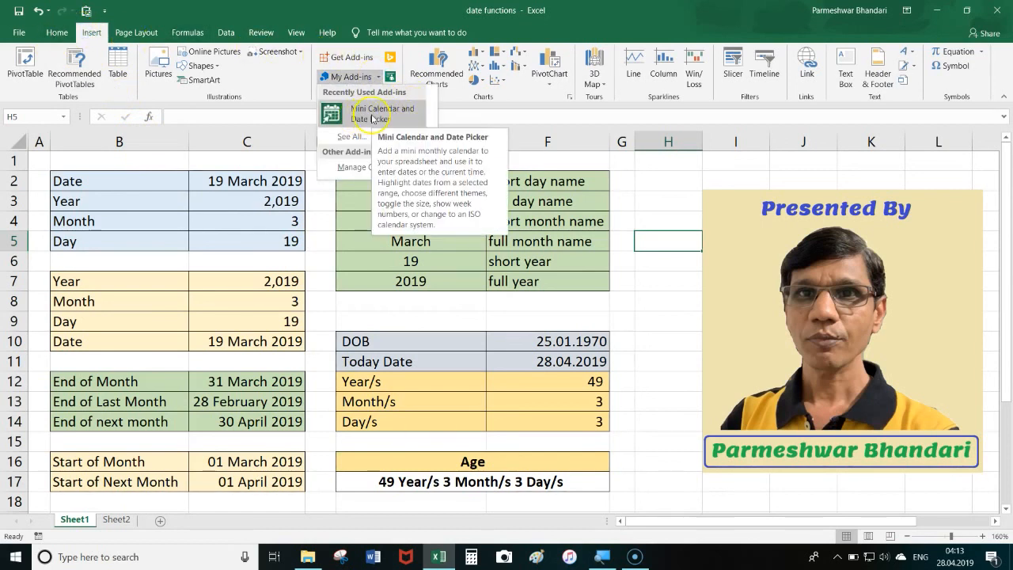
left_click(372, 119)
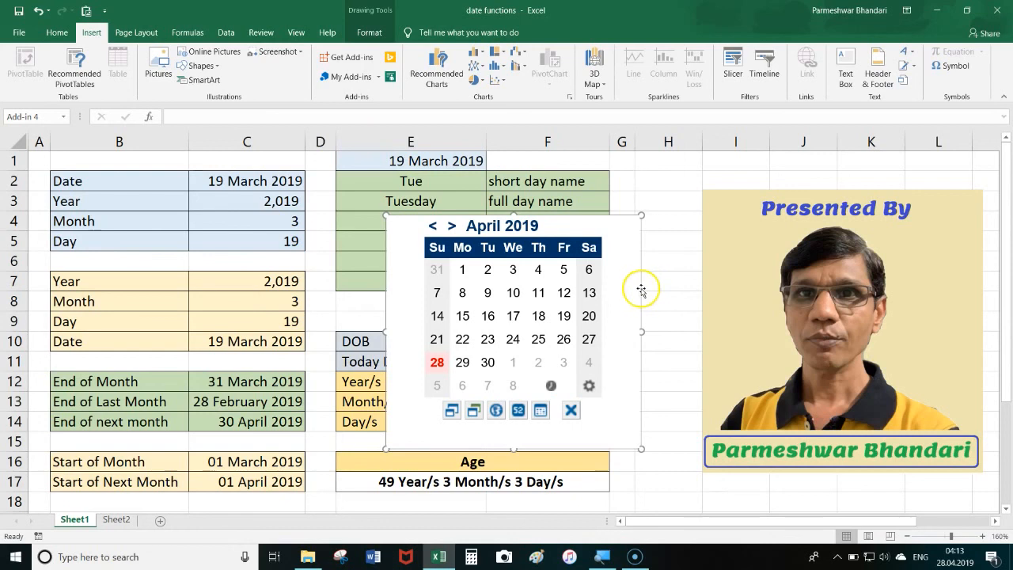
left_click_drag(643, 289, 892, 255)
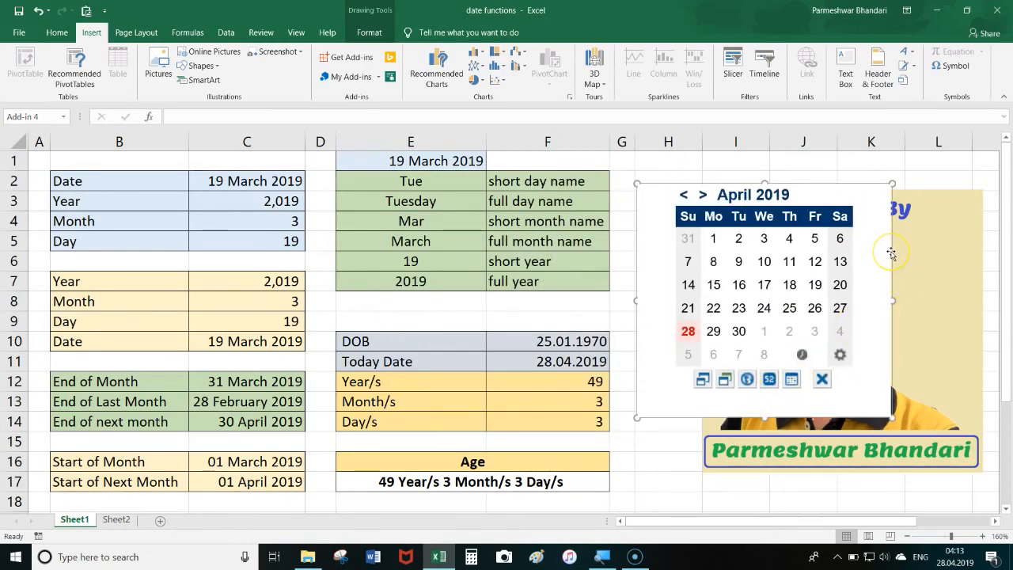
key("Delete")
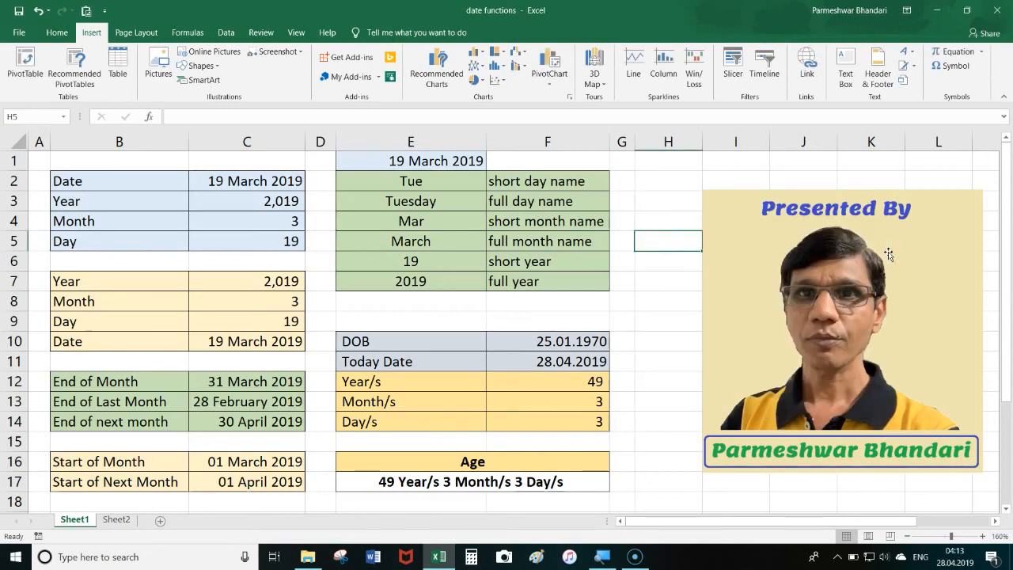